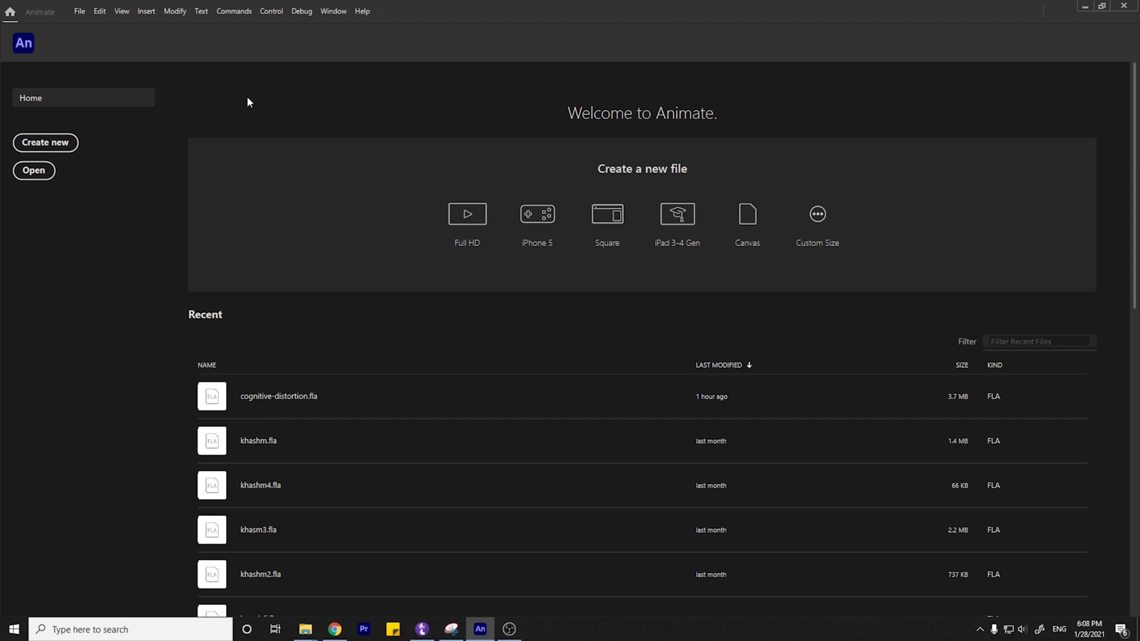
# Start a new document and look through the Game presets.
pyautogui.click(47, 144)
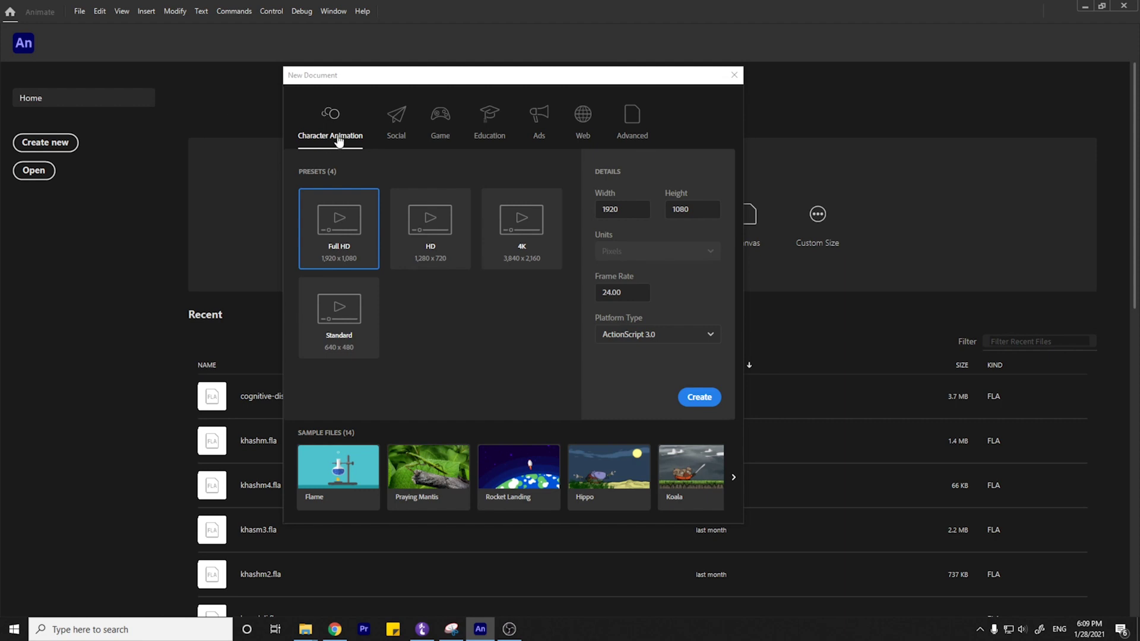
pyautogui.click(439, 118)
pyautogui.scroll(-3, 453, 298)
pyautogui.scroll(3, 465, 310)
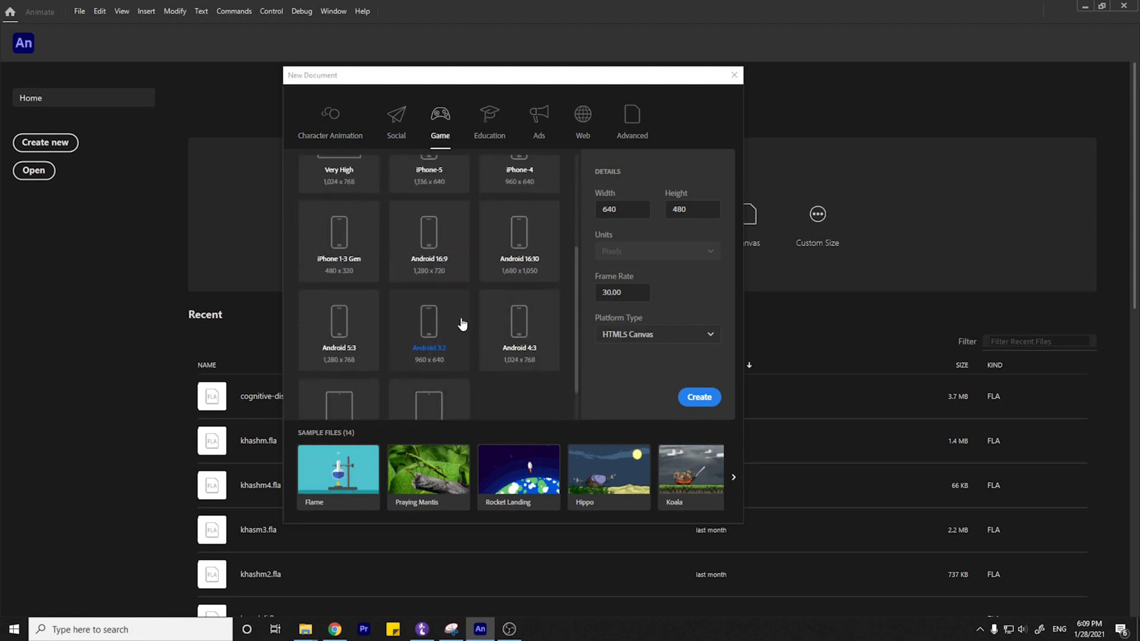
pyautogui.scroll(1, 458, 361)
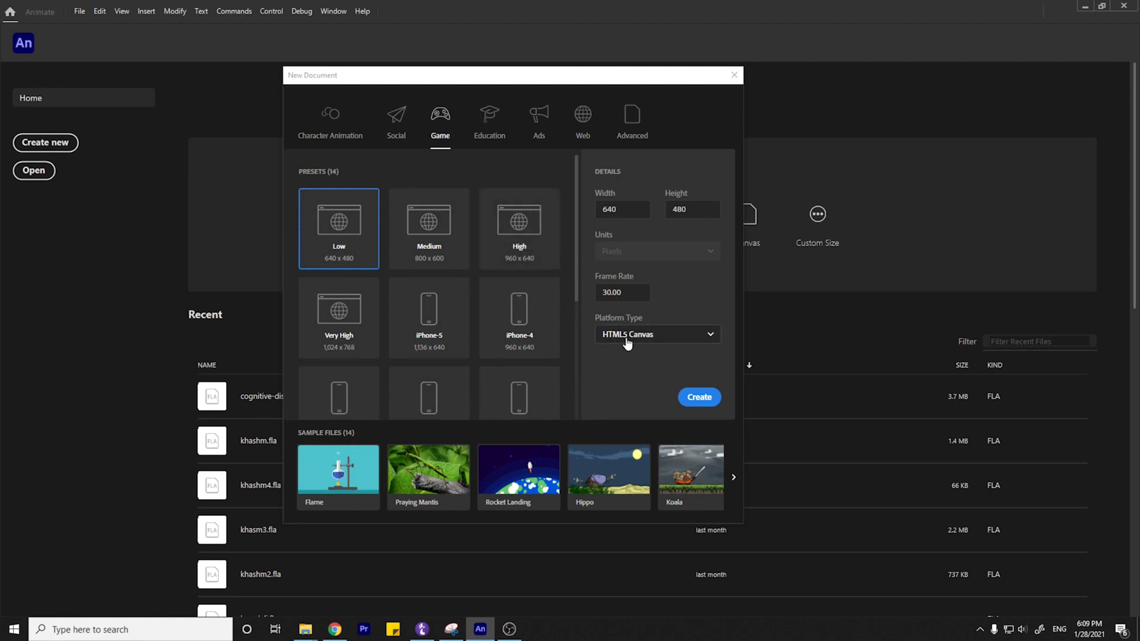
# Create a Full HD Character Animation document, 1920 x 1080 at 24 fps, with ActionScript 3.0 as the platform type.
pyautogui.click(317, 119)
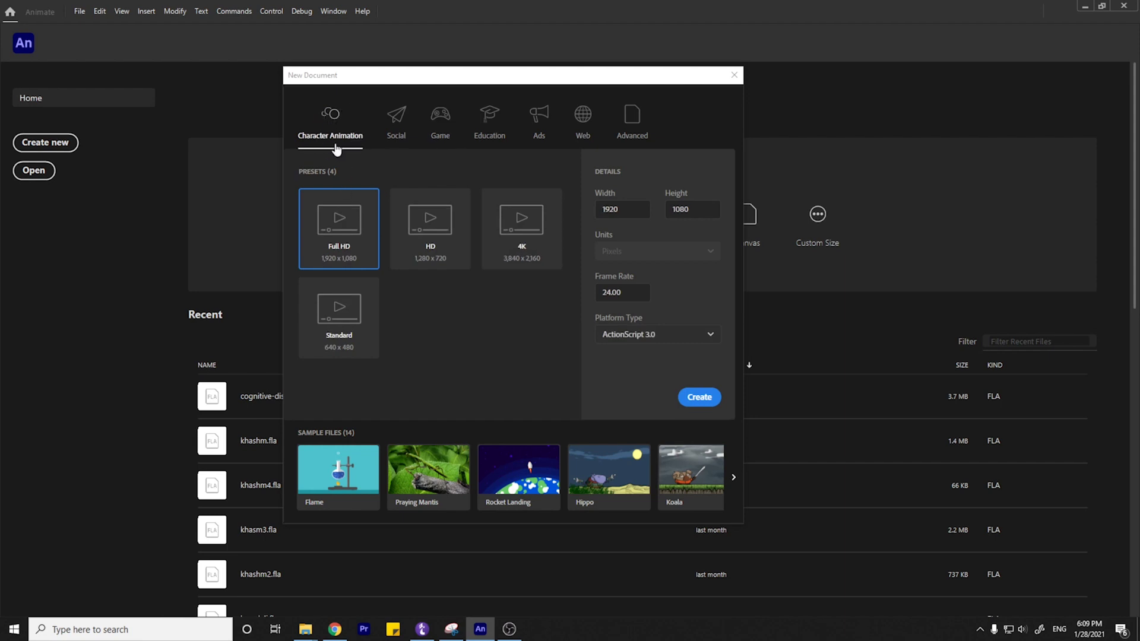
pyautogui.click(355, 245)
pyautogui.moveTo(619, 209); pyautogui.dragTo(592, 206)
pyautogui.moveTo(711, 206); pyautogui.dragTo(666, 207)
pyautogui.doubleClick(615, 214)
pyautogui.click(628, 293)
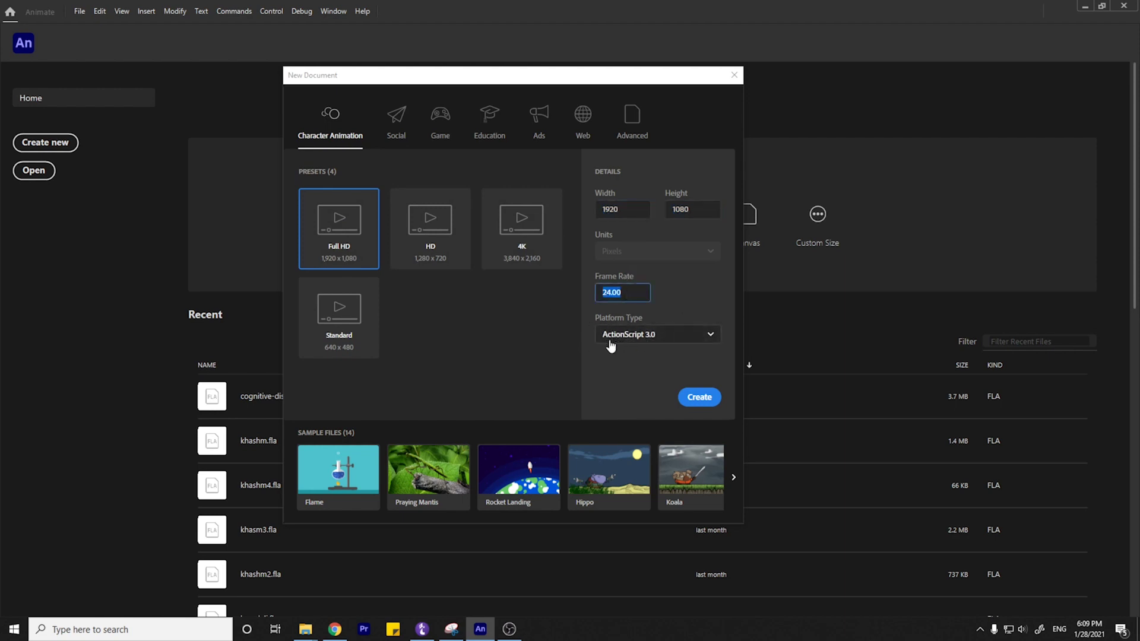
pyautogui.click(632, 335)
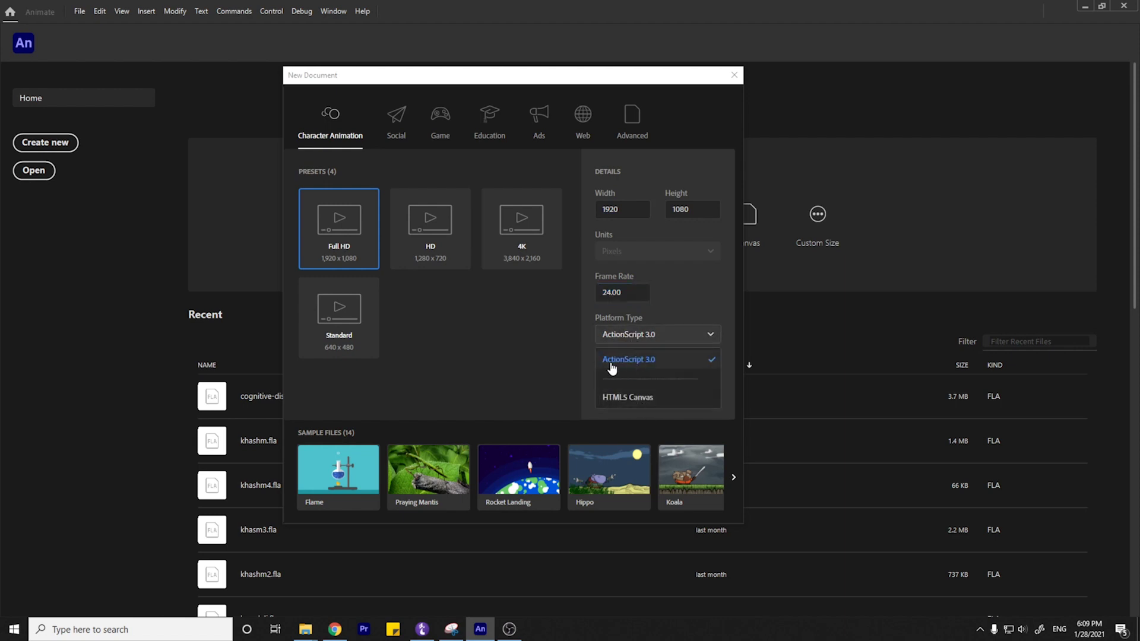
pyautogui.click(660, 338)
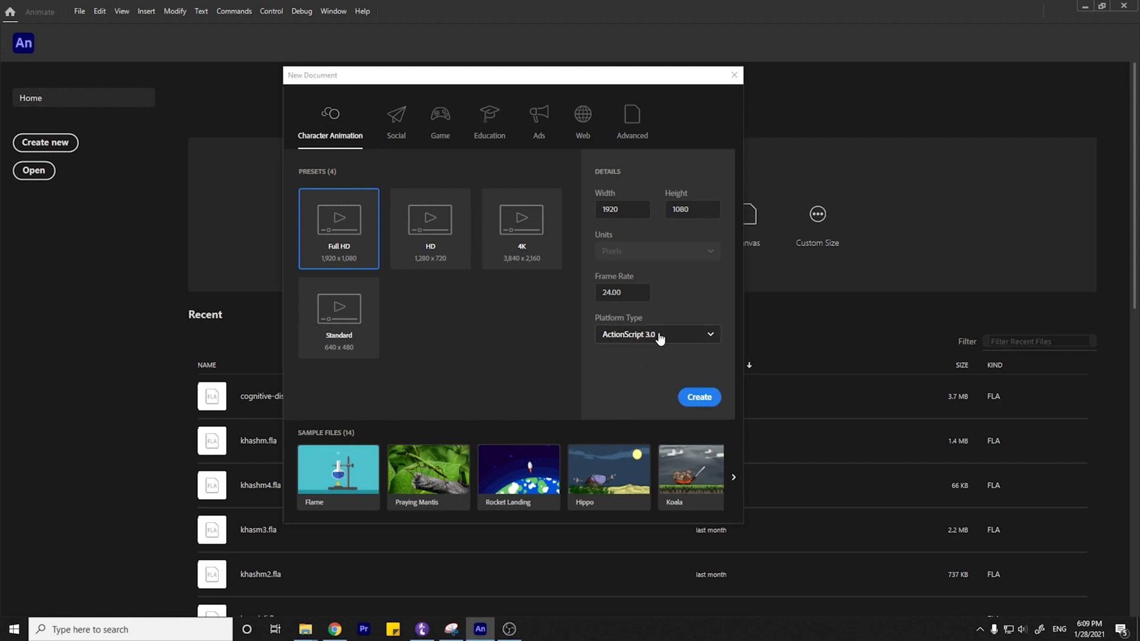
pyautogui.click(697, 401)
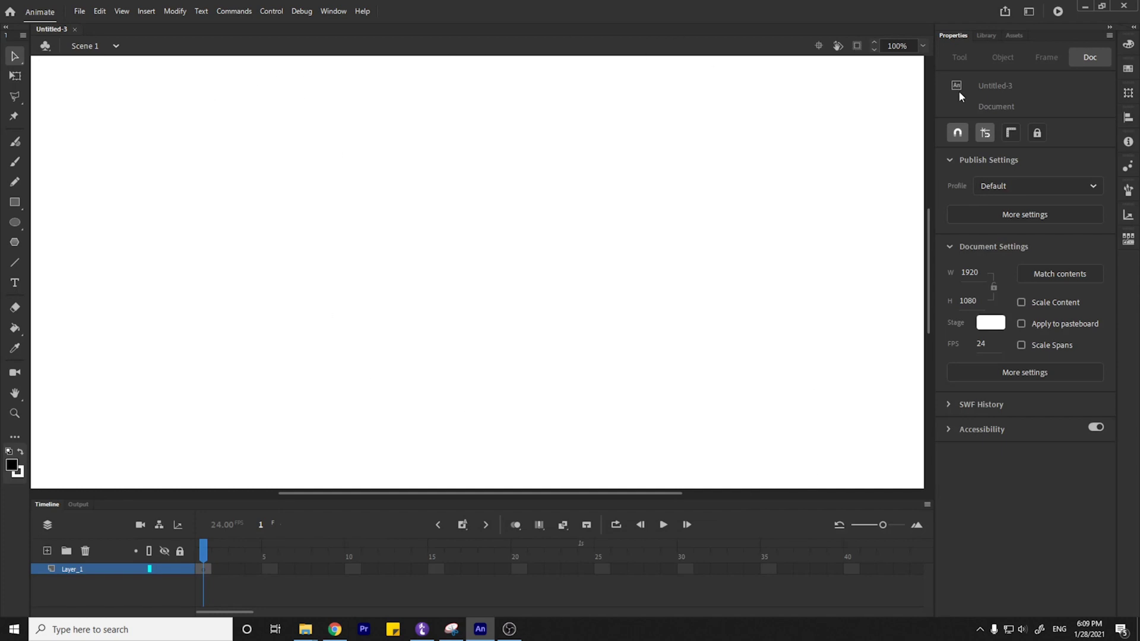
# Fit the stage in the window, try the 50% zoom, and return to the fitted view.
pyautogui.click(923, 46)
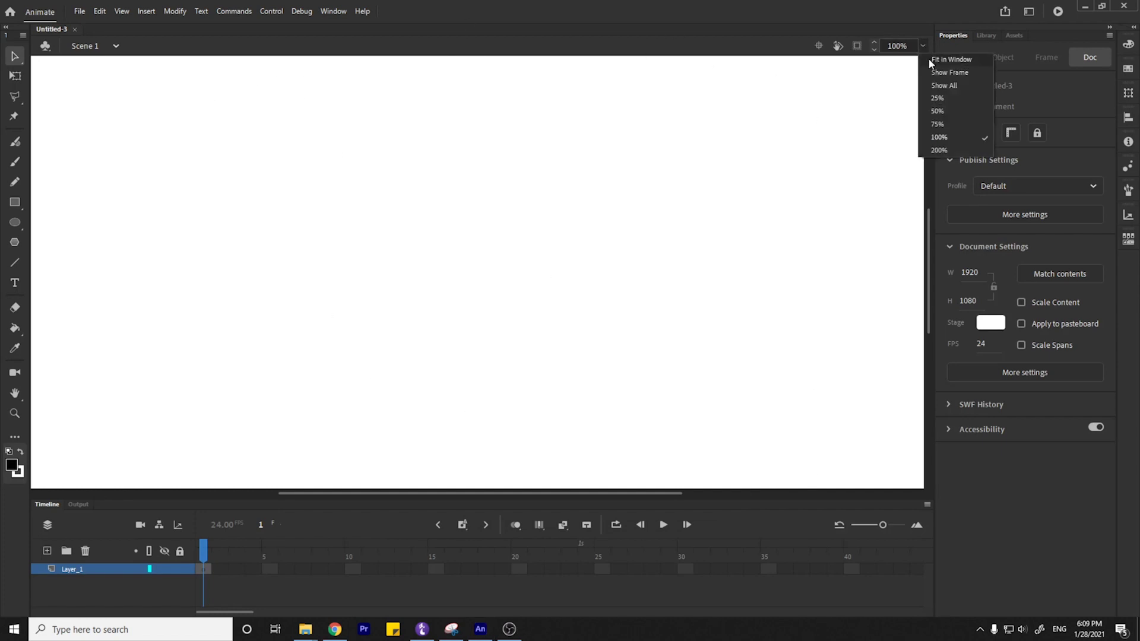
pyautogui.click(947, 60)
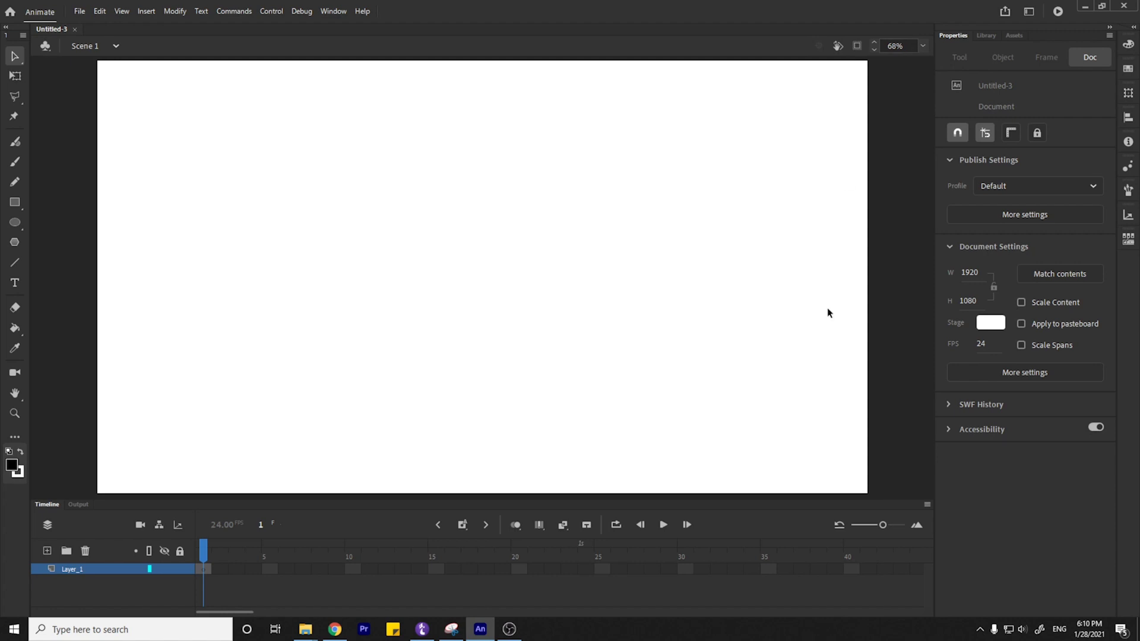
pyautogui.click(922, 46)
pyautogui.click(944, 111)
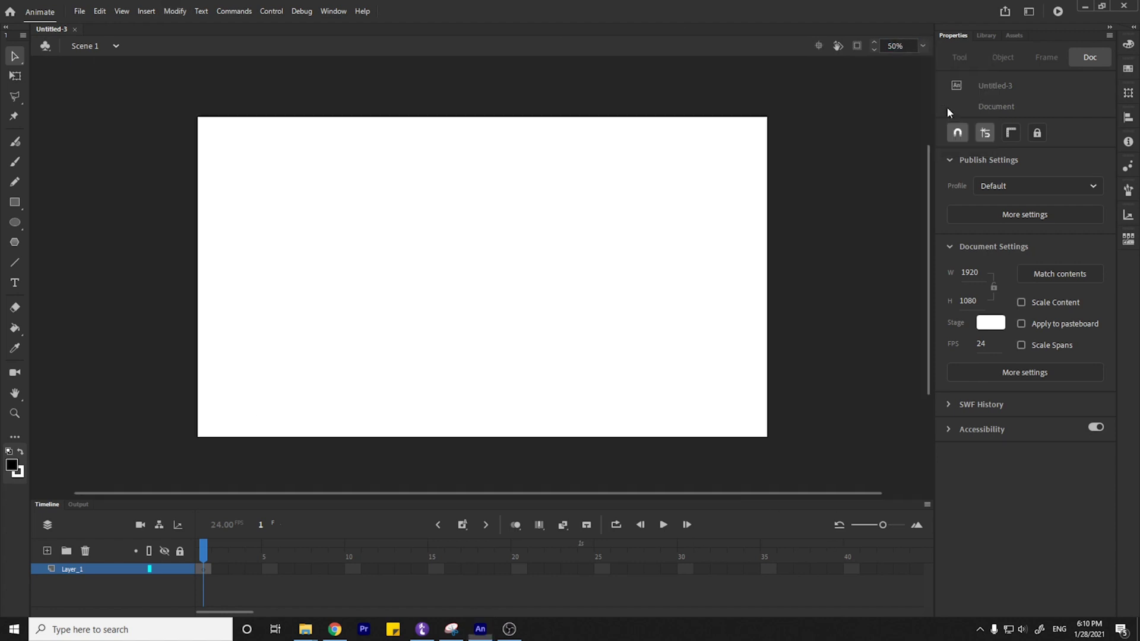
pyautogui.click(922, 45)
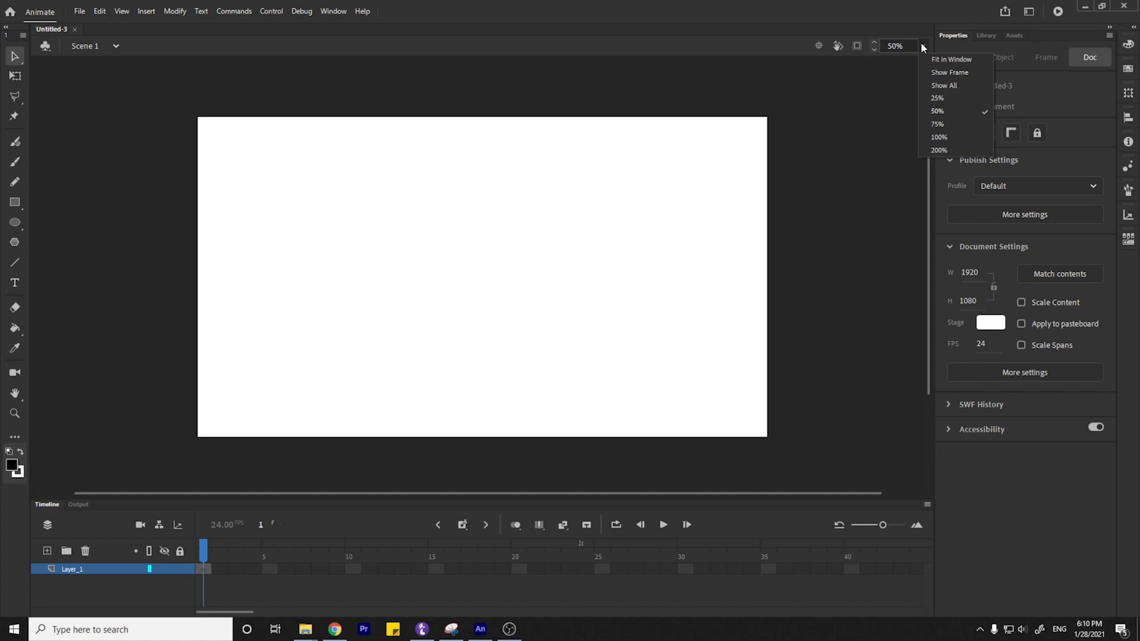
pyautogui.click(956, 64)
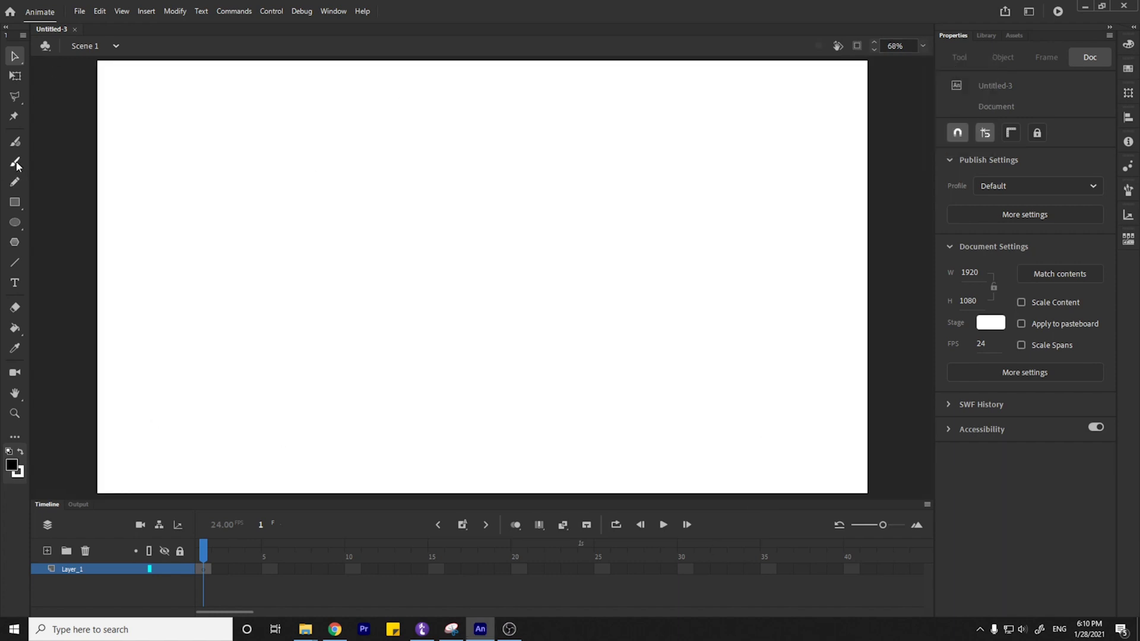
# Draw a curved Classic Brush stroke that runs past the right edge of the stage and loops back.
pyautogui.click(15, 162)
pyautogui.moveTo(486, 295)
pyautogui.mouseDown()
pyautogui.moveTo(900, 249)
pyautogui.moveTo(688, 338)
pyautogui.moveTo(511, 349)
pyautogui.mouseUp()
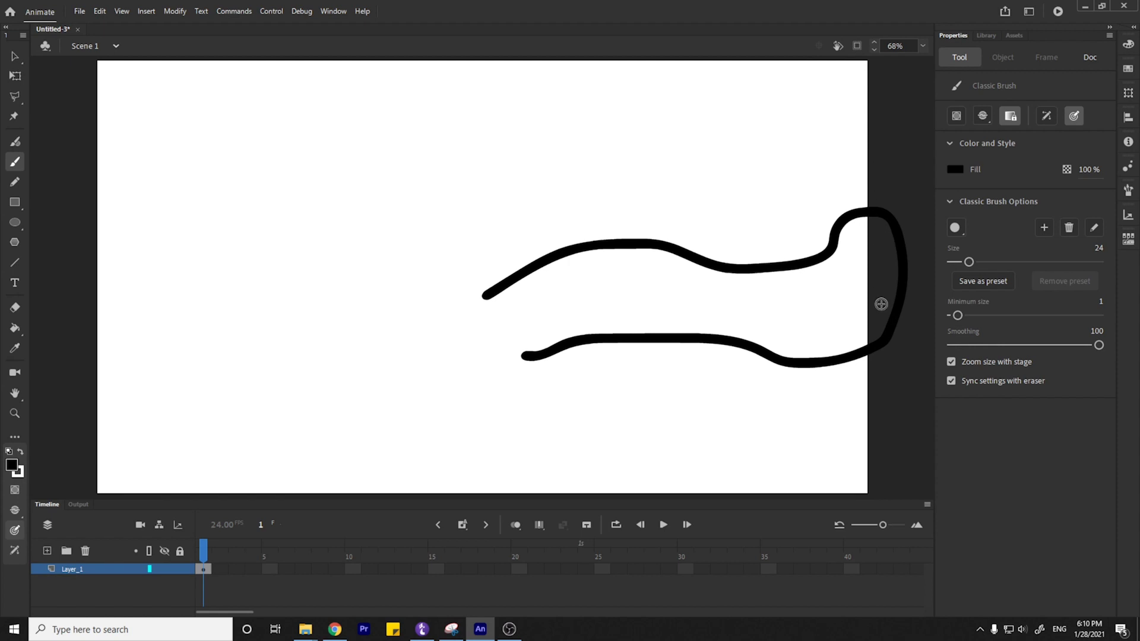
pyautogui.click(16, 57)
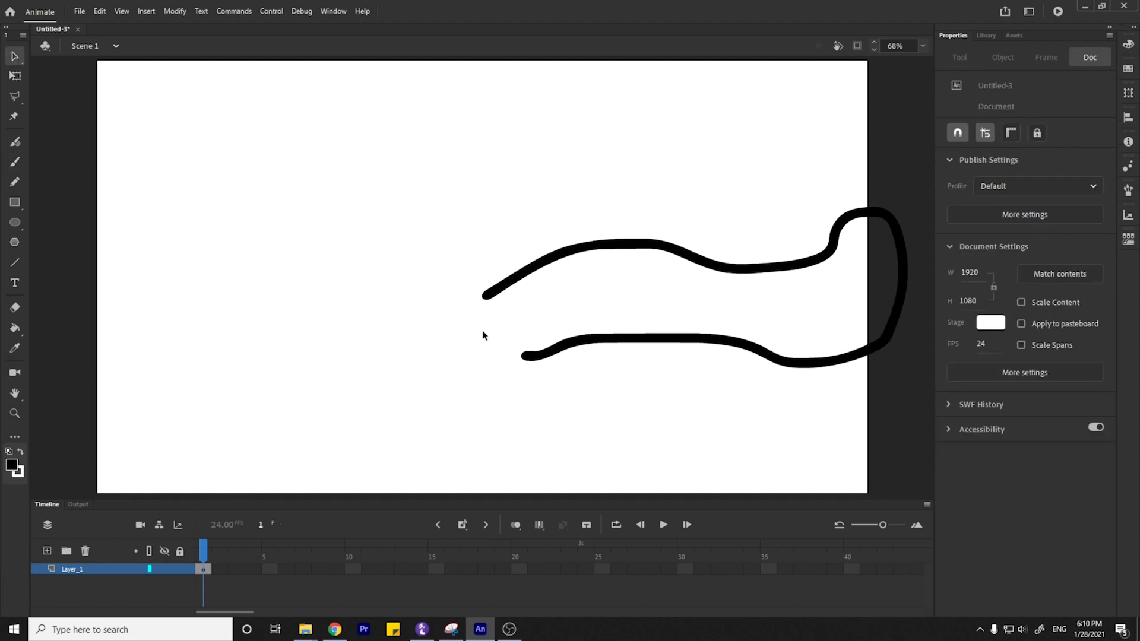
pyautogui.moveTo(96, 63)
pyautogui.mouseDown()
pyautogui.moveTo(570, 392)
pyautogui.moveTo(871, 499)
pyautogui.moveTo(855, 487)
pyautogui.mouseUp()
pyautogui.click(901, 312)
pyautogui.click(903, 361)
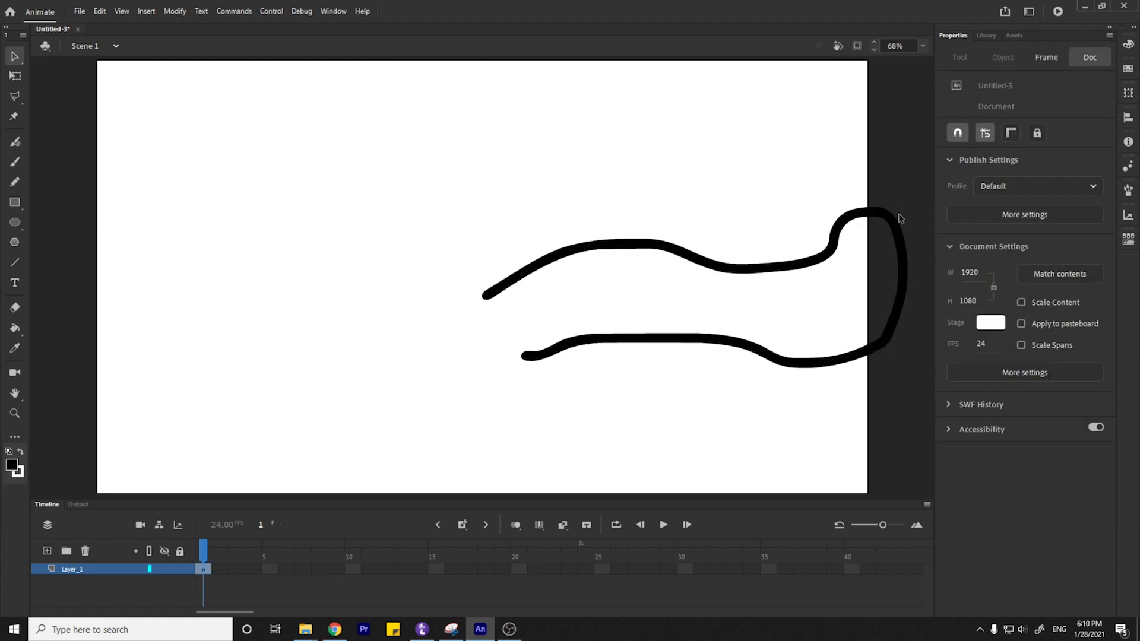
# Clip the content outside the stage, toggling the clipping off and on again with the stroke selected.
pyautogui.click(856, 48)
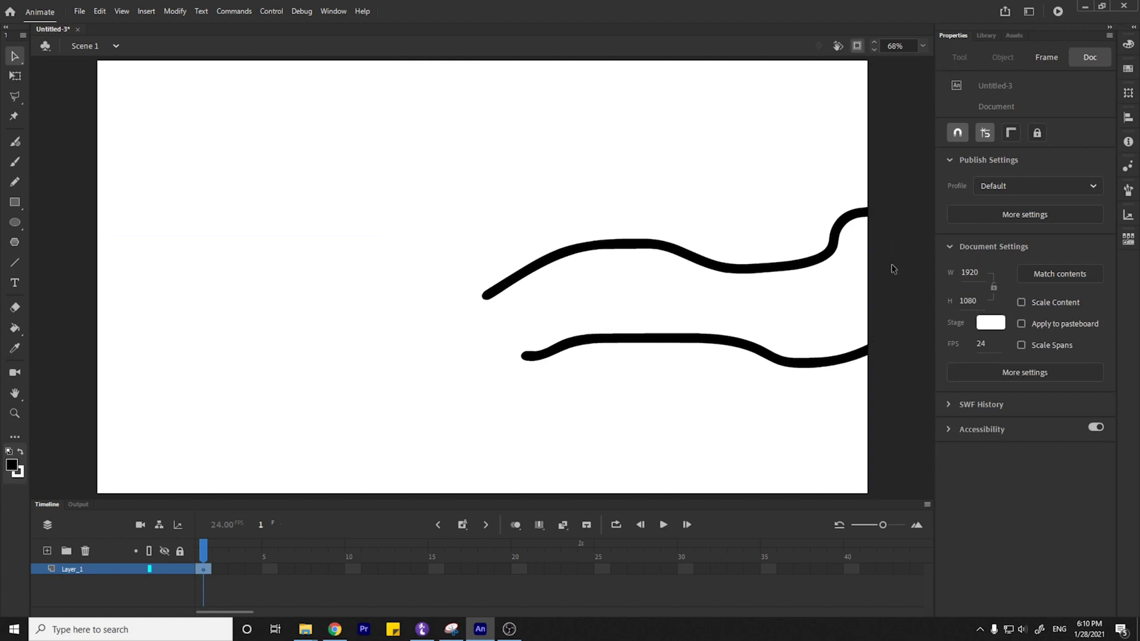
pyautogui.moveTo(883, 130)
pyautogui.mouseDown()
pyautogui.moveTo(875, 187)
pyautogui.moveTo(471, 499)
pyautogui.mouseUp()
pyautogui.click(729, 310)
pyautogui.click(707, 341)
pyautogui.click(856, 46)
pyautogui.click(856, 47)
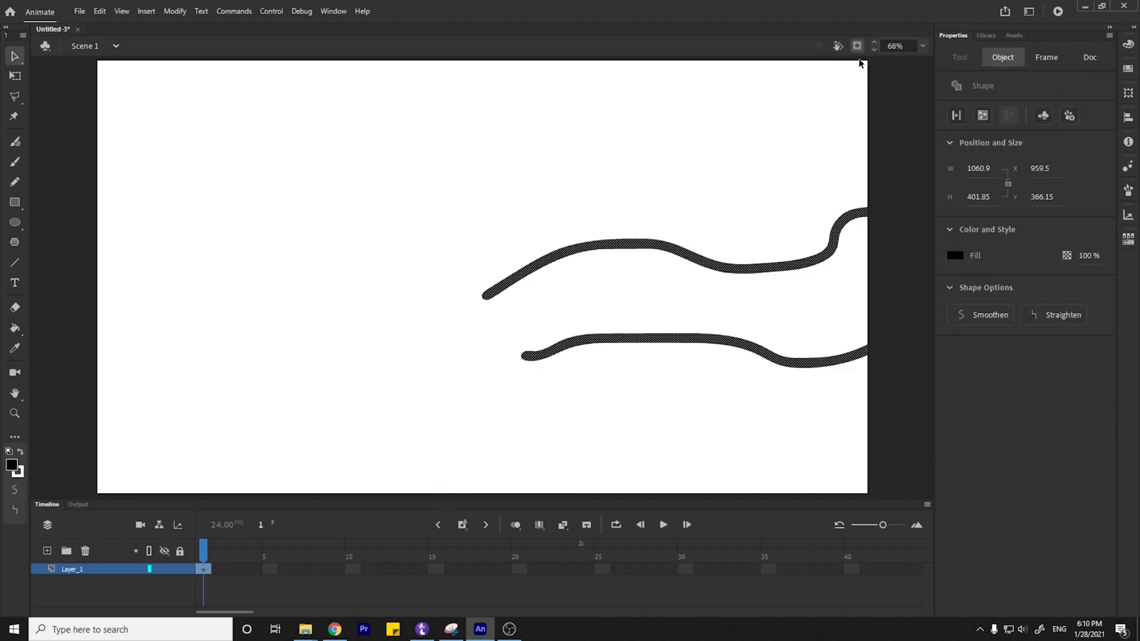
# Select the whole brush stroke, including its part beyond the stage edge, and delete it.
pyautogui.click(893, 201)
pyautogui.moveTo(923, 162); pyautogui.dragTo(881, 454)
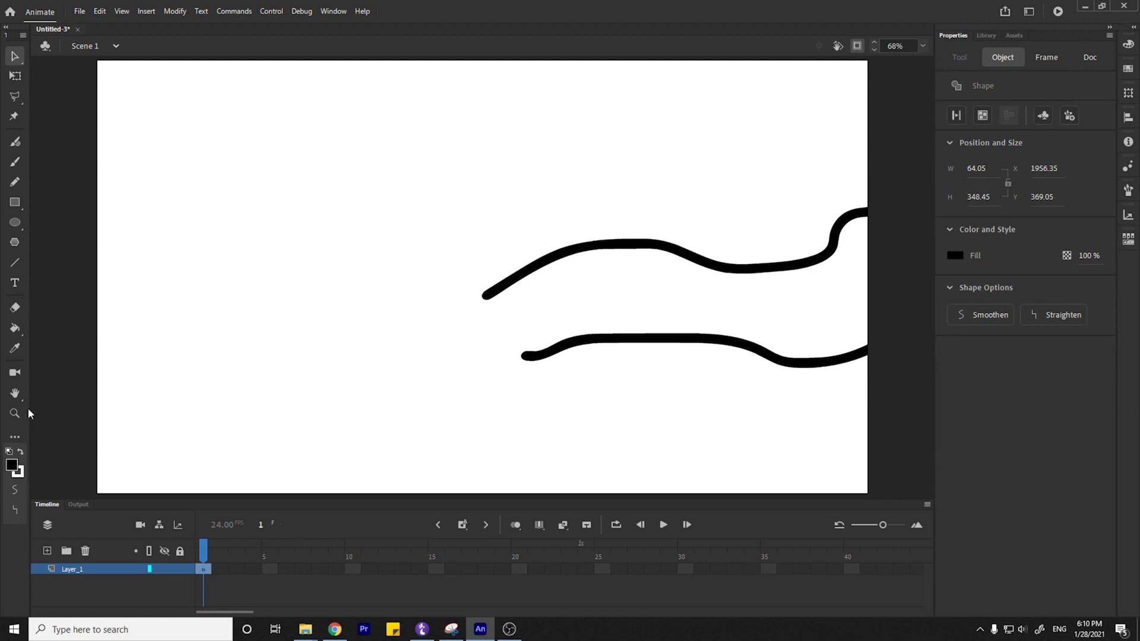
pyautogui.moveTo(431, 136); pyautogui.dragTo(988, 453)
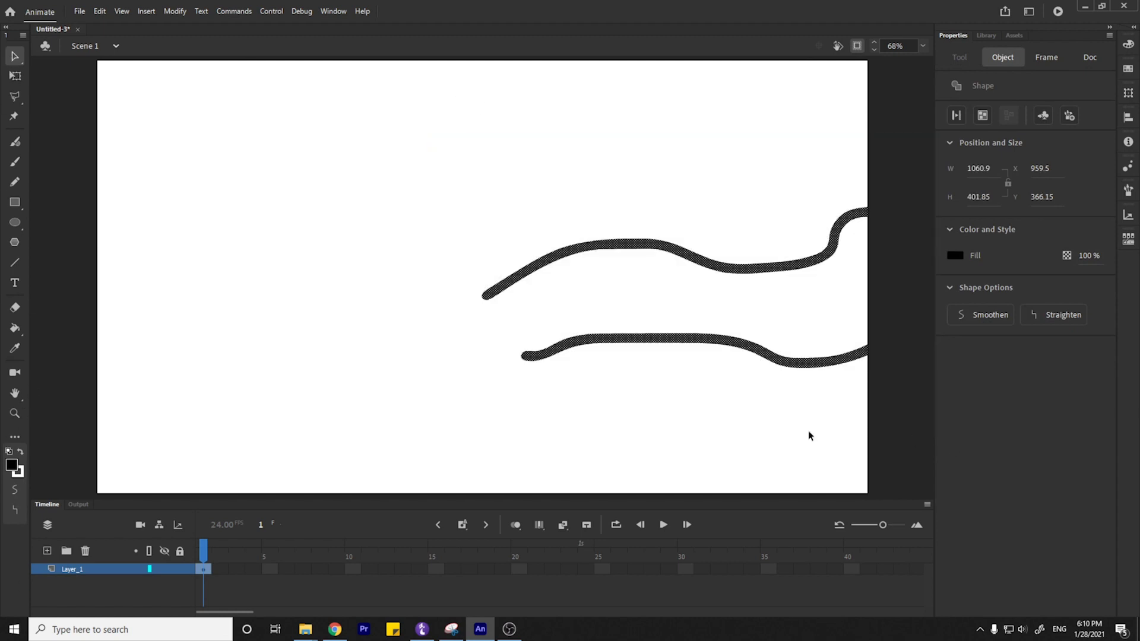
pyautogui.press('Delete')
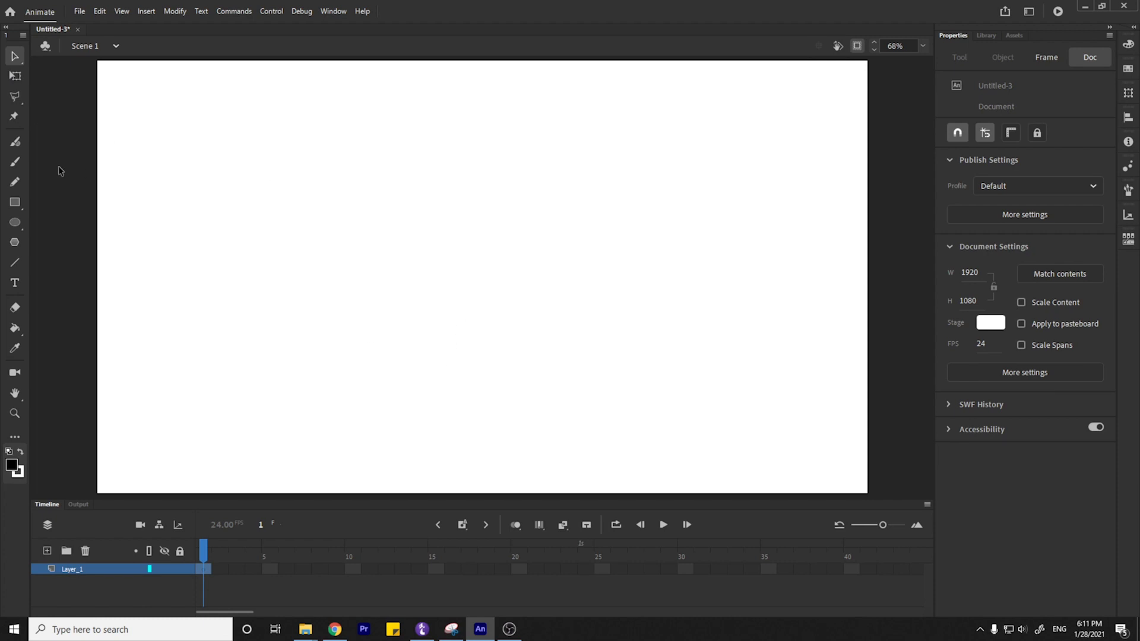
# Draw a filled dot, a wavy line and a small scribble across the upper stage with the Classic Brush.
pyautogui.click(15, 162)
pyautogui.moveTo(326, 228)
pyautogui.mouseDown()
pyautogui.moveTo(322, 244)
pyautogui.moveTo(344, 245)
pyautogui.moveTo(314, 219)
pyautogui.moveTo(347, 244)
pyautogui.moveTo(491, 226)
pyautogui.mouseUp()
pyautogui.moveTo(654, 224); pyautogui.dragTo(589, 223)
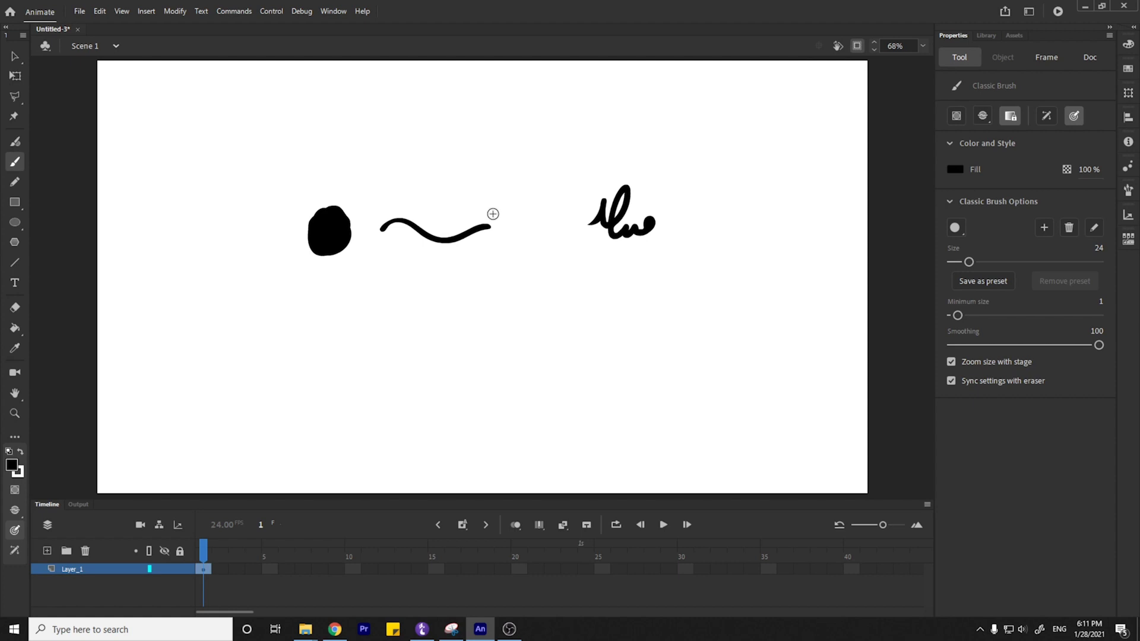
# Handwrite "Macromedia Flash" below the dot and wavy line with the Classic Brush.
pyautogui.click(17, 143)
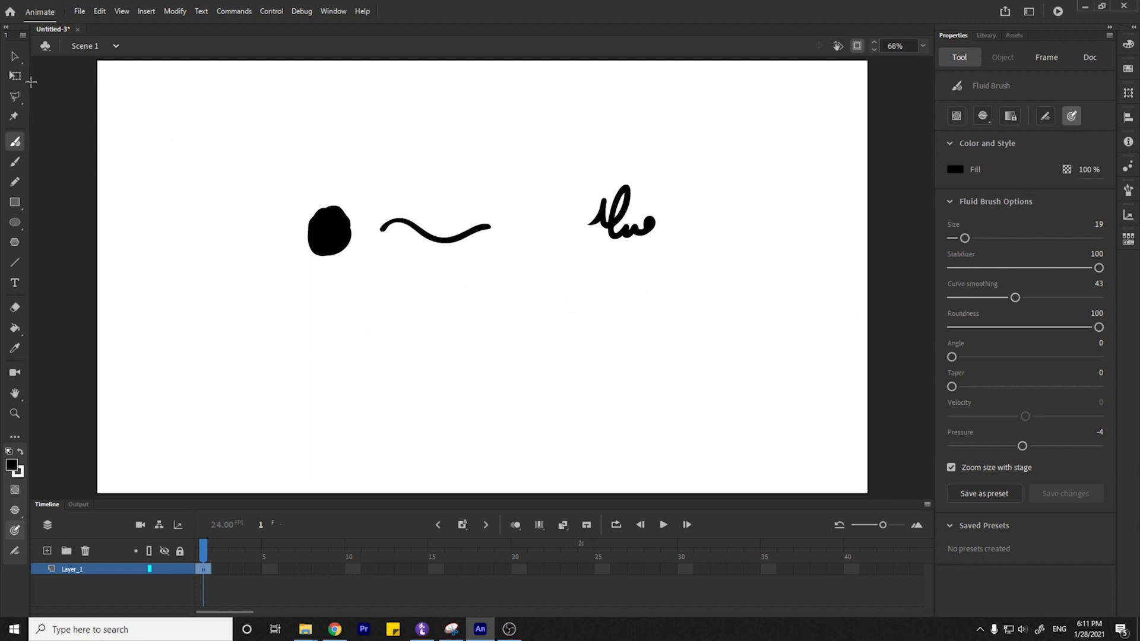
pyautogui.click(15, 162)
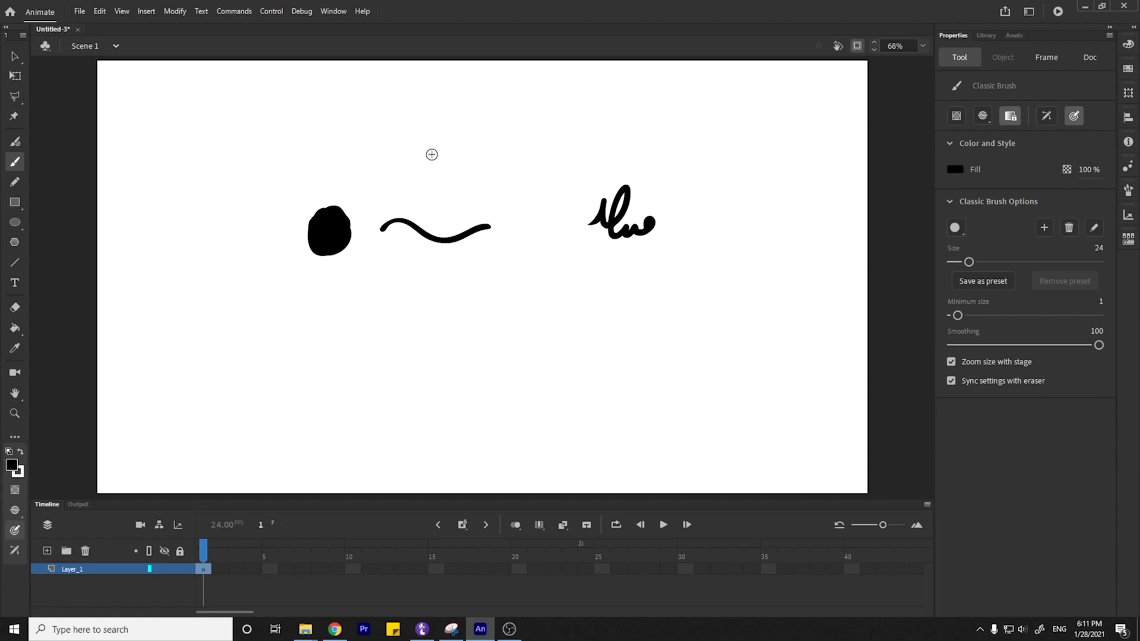
pyautogui.moveTo(316, 322)
pyautogui.mouseDown()
pyautogui.moveTo(337, 297)
pyautogui.moveTo(346, 310)
pyautogui.mouseUp()
pyautogui.moveTo(360, 313)
pyautogui.mouseDown()
pyautogui.moveTo(370, 302)
pyautogui.moveTo(372, 315)
pyautogui.mouseUp()
pyautogui.moveTo(395, 295)
pyautogui.mouseDown()
pyautogui.moveTo(393, 313)
pyautogui.moveTo(419, 292)
pyautogui.mouseUp()
pyautogui.moveTo(434, 300); pyautogui.dragTo(482, 313)
pyautogui.click(459, 301)
pyautogui.moveTo(492, 306); pyautogui.dragTo(503, 312)
pyautogui.moveTo(521, 297)
pyautogui.mouseDown()
pyautogui.moveTo(535, 272)
pyautogui.moveTo(536, 314)
pyautogui.mouseUp()
pyautogui.moveTo(545, 297)
pyautogui.mouseDown()
pyautogui.moveTo(546, 313)
pyautogui.moveTo(577, 312)
pyautogui.mouseUp()
pyautogui.moveTo(640, 271)
pyautogui.mouseDown()
pyautogui.moveTo(612, 313)
pyautogui.moveTo(637, 293)
pyautogui.mouseUp()
pyautogui.moveTo(658, 273)
pyautogui.mouseDown()
pyautogui.moveTo(669, 306)
pyautogui.moveTo(694, 284)
pyautogui.moveTo(691, 321)
pyautogui.mouseUp()
pyautogui.moveTo(726, 270); pyautogui.dragTo(735, 319)
# Handwrite "Adobe An" with a trailing line under the first text and draw a curved arrow up to "Macromedia".
pyautogui.moveTo(336, 379)
pyautogui.mouseDown()
pyautogui.moveTo(331, 394)
pyautogui.moveTo(358, 382)
pyautogui.mouseUp()
pyautogui.moveTo(374, 383); pyautogui.dragTo(391, 389)
pyautogui.moveTo(410, 377)
pyautogui.mouseDown()
pyautogui.moveTo(440, 396)
pyautogui.moveTo(530, 375)
pyautogui.moveTo(606, 399)
pyautogui.moveTo(645, 392)
pyautogui.mouseUp()
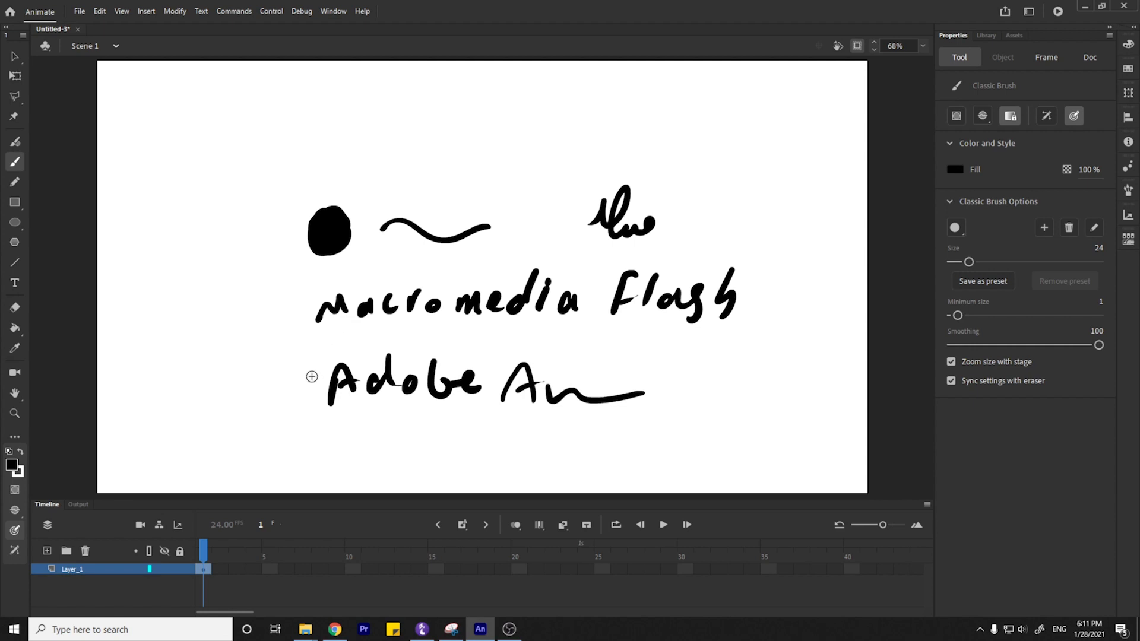
pyautogui.moveTo(312, 385)
pyautogui.mouseDown()
pyautogui.moveTo(264, 319)
pyautogui.moveTo(293, 315)
pyautogui.mouseUp()
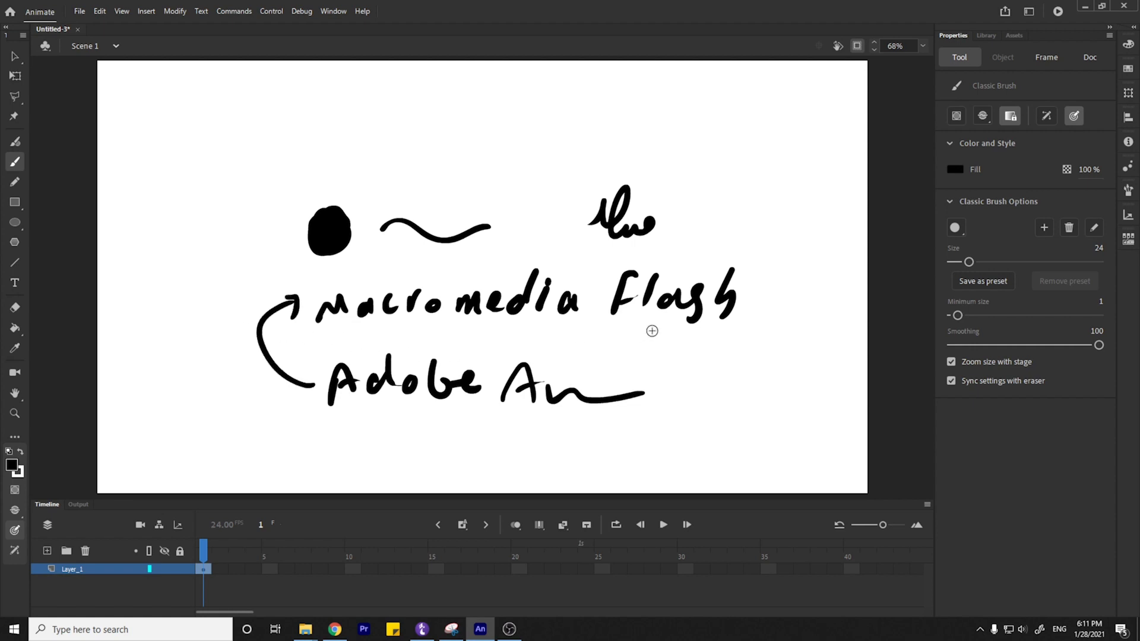
# Underline "Flash" with two strokes, then handwrite "(swf)" beside it and underline that as well.
pyautogui.moveTo(623, 331); pyautogui.dragTo(736, 335)
pyautogui.moveTo(623, 334); pyautogui.dragTo(724, 344)
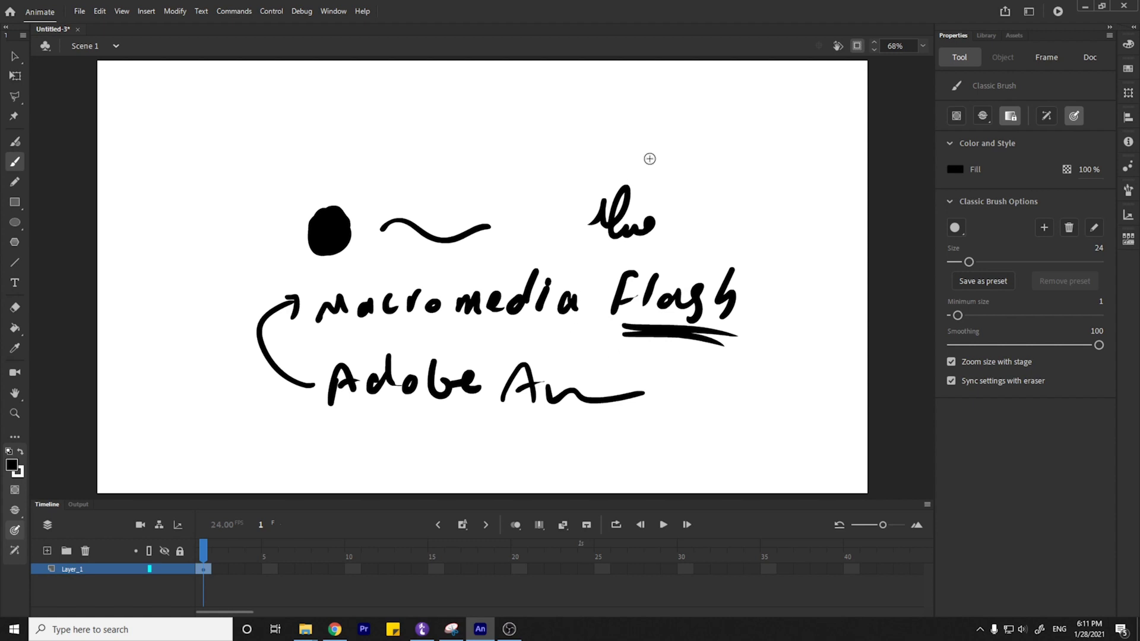
pyautogui.moveTo(773, 272); pyautogui.dragTo(774, 324)
pyautogui.moveTo(802, 288); pyautogui.dragTo(786, 309)
pyautogui.moveTo(807, 302); pyautogui.dragTo(838, 291)
pyautogui.moveTo(855, 276); pyautogui.dragTo(843, 310)
pyautogui.moveTo(870, 256)
pyautogui.mouseDown()
pyautogui.moveTo(861, 312)
pyautogui.moveTo(864, 283)
pyautogui.mouseUp()
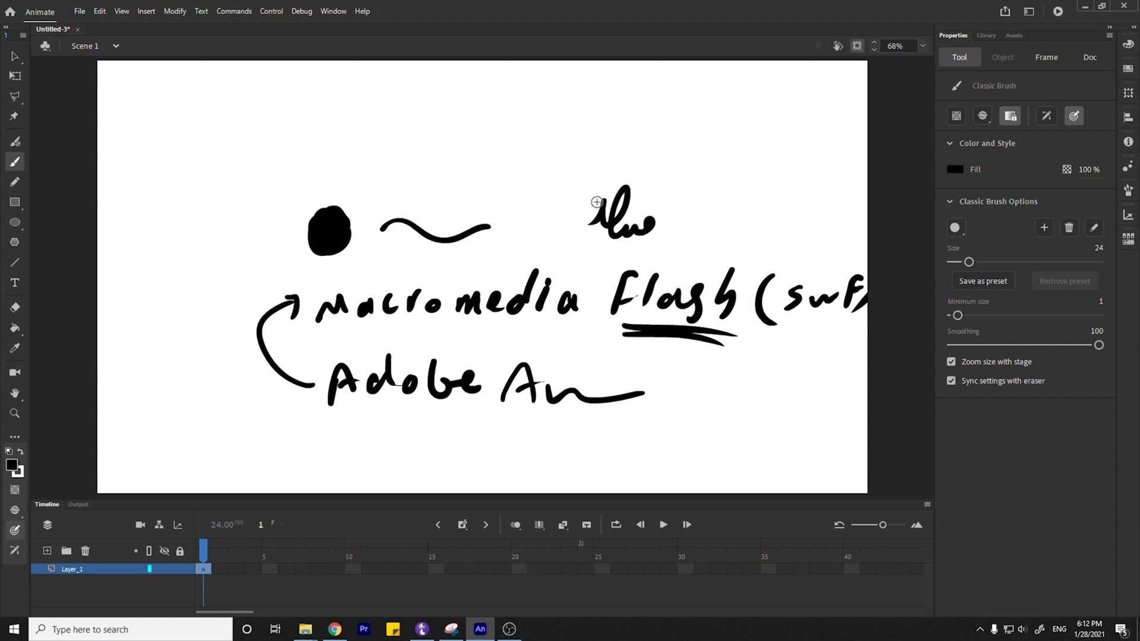
pyautogui.moveTo(770, 341); pyautogui.dragTo(844, 333)
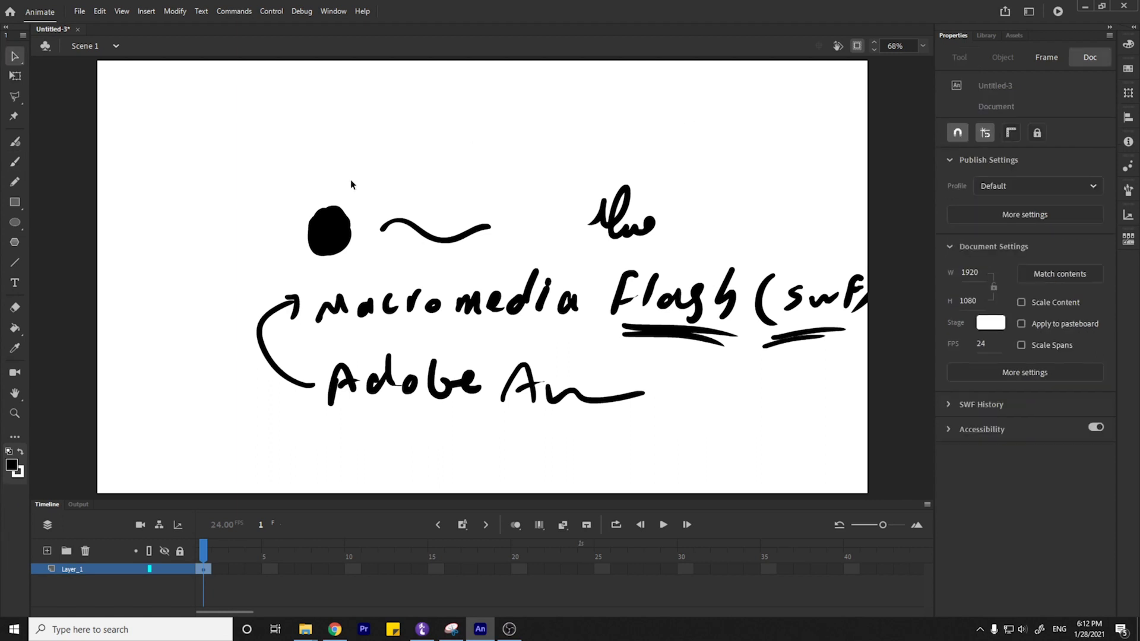
# Select all the handwritten artwork and move it left so "(swf)" fits inside the stage.
pyautogui.moveTo(193, 147)
pyautogui.mouseDown()
pyautogui.moveTo(873, 452)
pyautogui.moveTo(912, 455)
pyautogui.mouseUp()
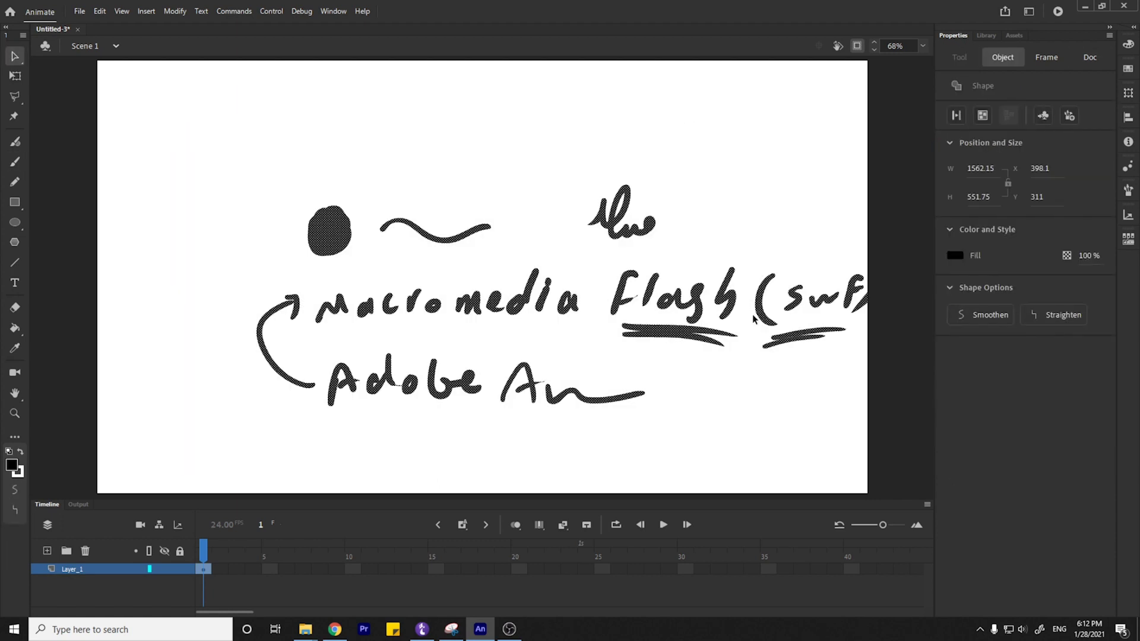
pyautogui.moveTo(784, 351); pyautogui.dragTo(715, 397)
pyautogui.click(715, 398)
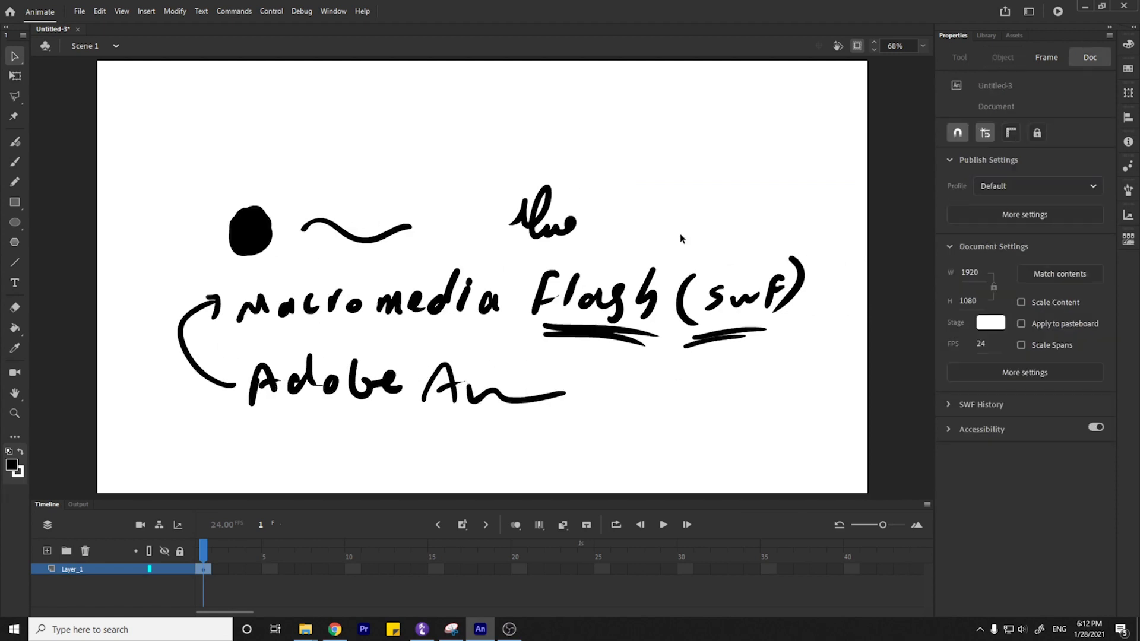
# Handwrite "MP4" with the Classic Brush at the lower right of the artwork and underline it.
pyautogui.press('b')
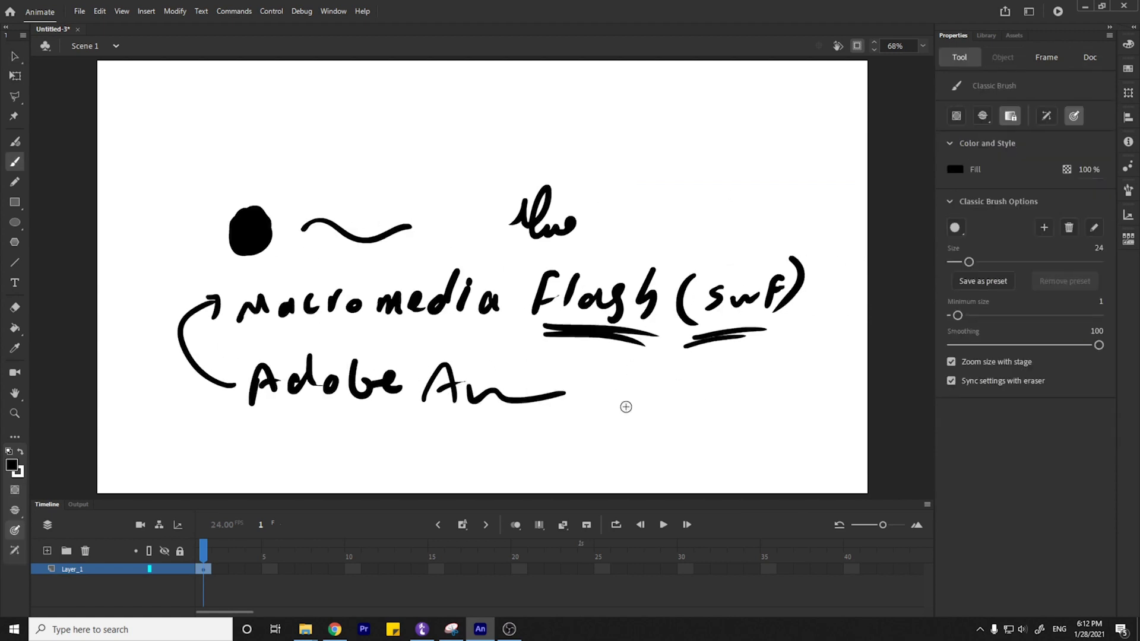
pyautogui.moveTo(628, 427)
pyautogui.mouseDown()
pyautogui.moveTo(648, 407)
pyautogui.moveTo(660, 429)
pyautogui.mouseUp()
pyautogui.moveTo(666, 397)
pyautogui.mouseDown()
pyautogui.moveTo(666, 429)
pyautogui.moveTo(670, 416)
pyautogui.mouseUp()
pyautogui.moveTo(701, 392)
pyautogui.mouseDown()
pyautogui.moveTo(713, 410)
pyautogui.moveTo(704, 432)
pyautogui.mouseUp()
pyautogui.moveTo(627, 448); pyautogui.dragTo(717, 442)
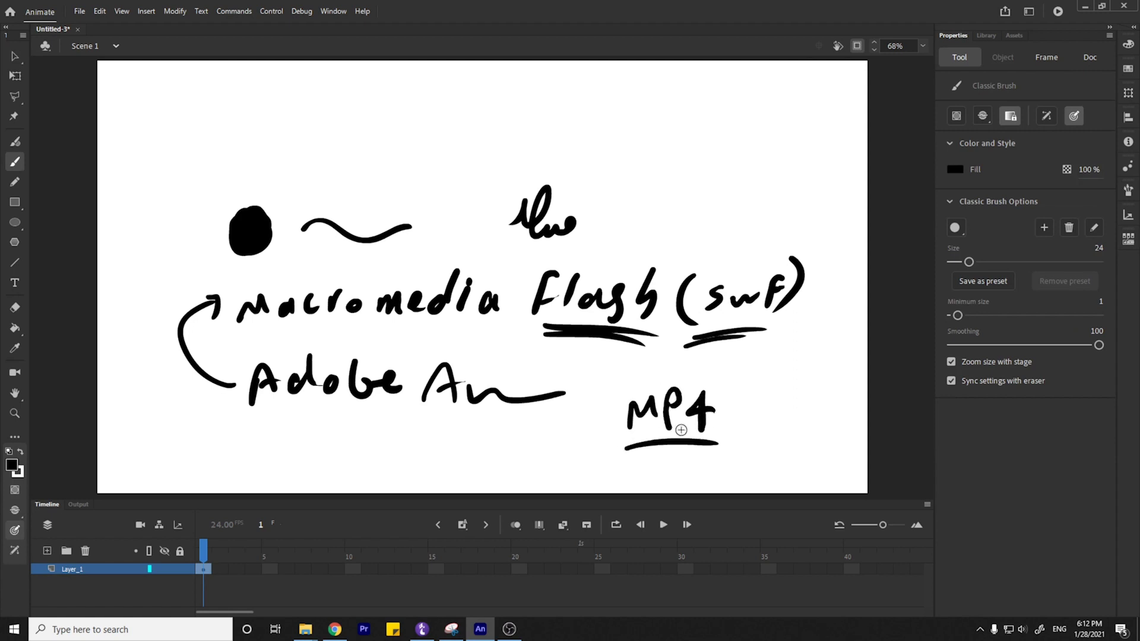
# Select all the handwritten artwork on the stage and delete it.
pyautogui.press('v')
pyautogui.moveTo(834, 474)
pyautogui.mouseDown()
pyautogui.moveTo(776, 424)
pyautogui.moveTo(197, 174)
pyautogui.moveTo(813, 499)
pyautogui.moveTo(848, 499)
pyautogui.mouseUp()
pyautogui.rightClick(123, 137)
pyautogui.click(292, 144)
pyautogui.press('Delete')
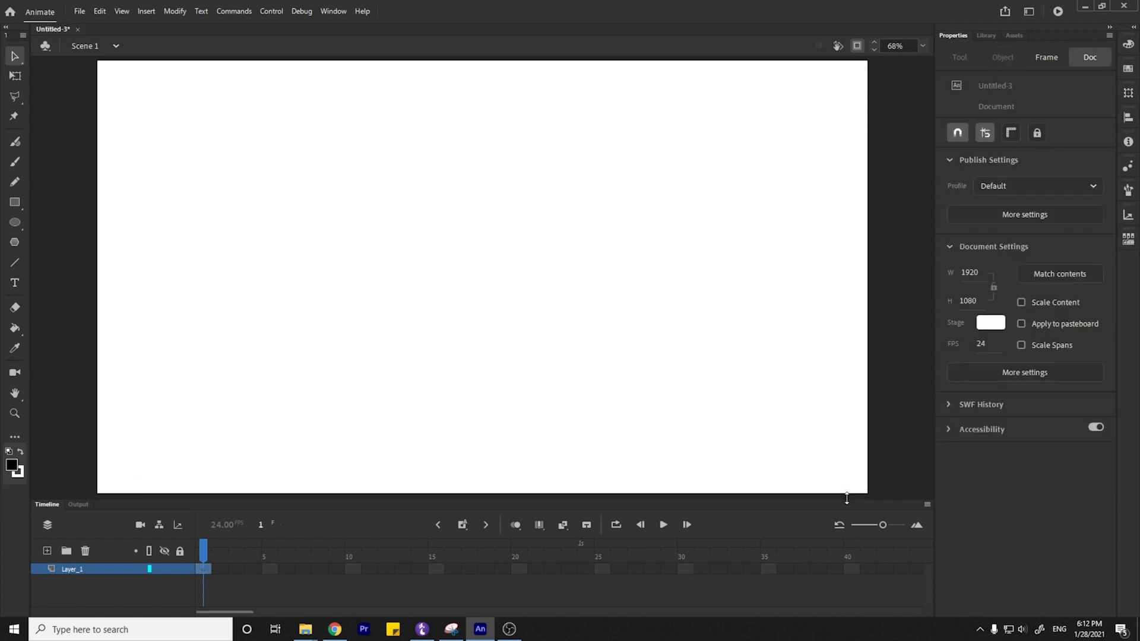
# Draw a small black scribbled ball near the centre of the stage with the Classic Brush.
pyautogui.press('b')
pyautogui.moveTo(466, 277); pyautogui.dragTo(475, 275)
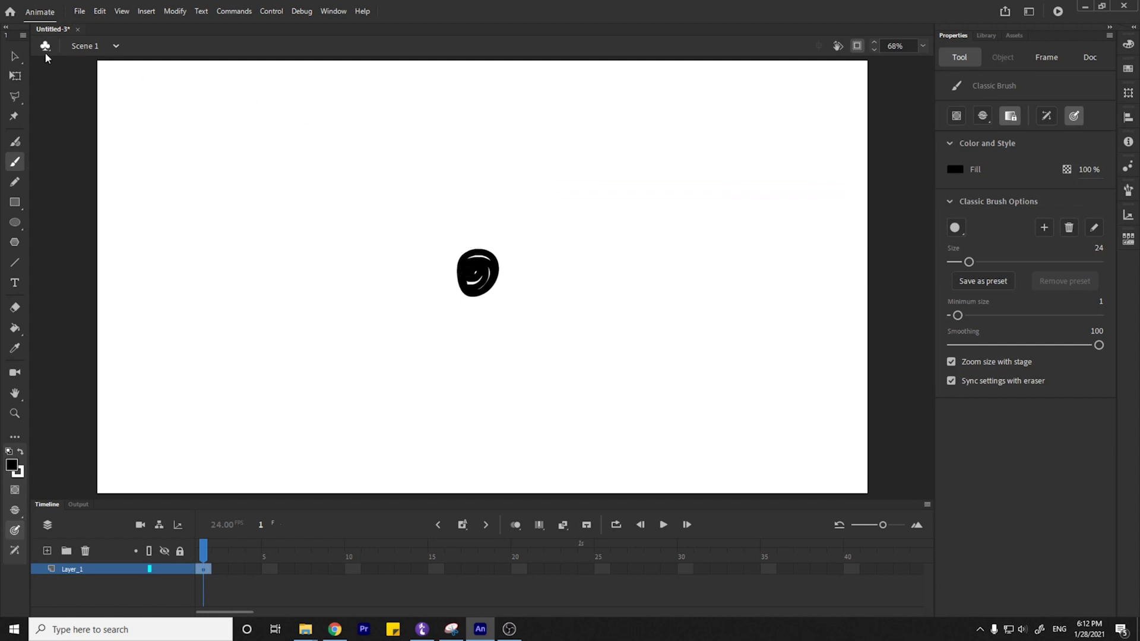
# Nudge the scribbled ball up and to the left, and use Free Transform to enlarge and skew it to about 150 × 188.
pyautogui.click(15, 56)
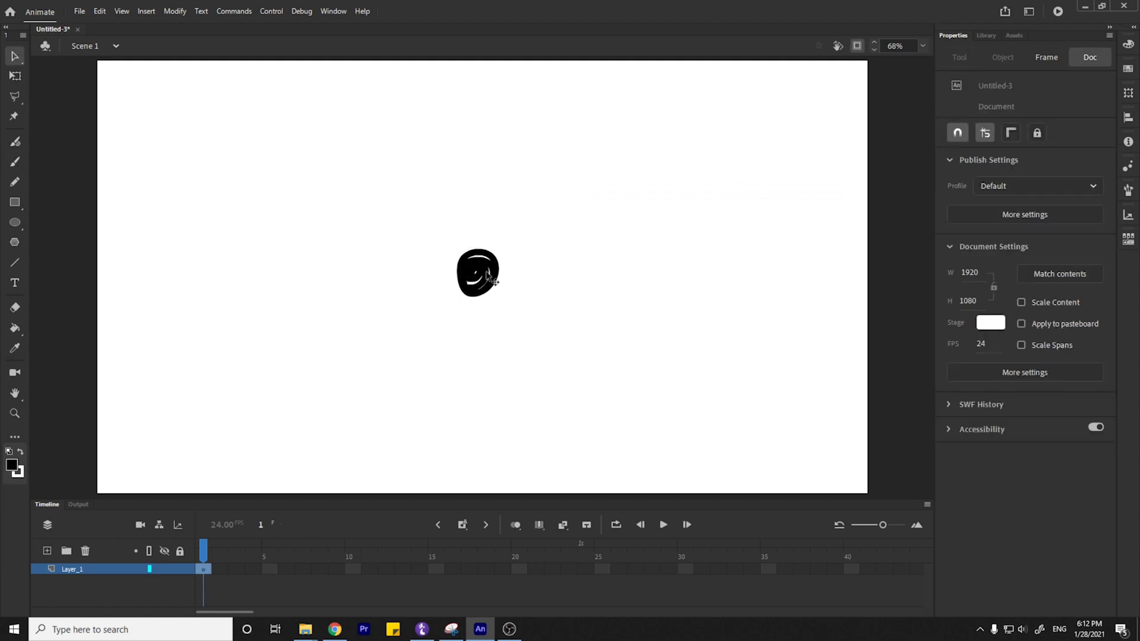
pyautogui.moveTo(491, 276)
pyautogui.mouseDown()
pyautogui.moveTo(509, 287)
pyautogui.moveTo(455, 258)
pyautogui.moveTo(481, 269)
pyautogui.mouseUp()
pyautogui.click(15, 75)
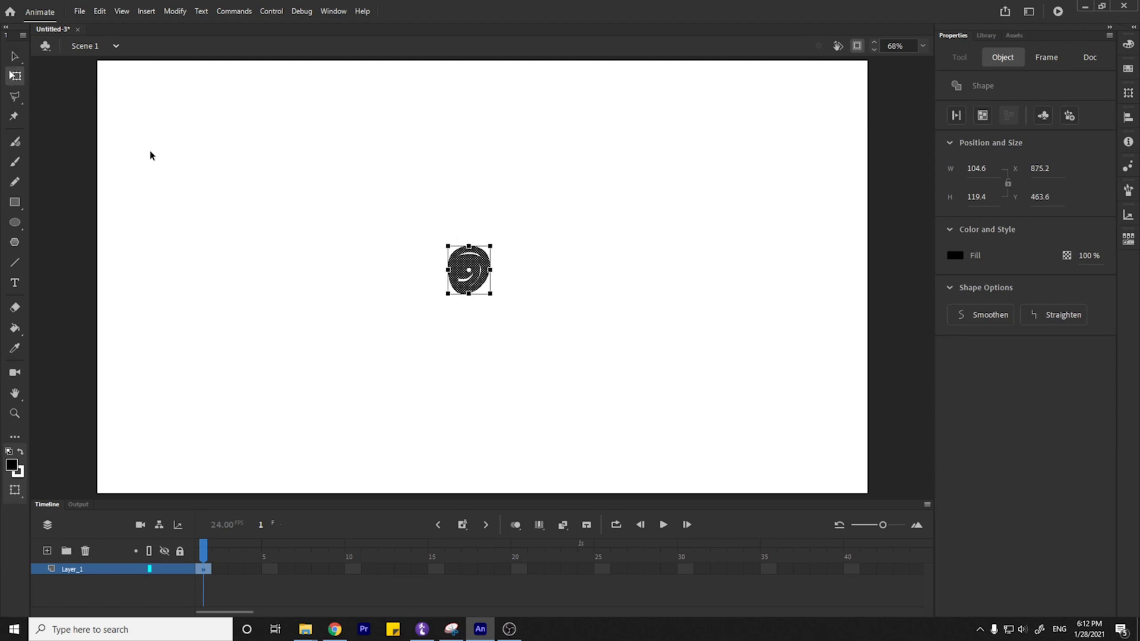
pyautogui.moveTo(494, 272); pyautogui.dragTo(499, 308)
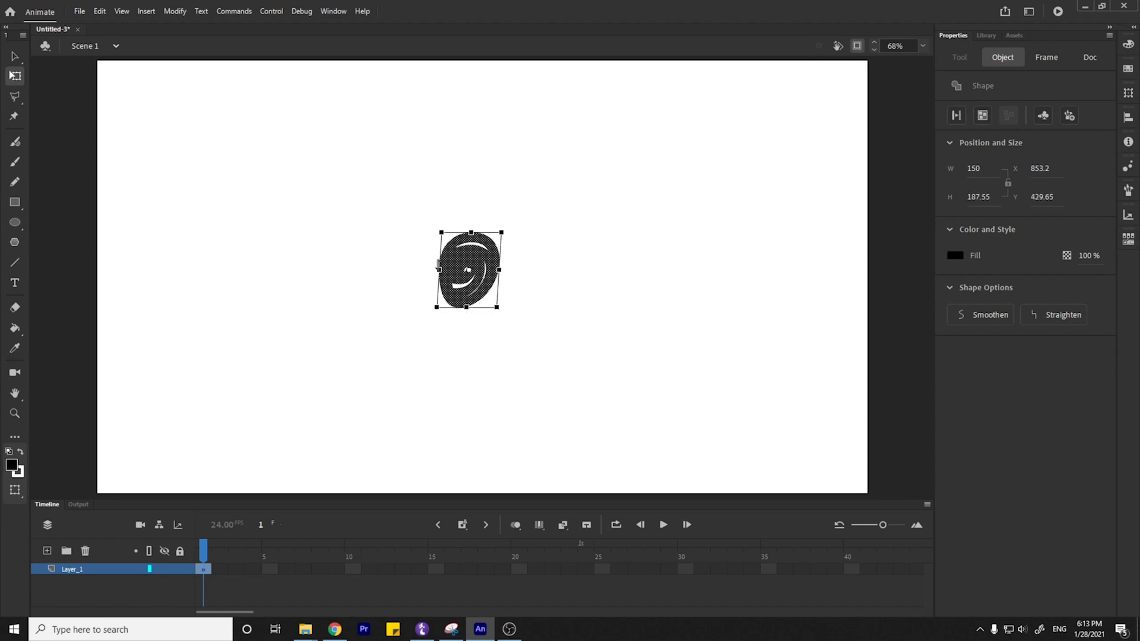
# Select the lower part of the ball with the freehand Lasso and move it diagonally down-left, away from the upper part.
pyautogui.click(15, 95)
pyautogui.moveTo(402, 315)
pyautogui.mouseDown()
pyautogui.moveTo(468, 273)
pyautogui.moveTo(477, 324)
pyautogui.moveTo(449, 338)
pyautogui.moveTo(404, 303)
pyautogui.mouseUp()
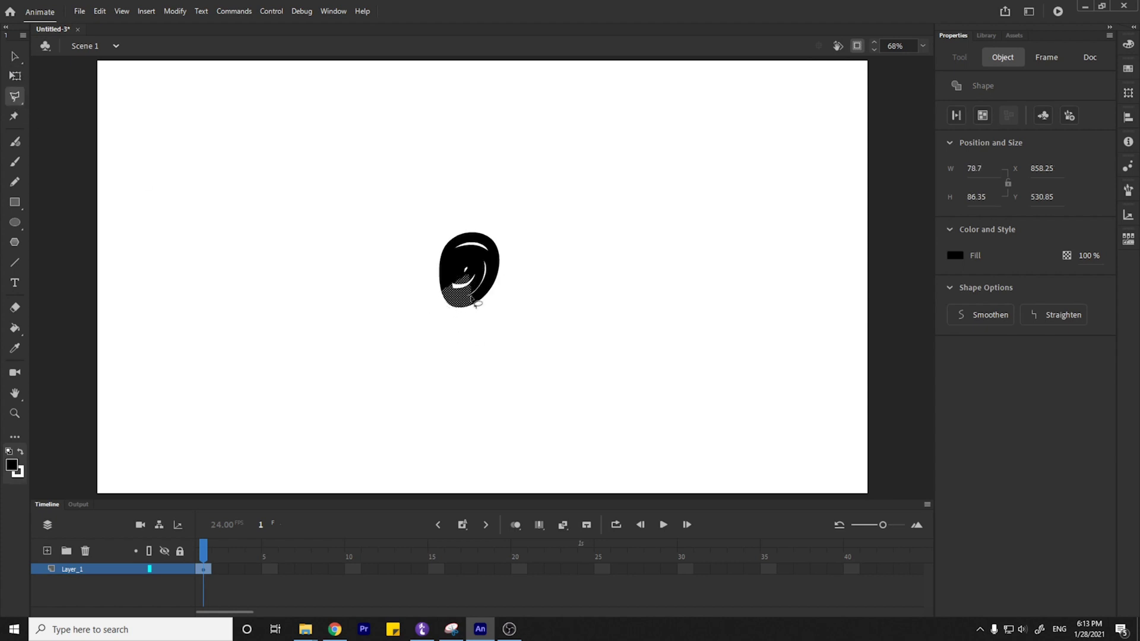
pyautogui.click(17, 100)
pyautogui.click(66, 115)
pyautogui.moveTo(438, 290)
pyautogui.mouseDown()
pyautogui.moveTo(415, 300)
pyautogui.moveTo(399, 291)
pyautogui.mouseUp()
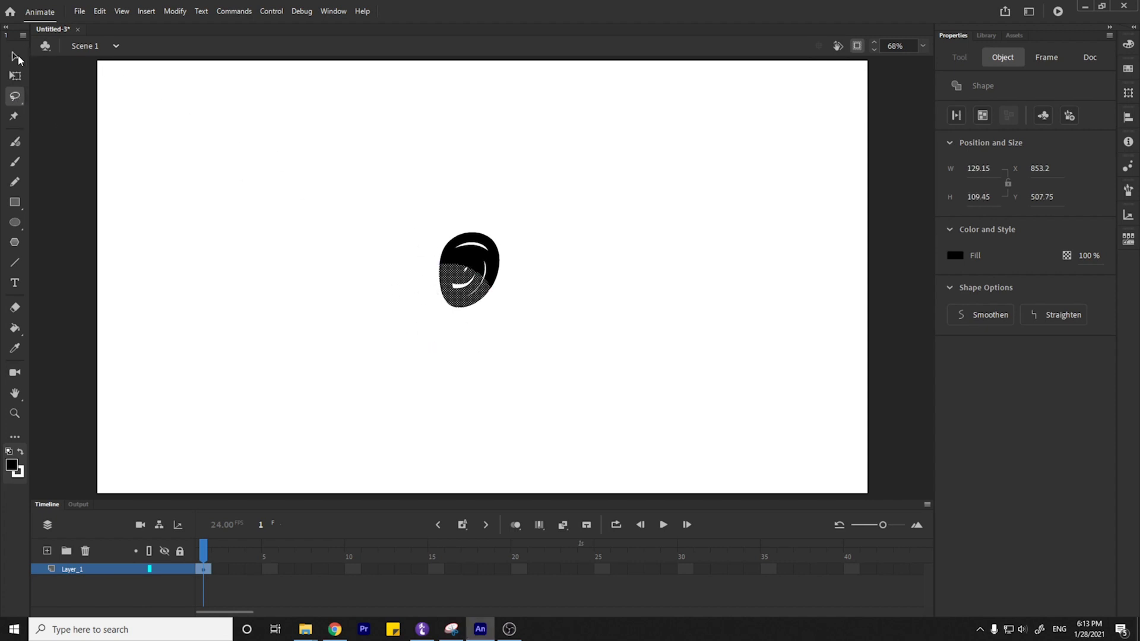
pyautogui.click(16, 56)
pyautogui.moveTo(454, 281); pyautogui.dragTo(418, 307)
pyautogui.click(295, 345)
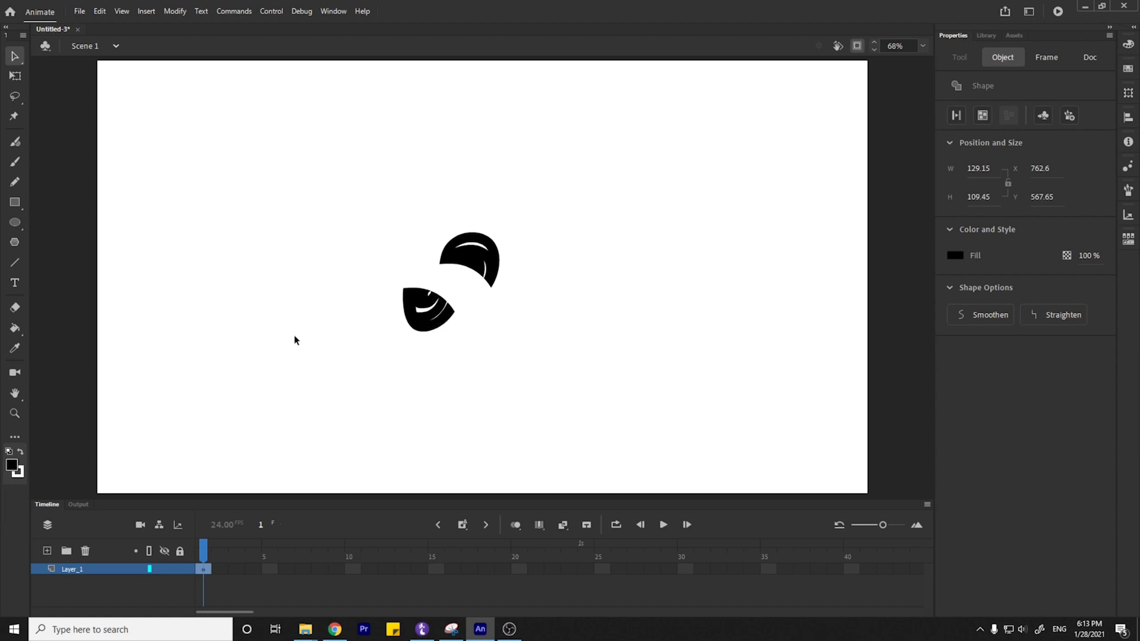
# Add three Asset Warp pins to the upper ball piece and stretch it into a wide arched shape about 487 wide.
pyautogui.click(17, 119)
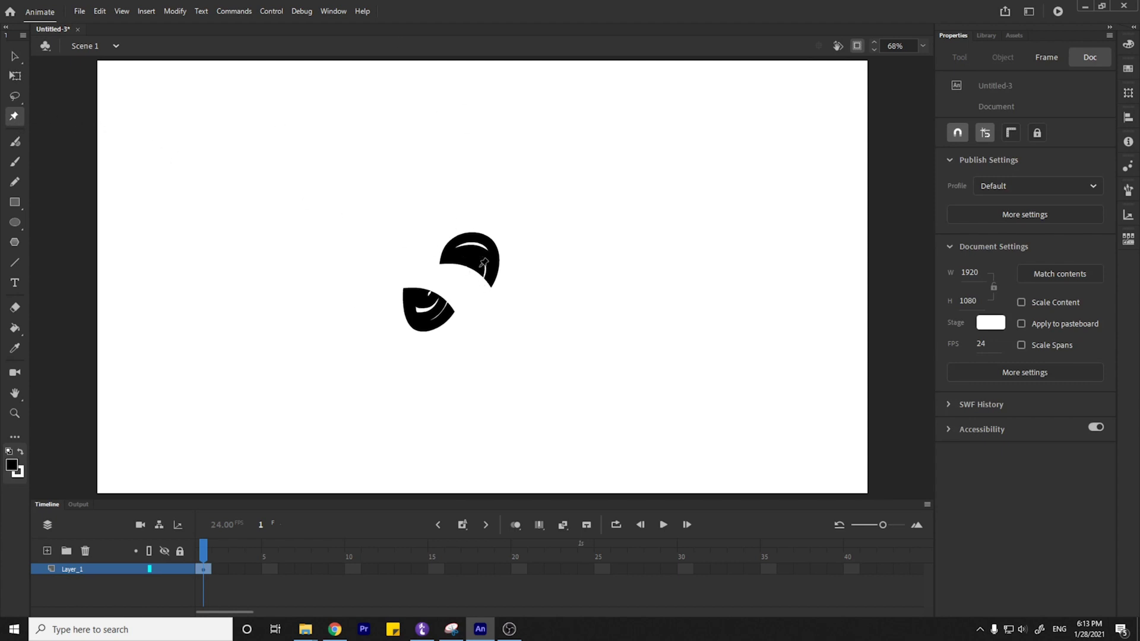
pyautogui.click(447, 257)
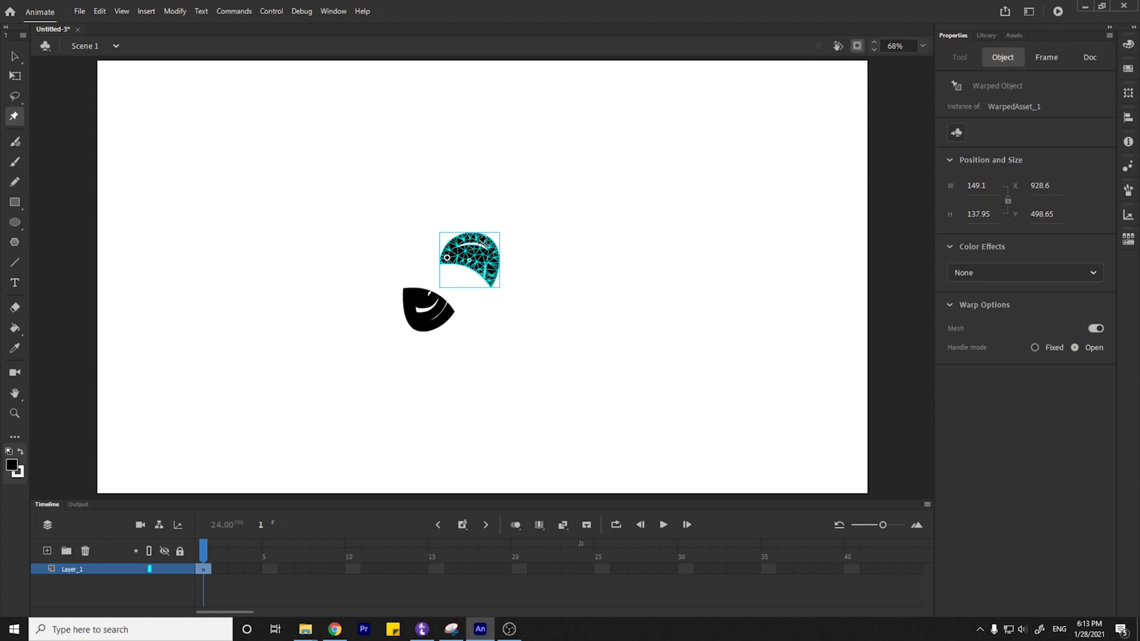
pyautogui.click(473, 241)
pyautogui.click(489, 275)
pyautogui.moveTo(488, 275); pyautogui.dragTo(552, 310)
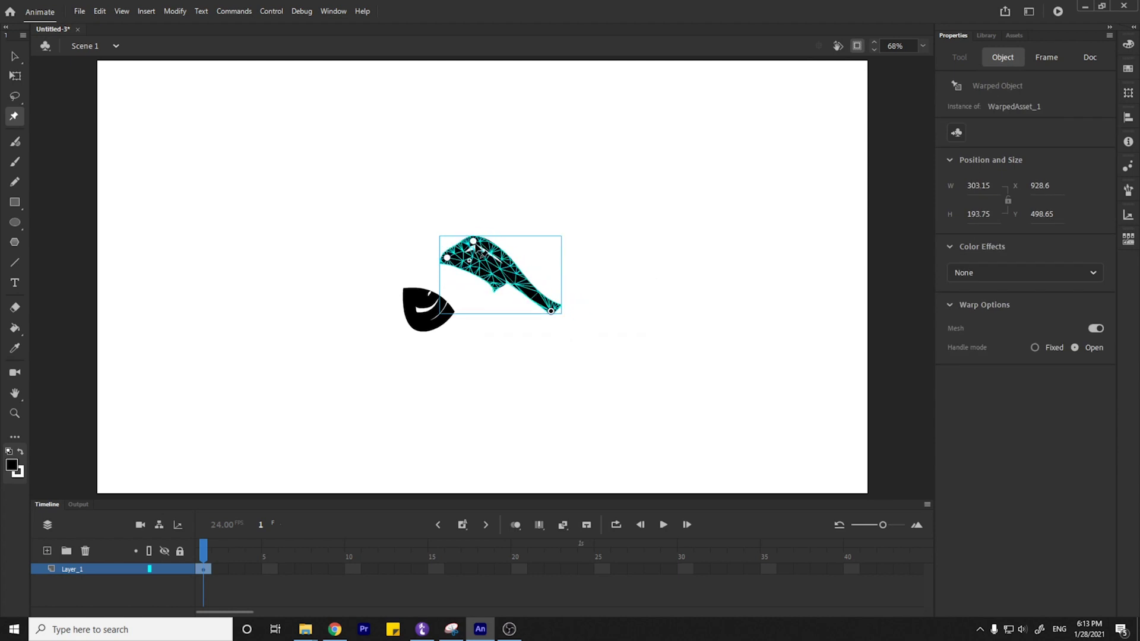
pyautogui.moveTo(477, 233); pyautogui.dragTo(495, 194)
pyautogui.moveTo(447, 257); pyautogui.dragTo(361, 247)
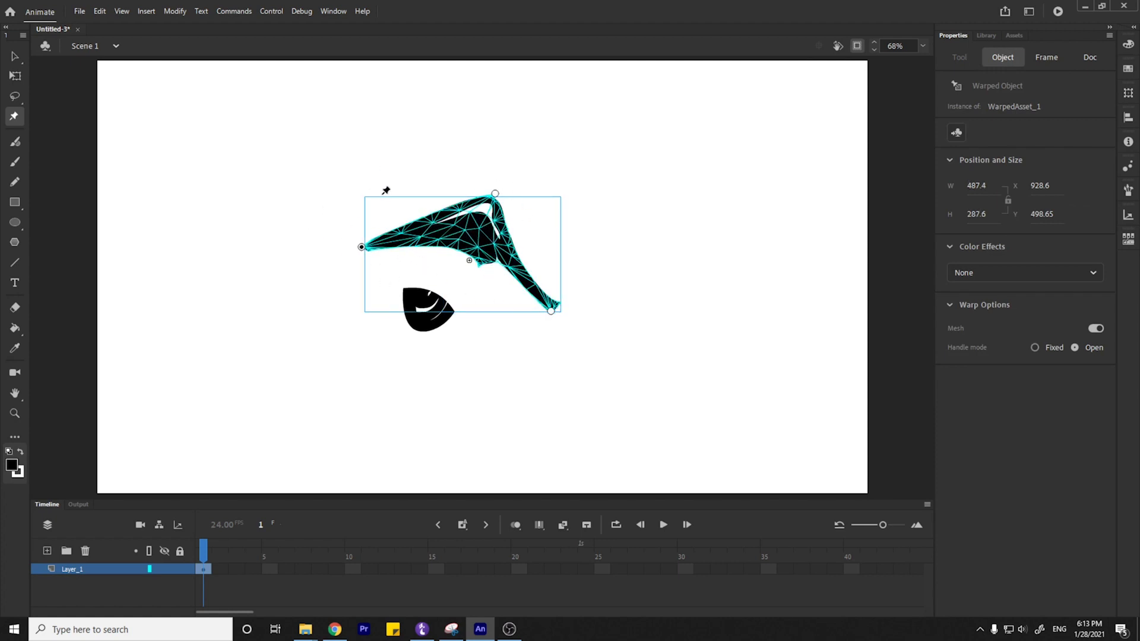
# Select the warped arch shape on the stage and delete it.
pyautogui.click(16, 57)
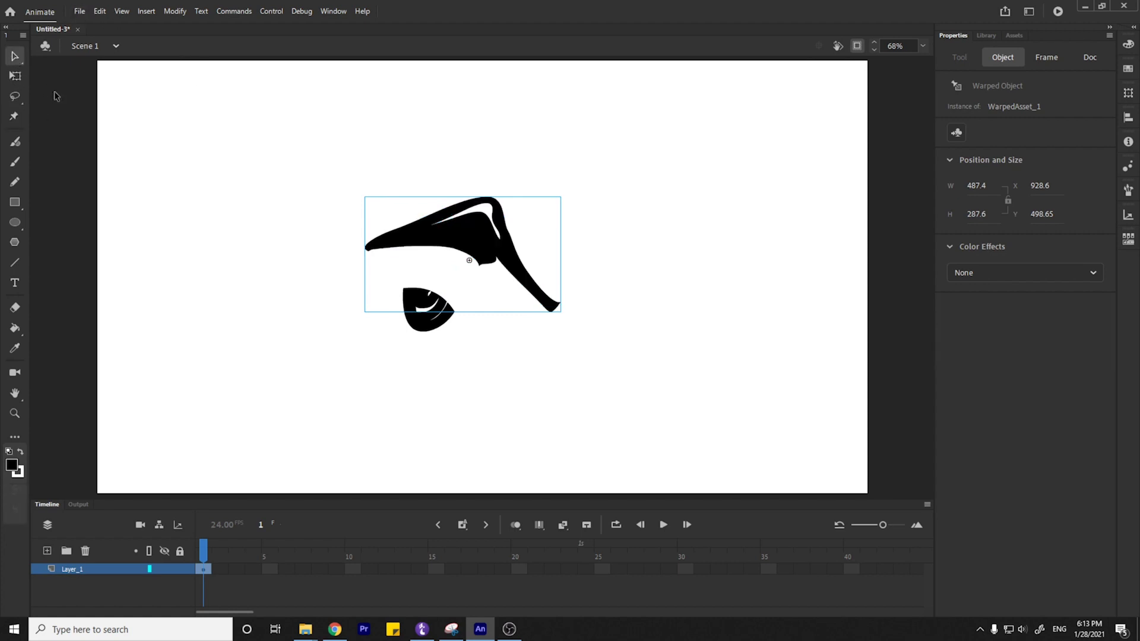
pyautogui.click(193, 150)
pyautogui.click(471, 247)
pyautogui.moveTo(293, 400); pyautogui.dragTo(659, 150)
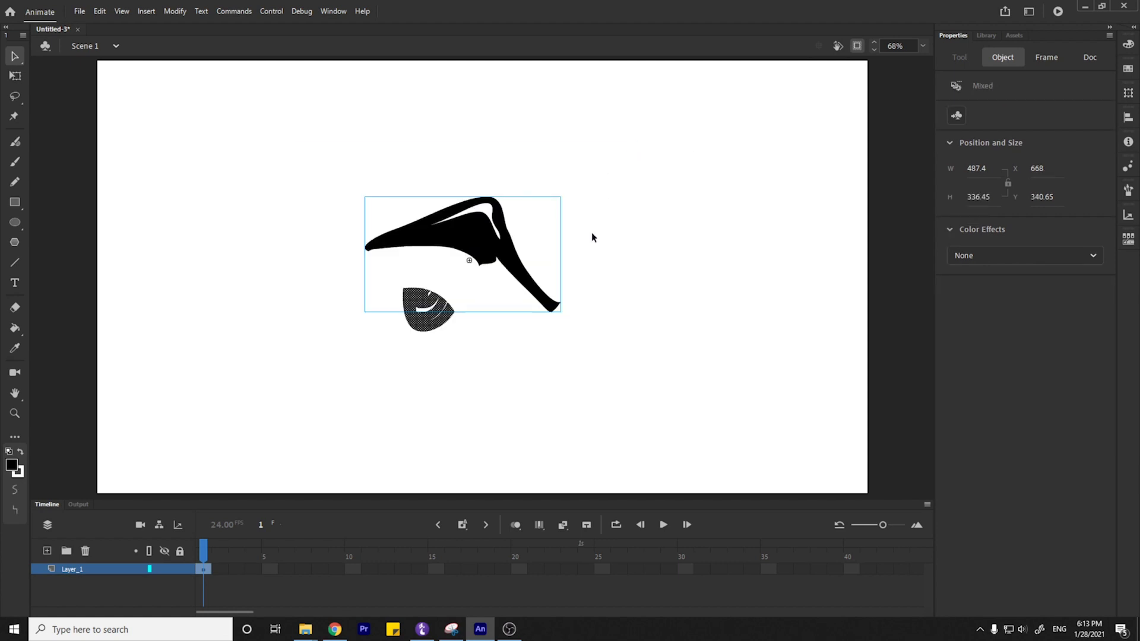
pyautogui.click(592, 237)
pyautogui.click(492, 224)
pyautogui.press('Delete')
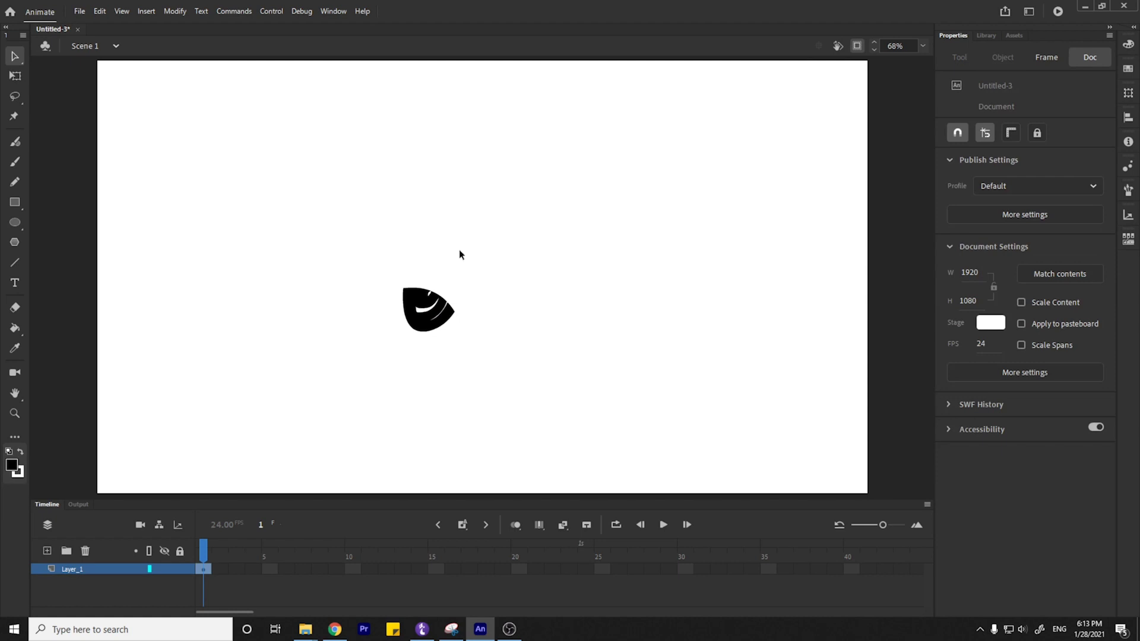
# Draw a black rectangle, a flat ellipse, a large five-sided polygon and a short diagonal line with white strokes on the stage.
pyautogui.click(15, 182)
pyautogui.click(15, 202)
pyautogui.moveTo(193, 175); pyautogui.dragTo(254, 220)
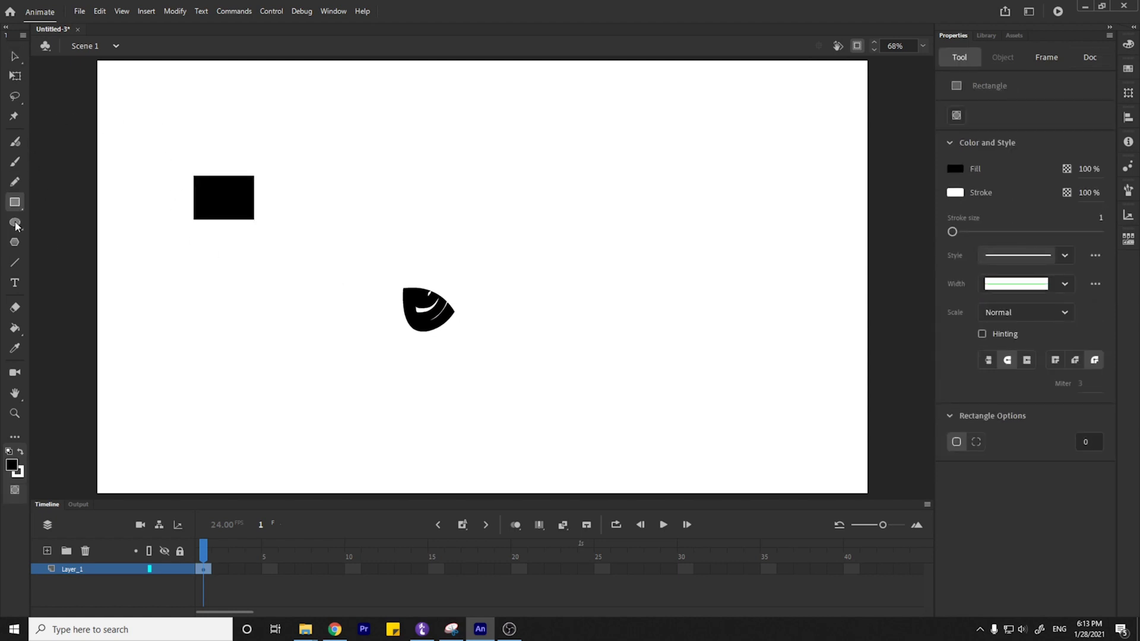
pyautogui.click(15, 222)
pyautogui.moveTo(172, 275); pyautogui.dragTo(236, 286)
pyautogui.click(15, 242)
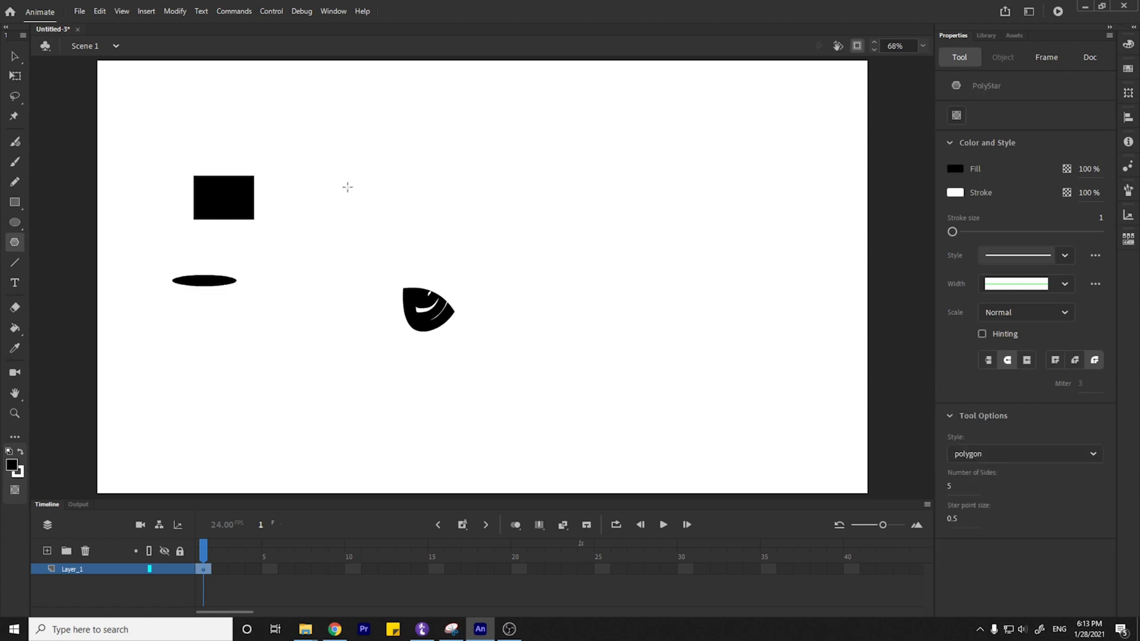
pyautogui.moveTo(319, 174); pyautogui.dragTo(378, 228)
pyautogui.click(15, 262)
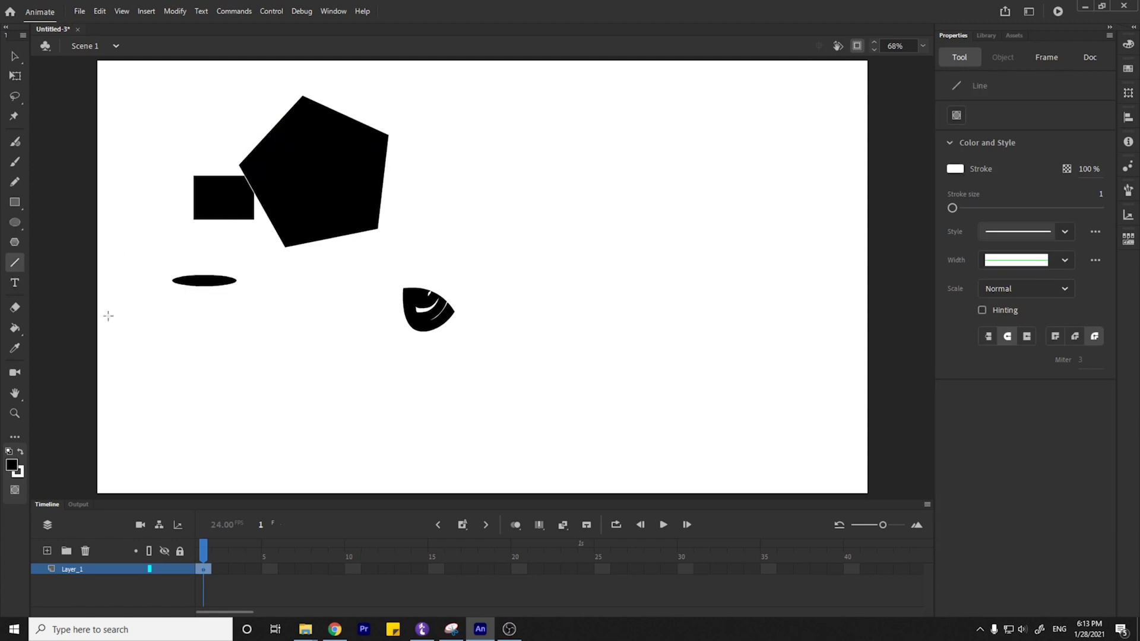
# Erase several curved strokes across the rectangle and the lower part of the pentagon with the size 24 Eraser.
pyautogui.click(15, 307)
pyautogui.moveTo(201, 218); pyautogui.dragTo(232, 176)
pyautogui.moveTo(237, 176); pyautogui.dragTo(236, 219)
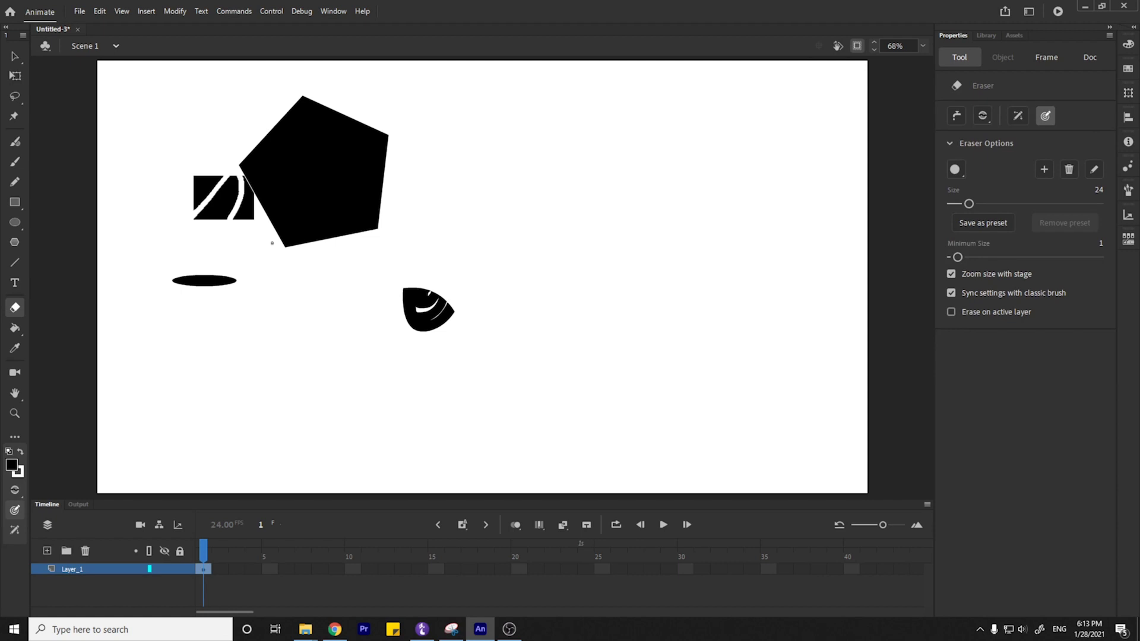
pyautogui.moveTo(270, 178)
pyautogui.mouseDown()
pyautogui.moveTo(341, 269)
pyautogui.moveTo(307, 194)
pyautogui.mouseUp()
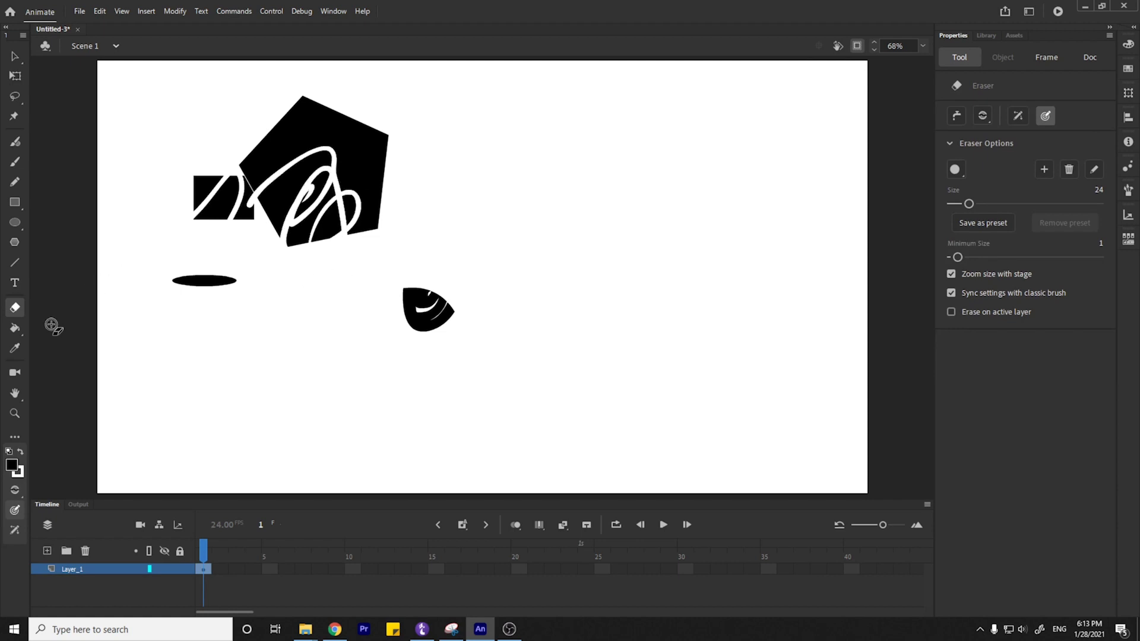
# Fill the upper region of the pentagon and the ellipse with red using the Paint Bucket.
pyautogui.click(15, 328)
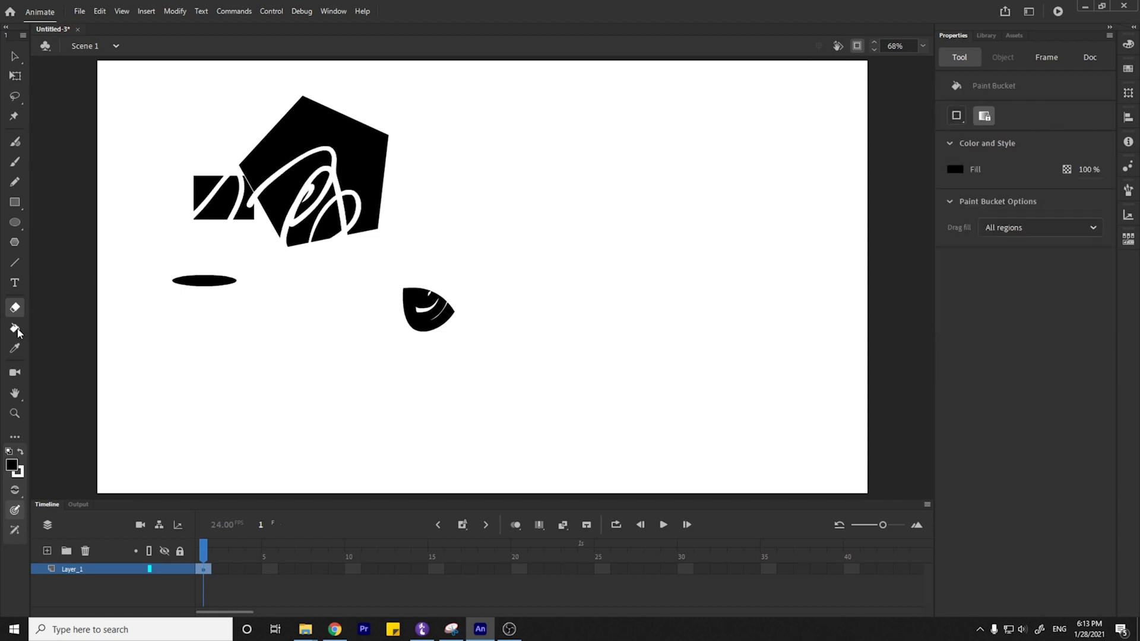
pyautogui.click(12, 465)
pyautogui.click(134, 392)
pyautogui.click(324, 170)
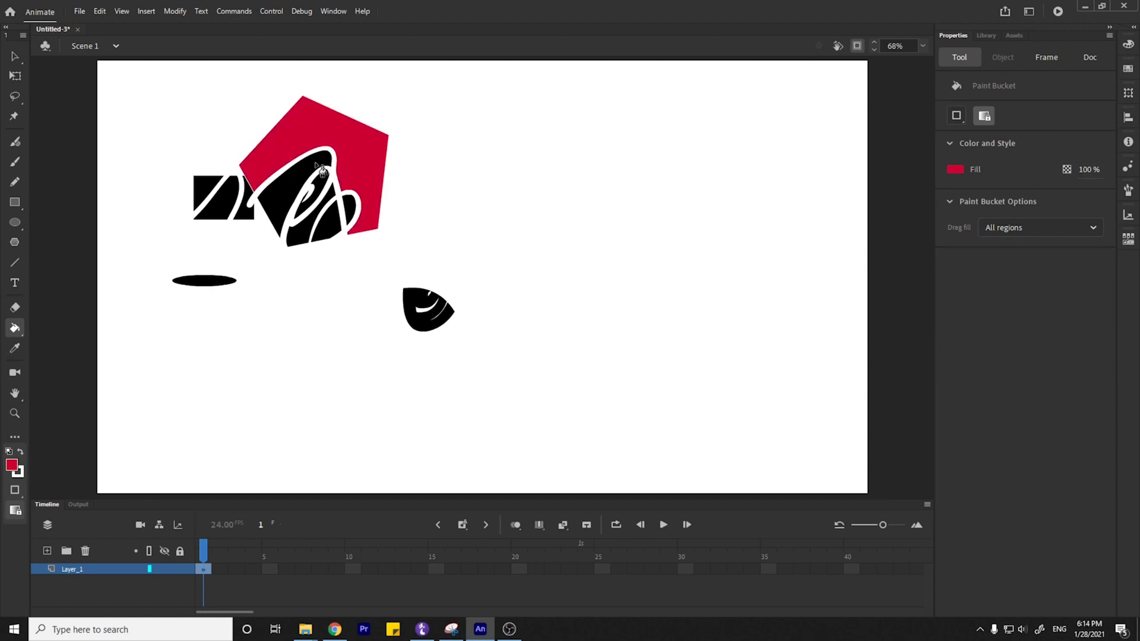
pyautogui.press('ctrl')
pyautogui.click(204, 282)
# Select all the shapes on the stage and delete them.
pyautogui.click(16, 57)
pyautogui.moveTo(103, 74); pyautogui.dragTo(558, 432)
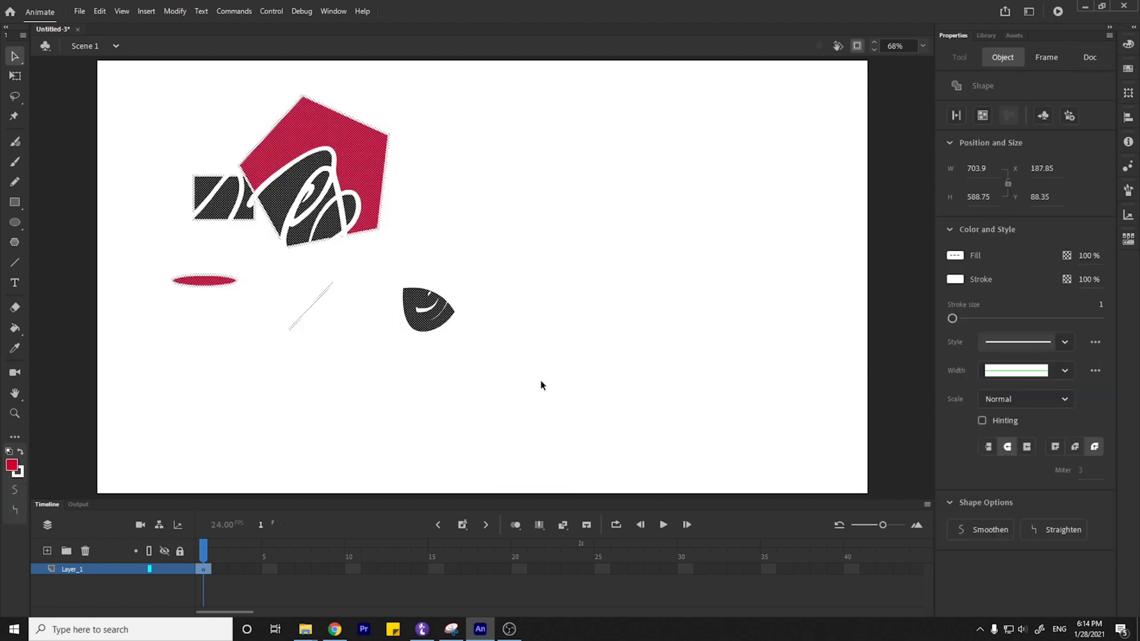
pyautogui.press('Delete')
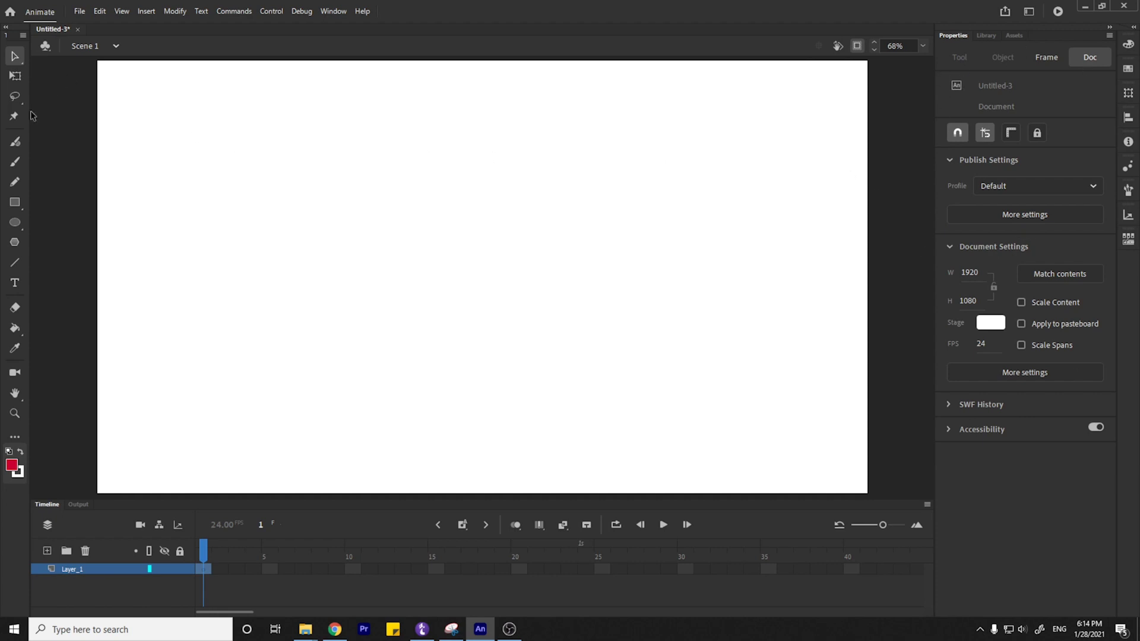
# Set the Classic Brush to size 36 with a blue-violet fill and draw a small zigzag near the stage's right side.
pyautogui.click(15, 161)
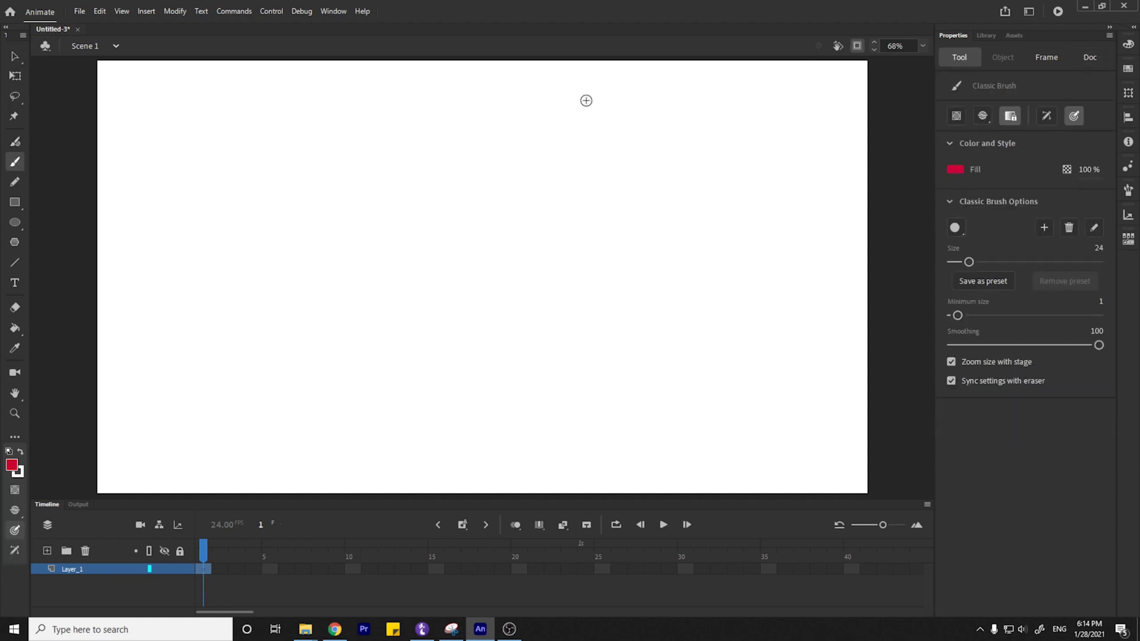
pyautogui.moveTo(979, 261)
pyautogui.mouseDown()
pyautogui.moveTo(947, 262)
pyautogui.moveTo(978, 262)
pyautogui.mouseUp()
pyautogui.click(954, 171)
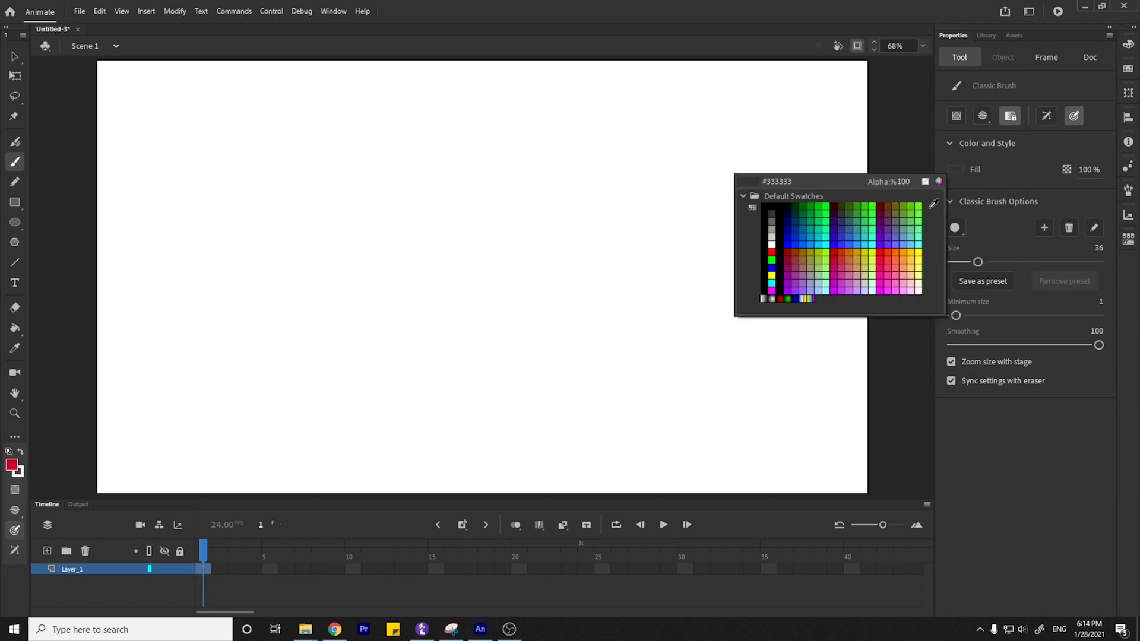
pyautogui.click(895, 239)
pyautogui.moveTo(730, 200)
pyautogui.mouseDown()
pyautogui.moveTo(740, 230)
pyautogui.moveTo(725, 265)
pyautogui.mouseUp()
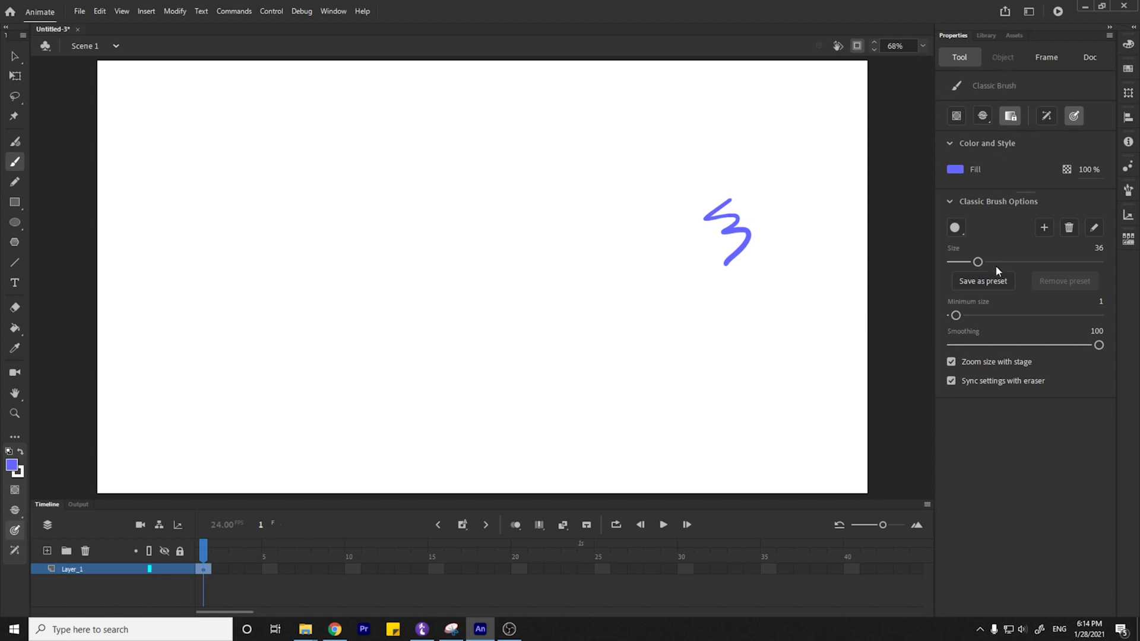
# Review the frame properties and document settings, choosing white (#FFFFFF) as the stage colour.
pyautogui.click(1049, 59)
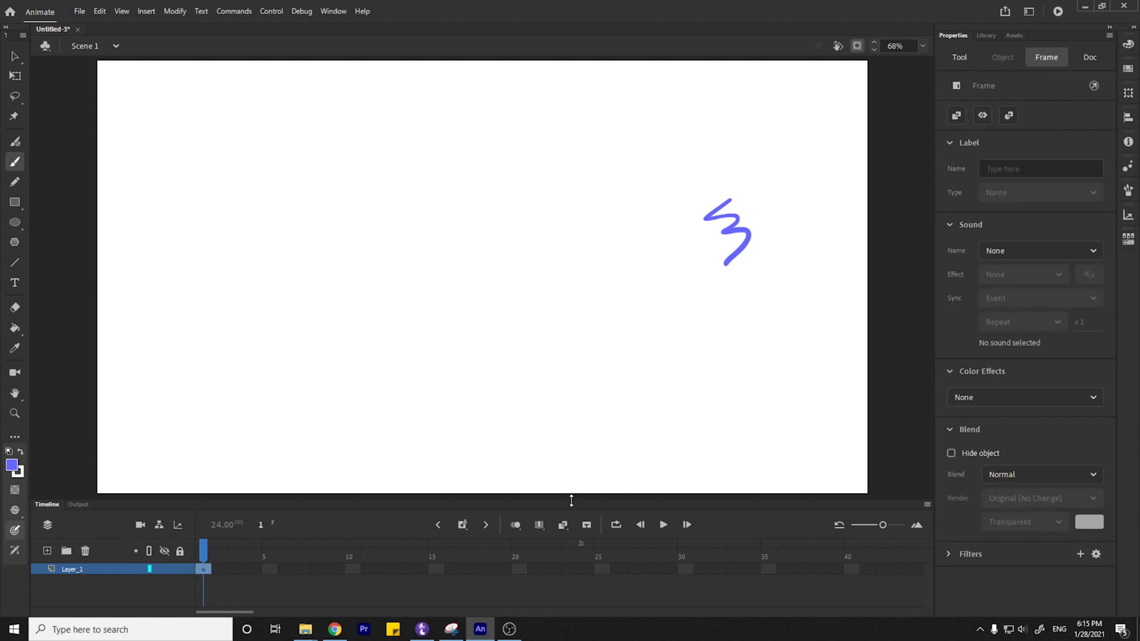
pyautogui.click(1087, 59)
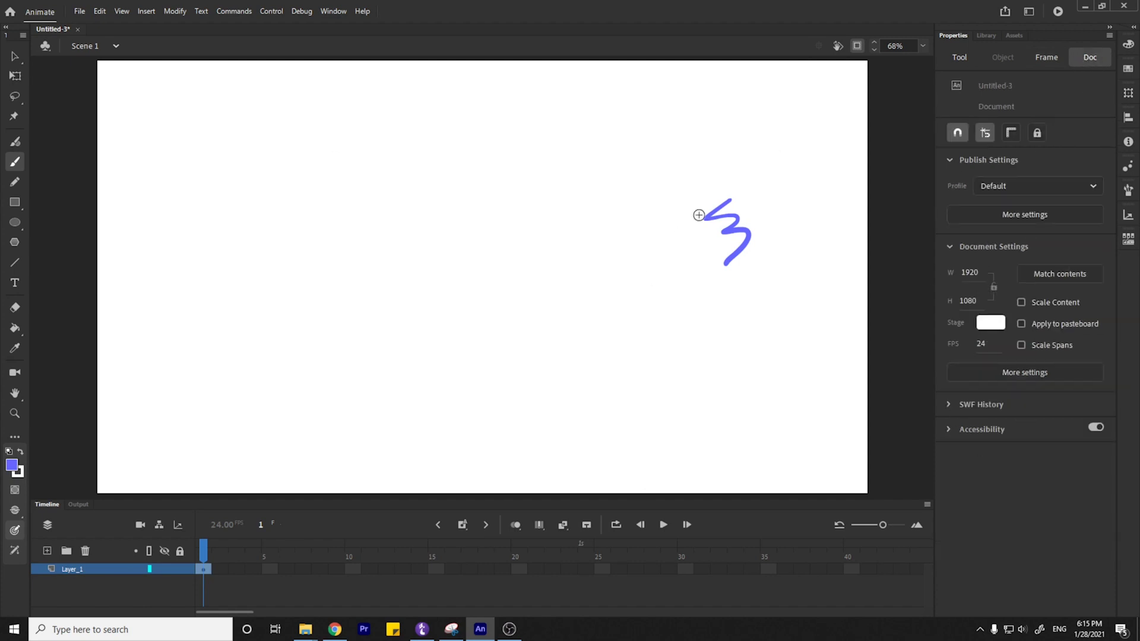
pyautogui.click(990, 323)
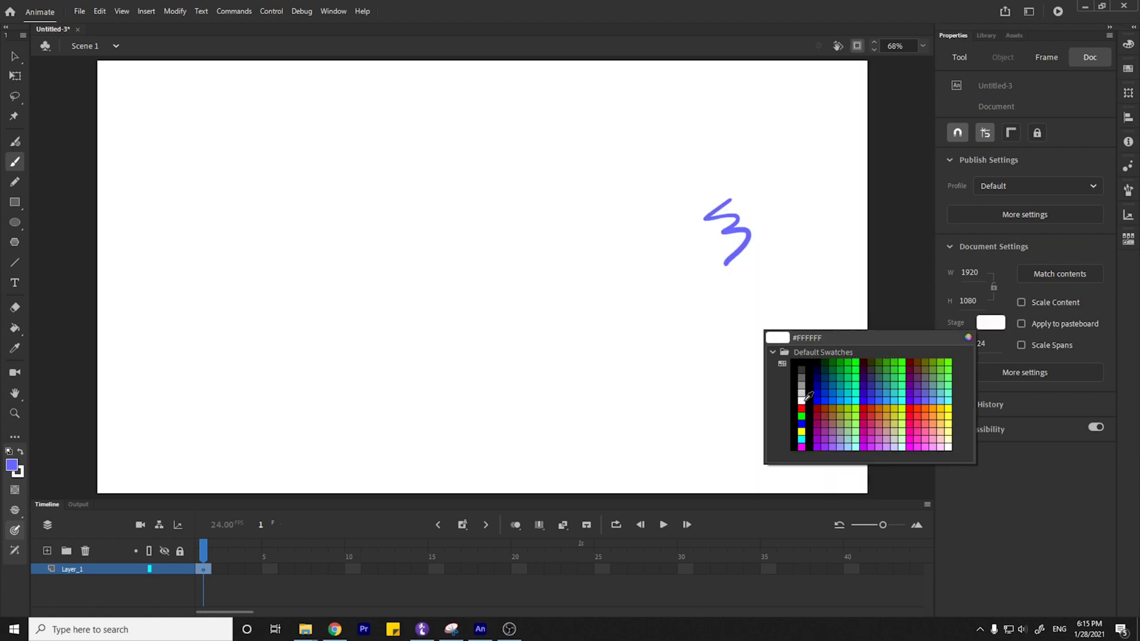
pyautogui.click(803, 399)
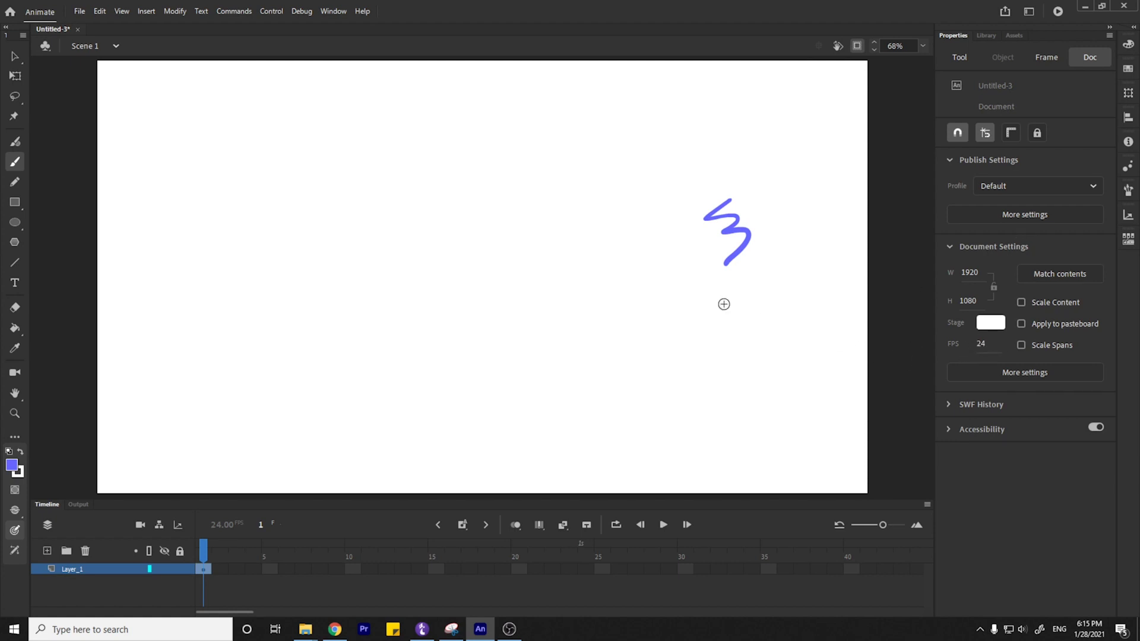
pyautogui.press('v')
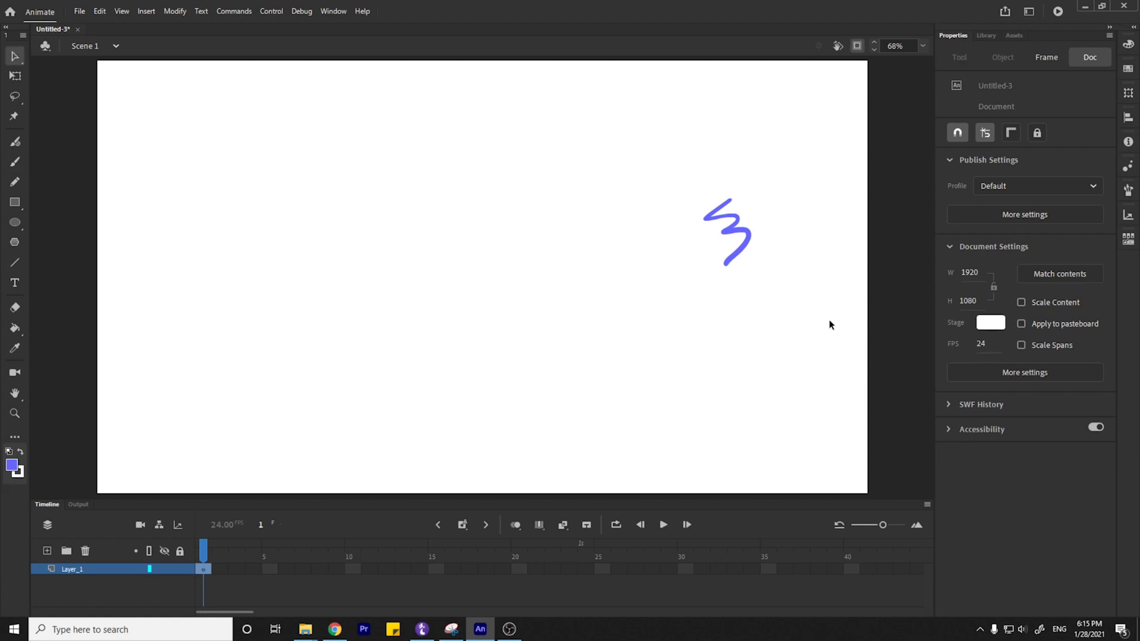
# Import 1.png from the footage\images folder in File Explorer into the document's library.
pyautogui.click(986, 35)
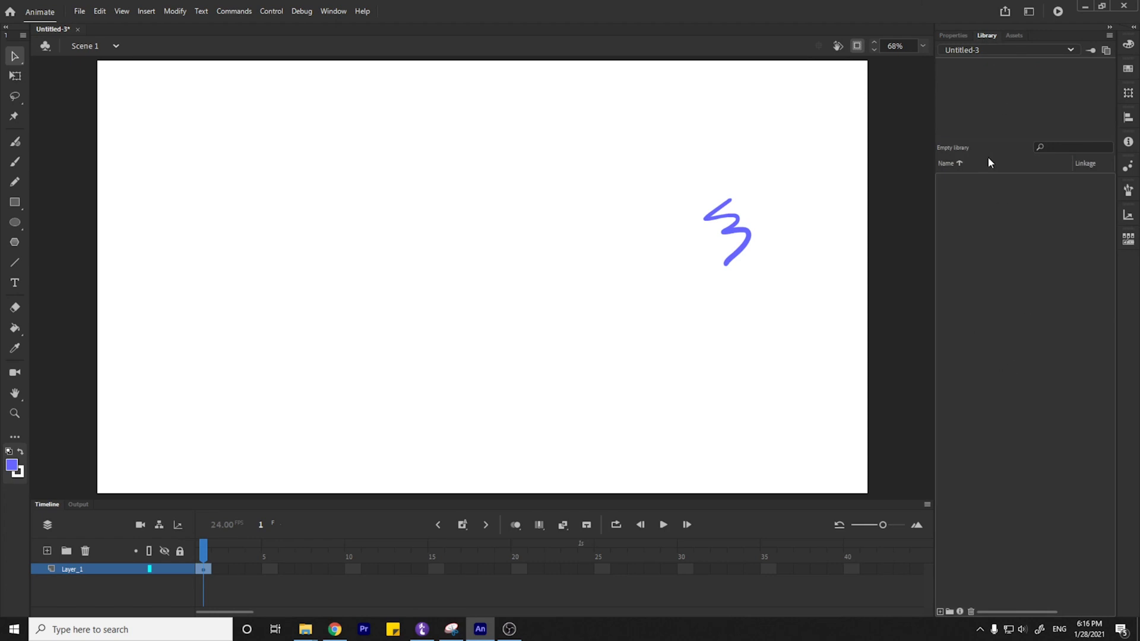
pyautogui.moveTo(305, 628)
pyautogui.click(356, 579)
pyautogui.hotkey('alt', 'Up')
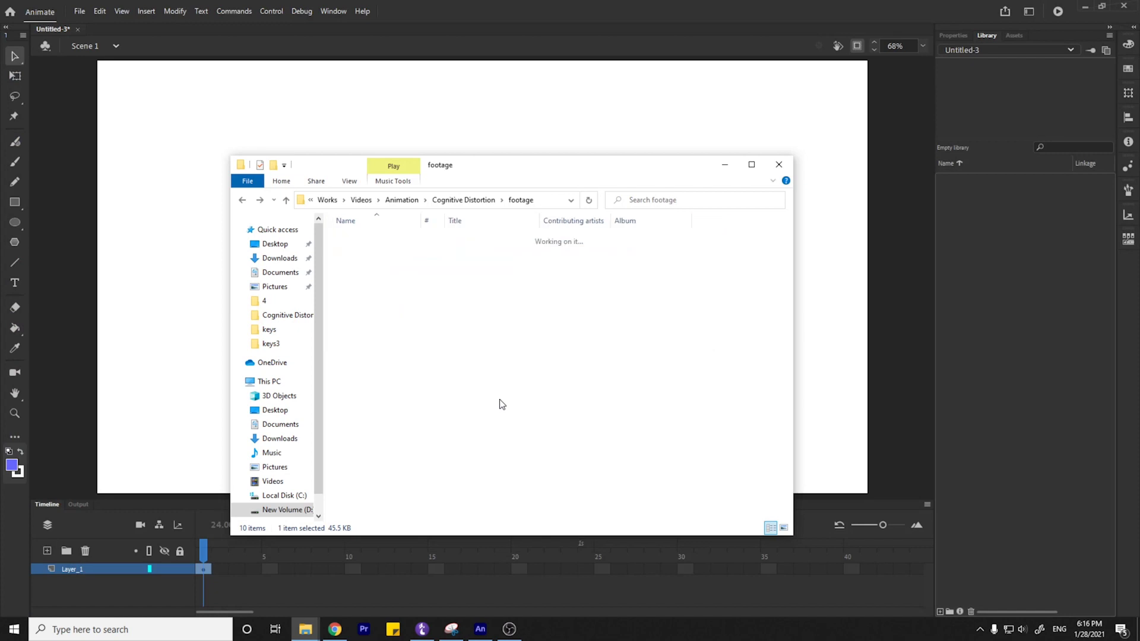
pyautogui.press('Up')
pyautogui.press('Return')
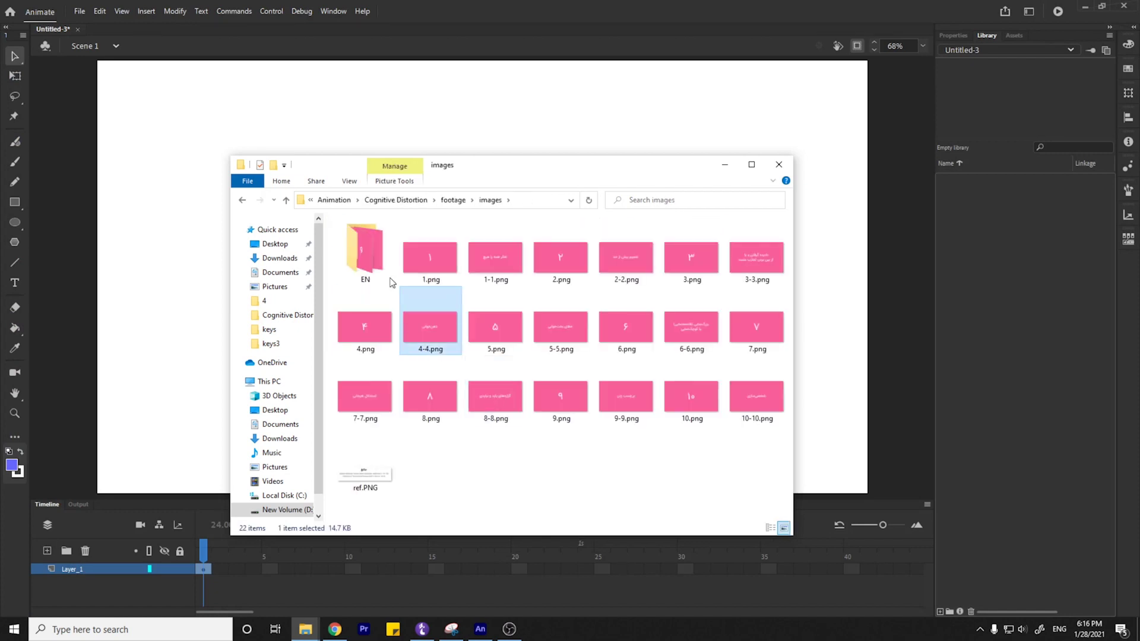
pyautogui.moveTo(427, 255); pyautogui.dragTo(1024, 247)
pyautogui.click(998, 233)
# Place three overlapping instances of 1.png from the library on the stage.
pyautogui.moveTo(1031, 182); pyautogui.dragTo(534, 196)
pyautogui.moveTo(985, 184); pyautogui.dragTo(330, 257)
pyautogui.moveTo(973, 186); pyautogui.dragTo(680, 344)
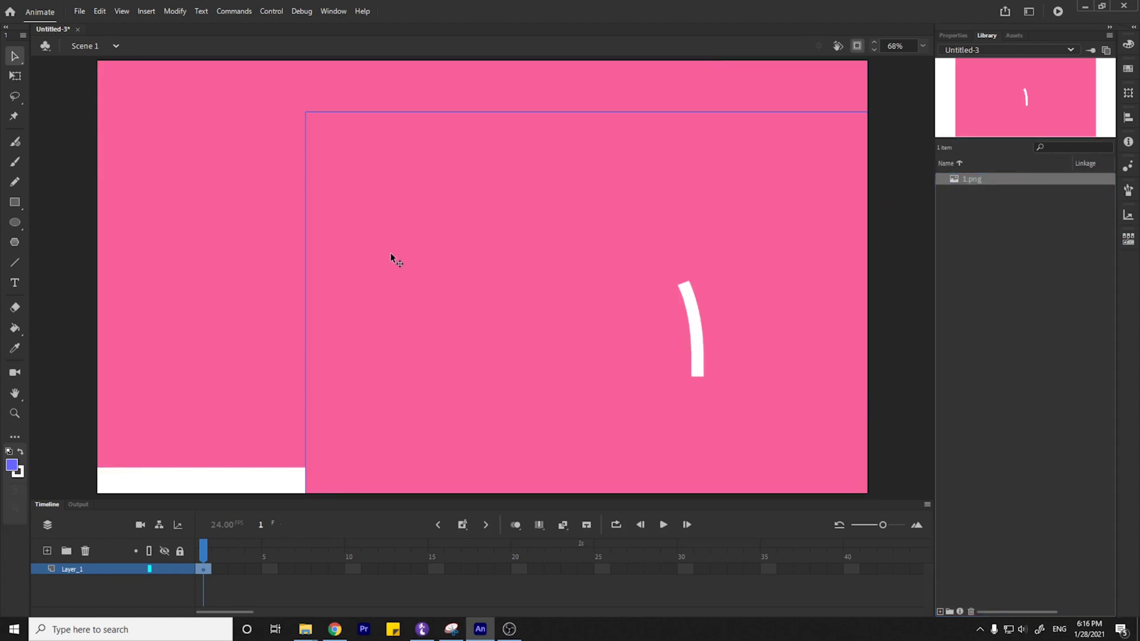
# Undo the three placements of 1.png on the stage.
pyautogui.hotkey('ctrl', 'z')
pyautogui.hotkey('ctrl', 'z')
pyautogui.hotkey('ctrl', 'z')
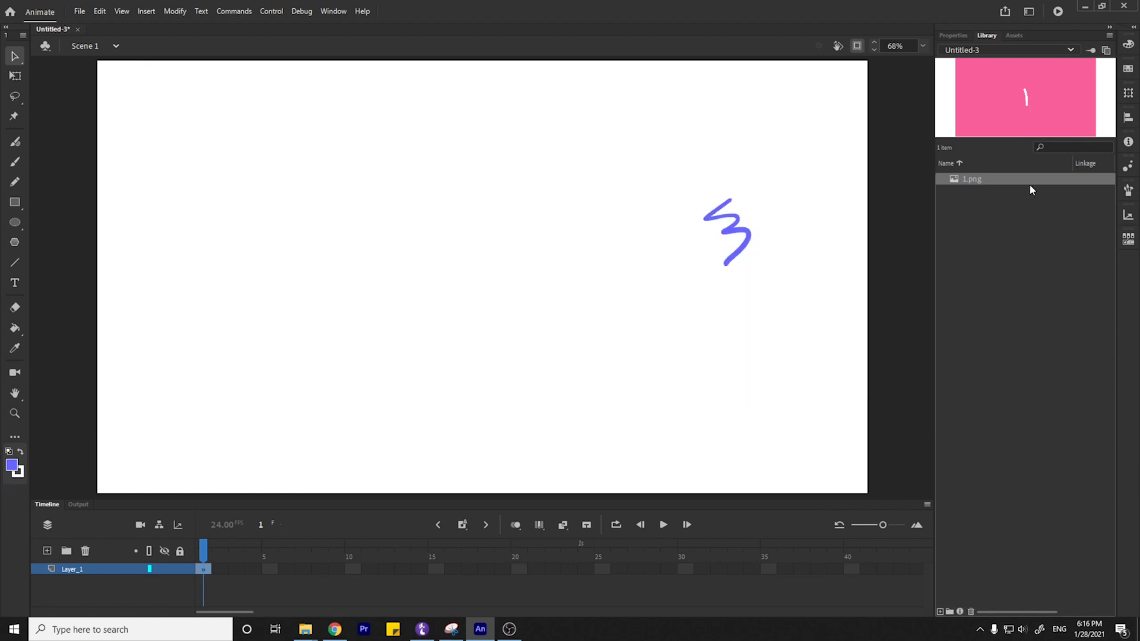
# Import ref.PNG from the images folder in File Explorer onto the stage and move it to the stage's upper-left area.
pyautogui.moveTo(305, 630)
pyautogui.click(340, 553)
pyautogui.click(369, 472)
pyautogui.moveTo(369, 480); pyautogui.dragTo(173, 266)
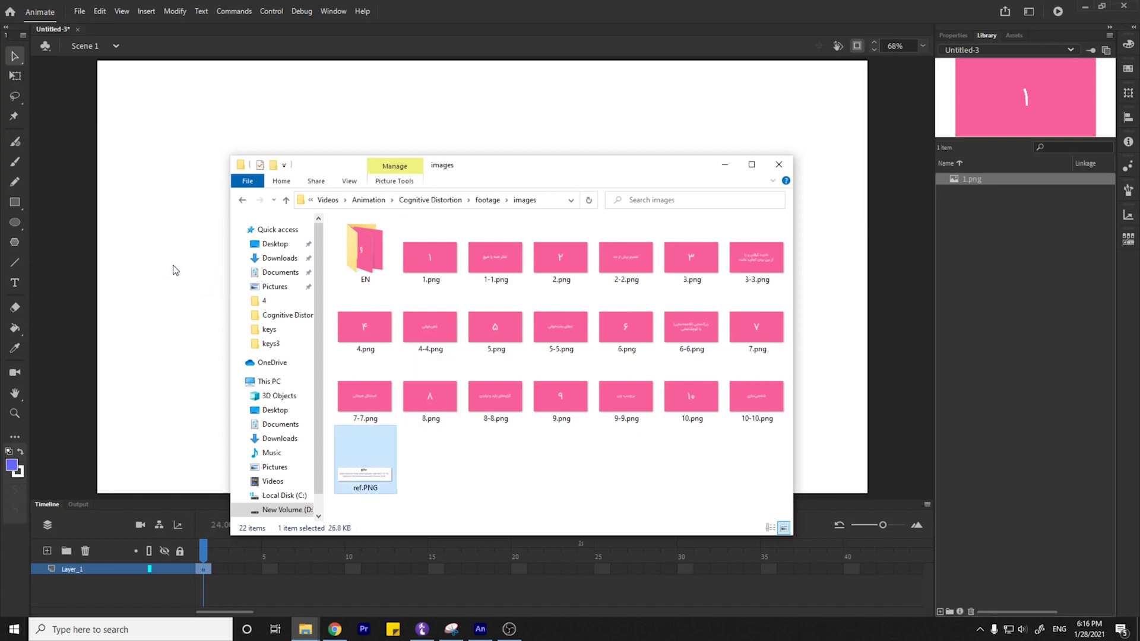
pyautogui.click(173, 265)
pyautogui.click(458, 276)
pyautogui.moveTo(514, 285); pyautogui.dragTo(361, 222)
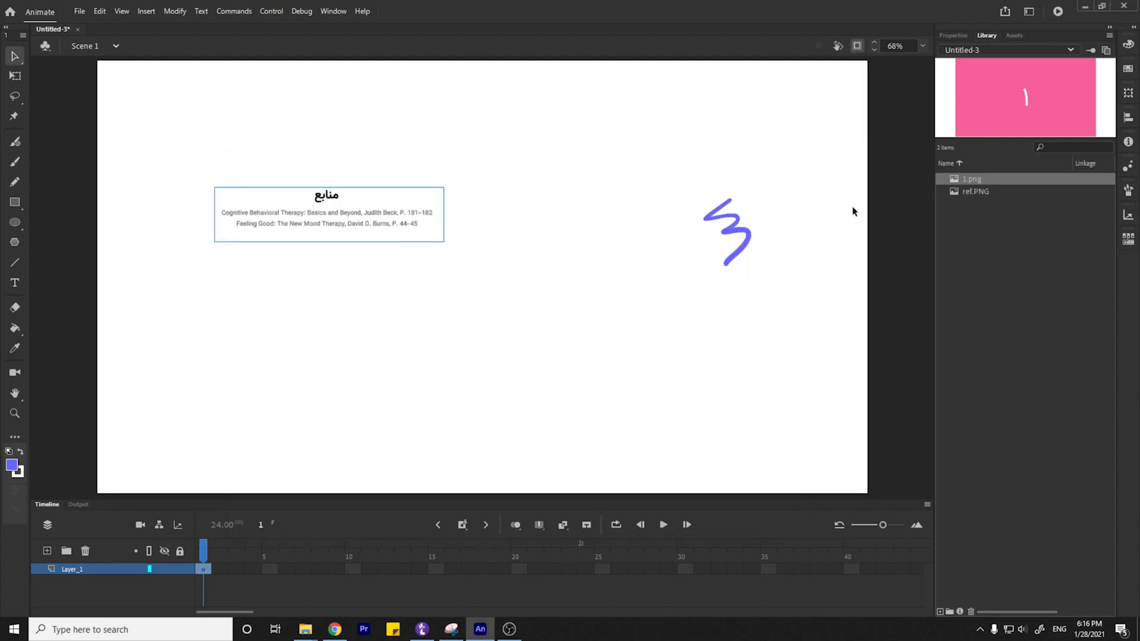
# Delete ref.PNG and 1.png from the library and remove the blue squiggle from the stage.
pyautogui.click(1023, 190)
pyautogui.press('Delete')
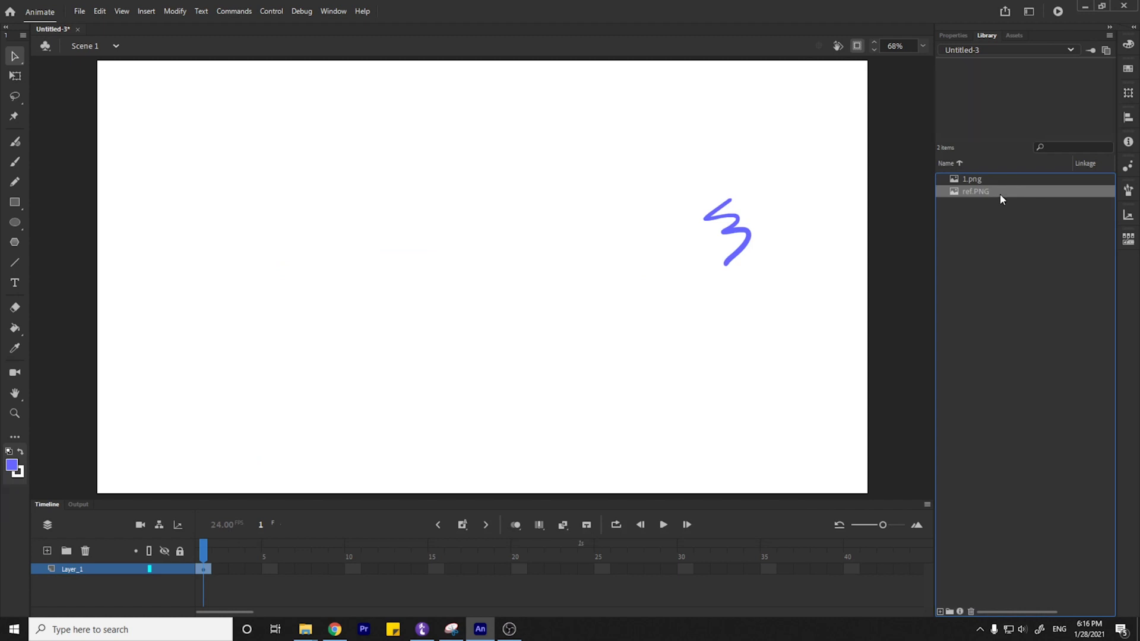
pyautogui.click(1003, 180)
pyautogui.press('Delete')
pyautogui.moveTo(642, 162); pyautogui.dragTo(867, 373)
pyautogui.press('Delete')
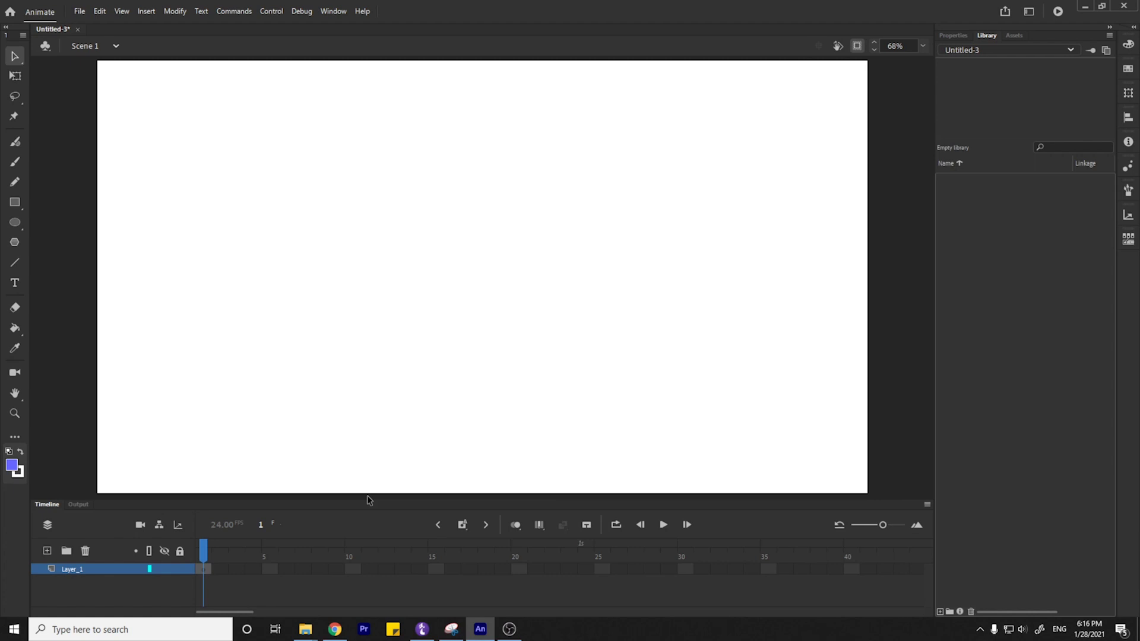
# Add a second layer above Layer_1, naming the lower layer bg and the new one character.
pyautogui.press('b')
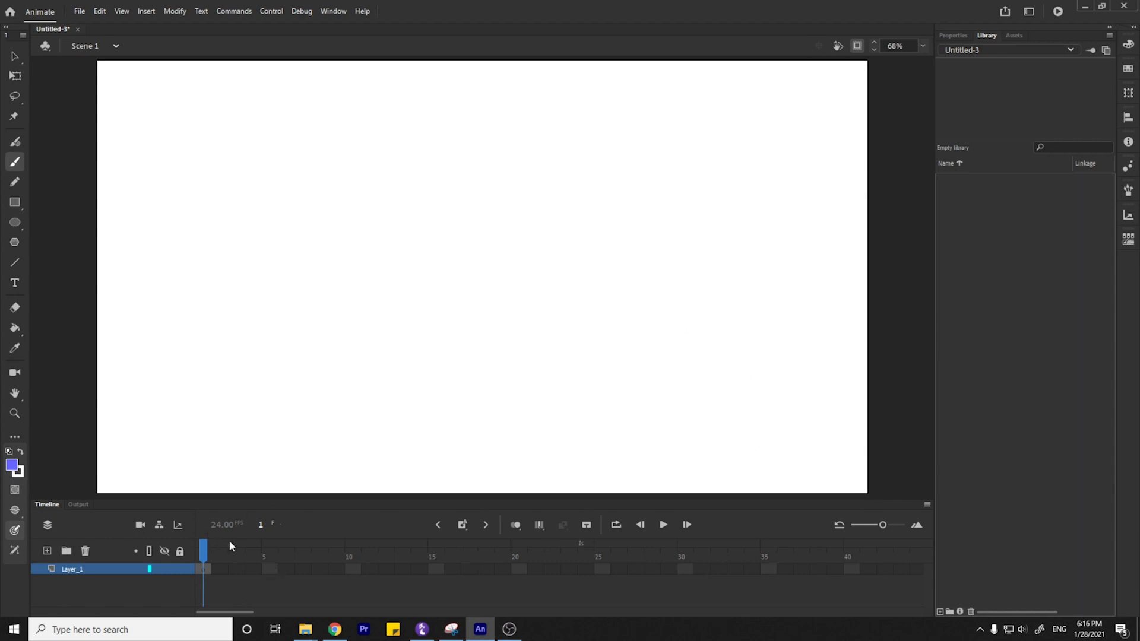
pyautogui.moveTo(240, 612); pyautogui.dragTo(213, 617)
pyautogui.click(48, 553)
pyautogui.click(92, 581)
pyautogui.doubleClick(79, 581)
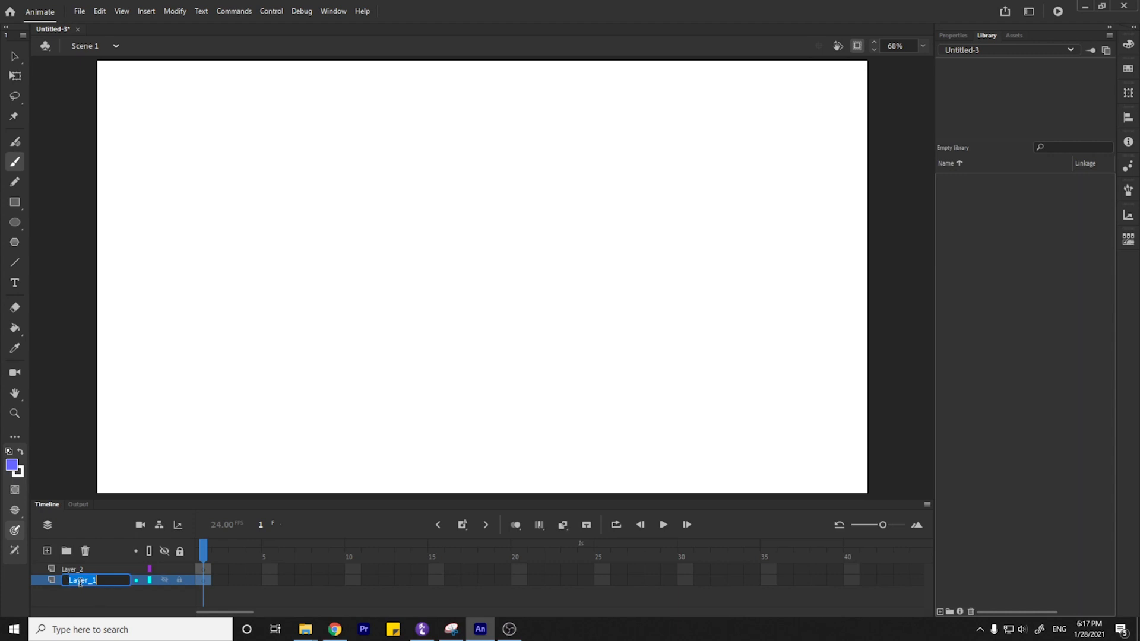
pyautogui.write('bg')
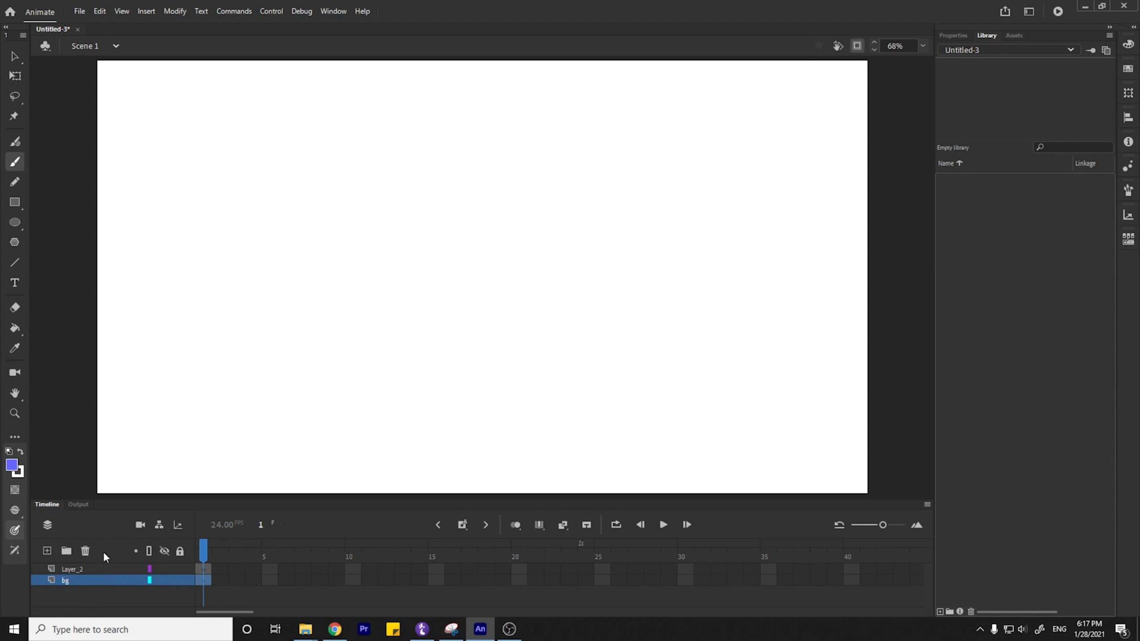
pyautogui.doubleClick(81, 569)
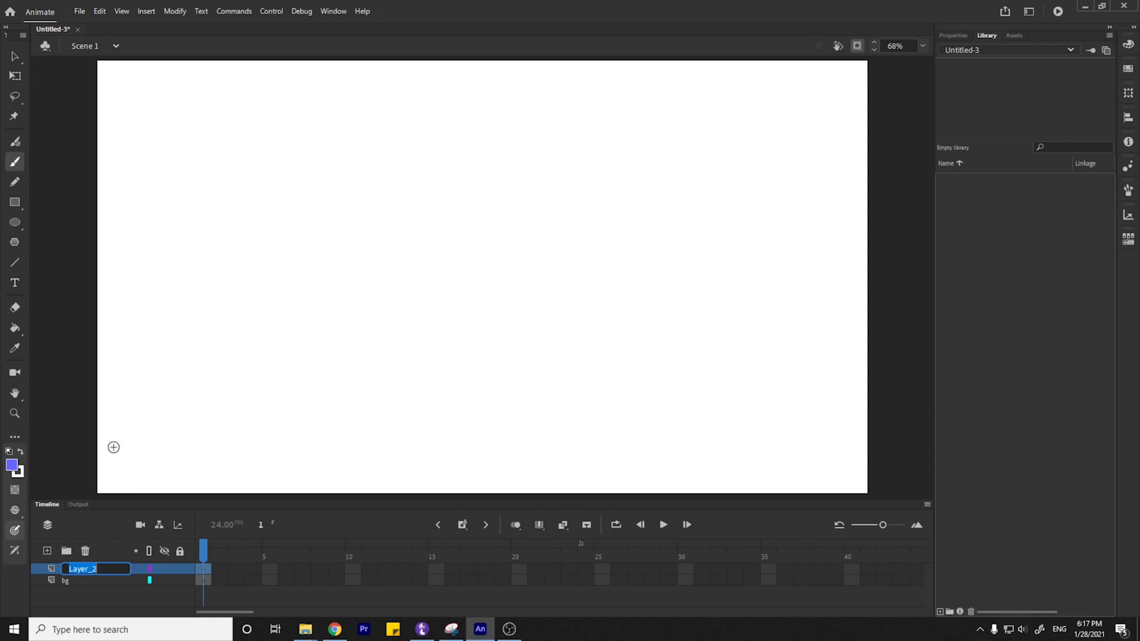
pyautogui.write('character')
pyautogui.press('Return')
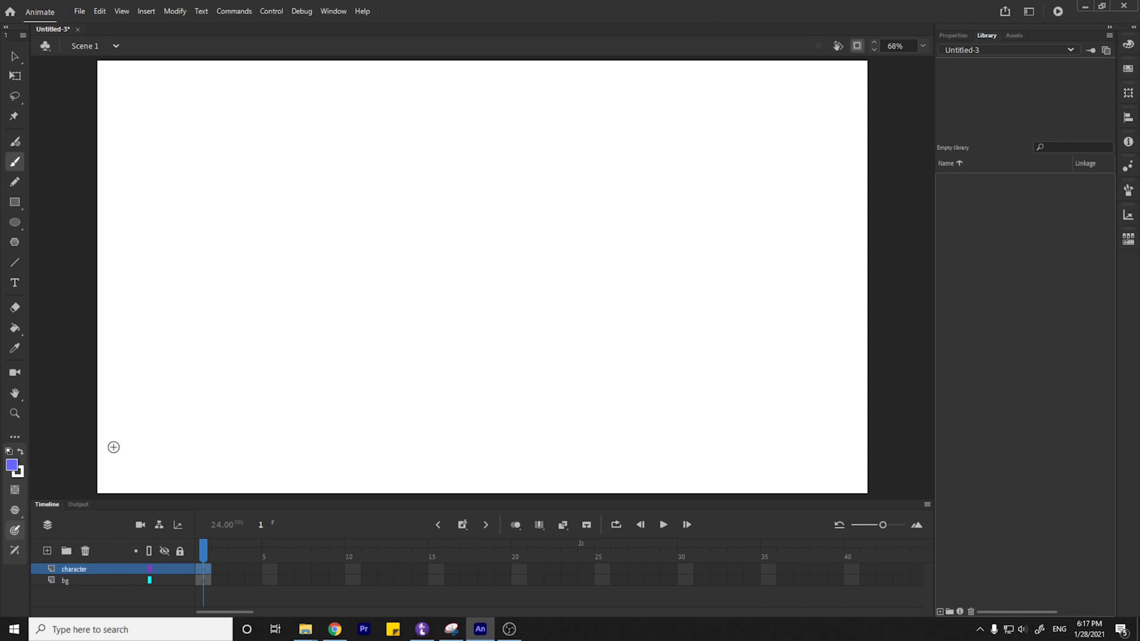
# Paint a looping blue-violet brush stroke on the bg layer and a long orange stroke across it on the character layer.
pyautogui.click(95, 581)
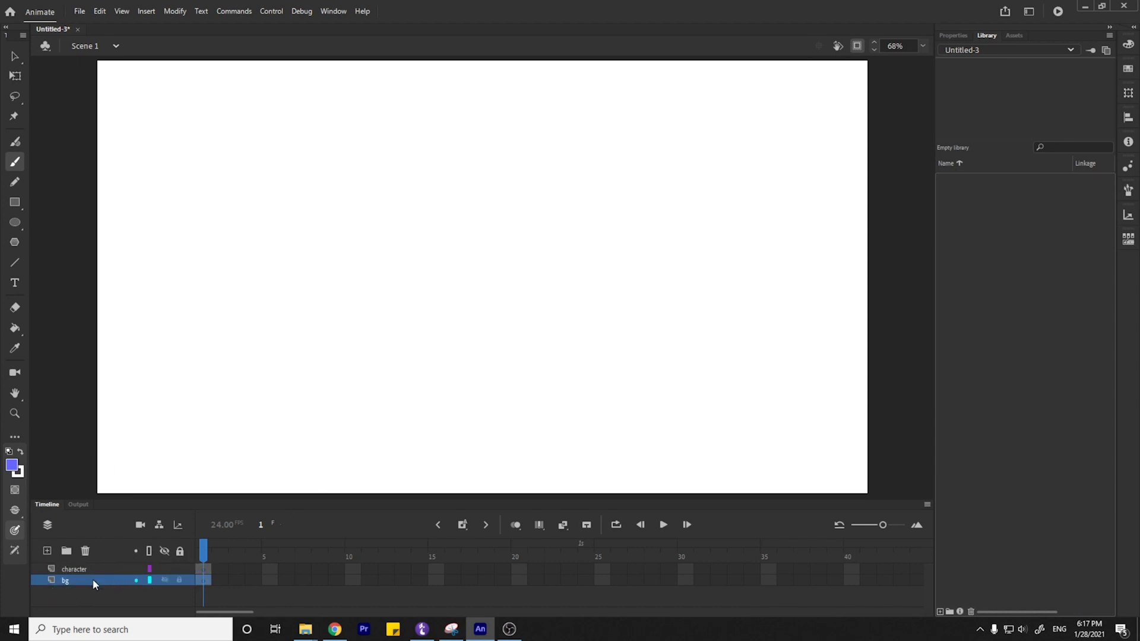
pyautogui.moveTo(365, 308)
pyautogui.mouseDown()
pyautogui.moveTo(473, 291)
pyautogui.moveTo(622, 322)
pyautogui.mouseUp()
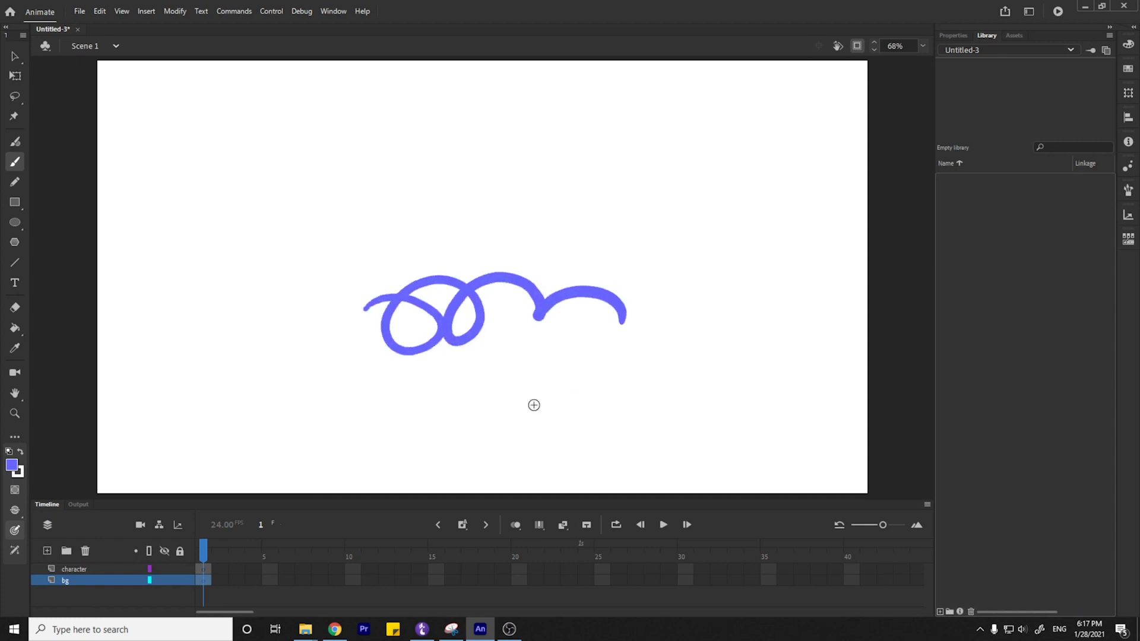
pyautogui.click(82, 572)
pyautogui.click(12, 464)
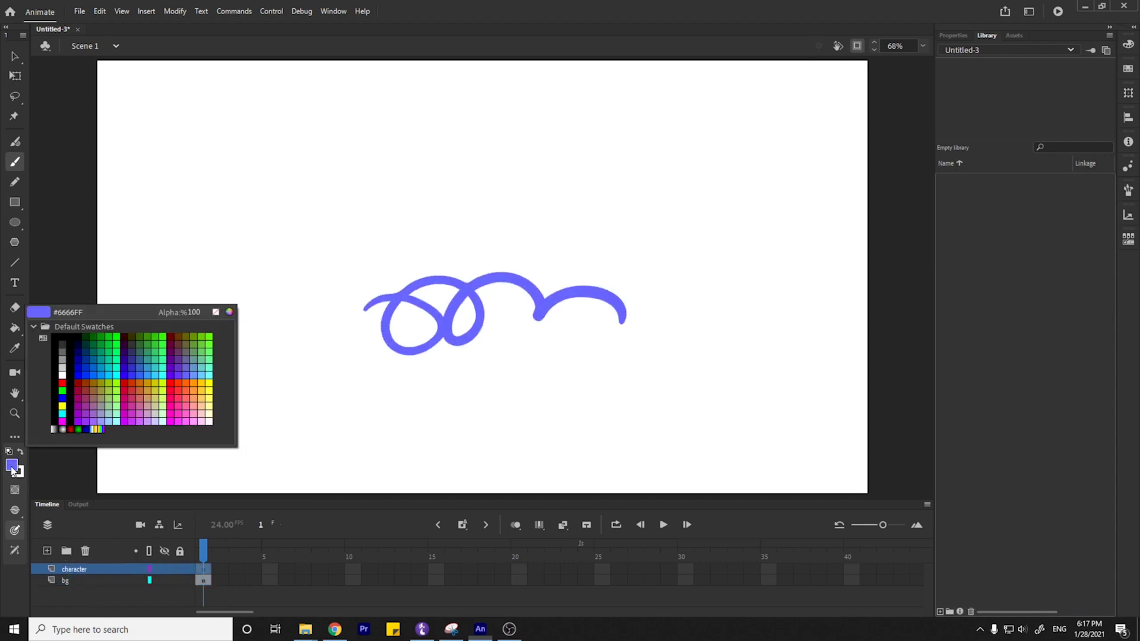
pyautogui.click(199, 387)
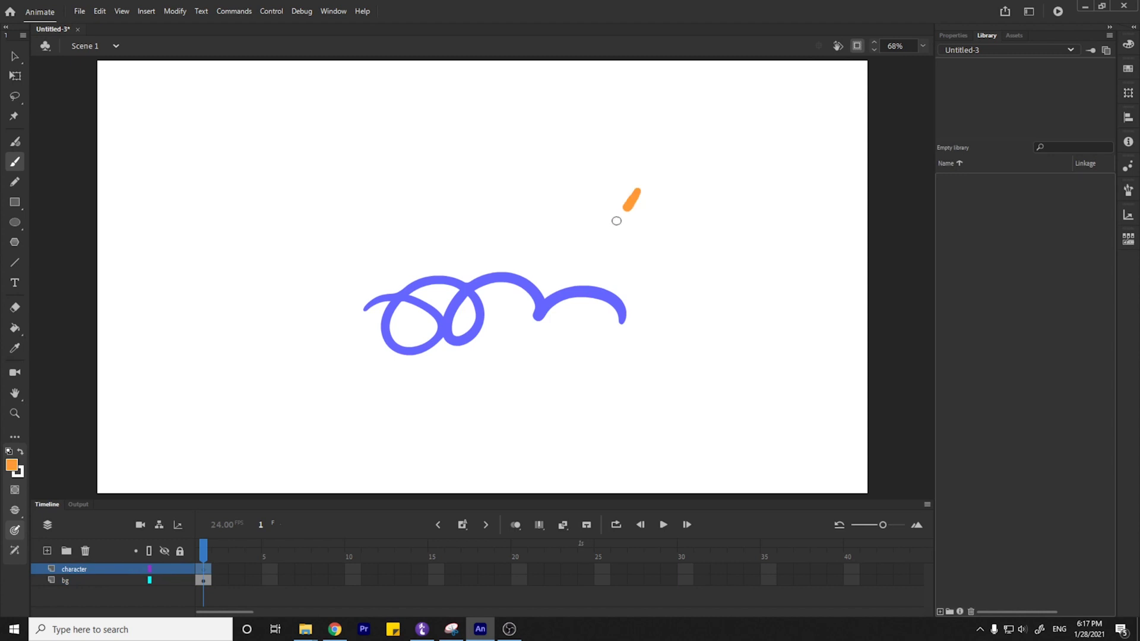
pyautogui.moveTo(638, 190); pyautogui.dragTo(191, 374)
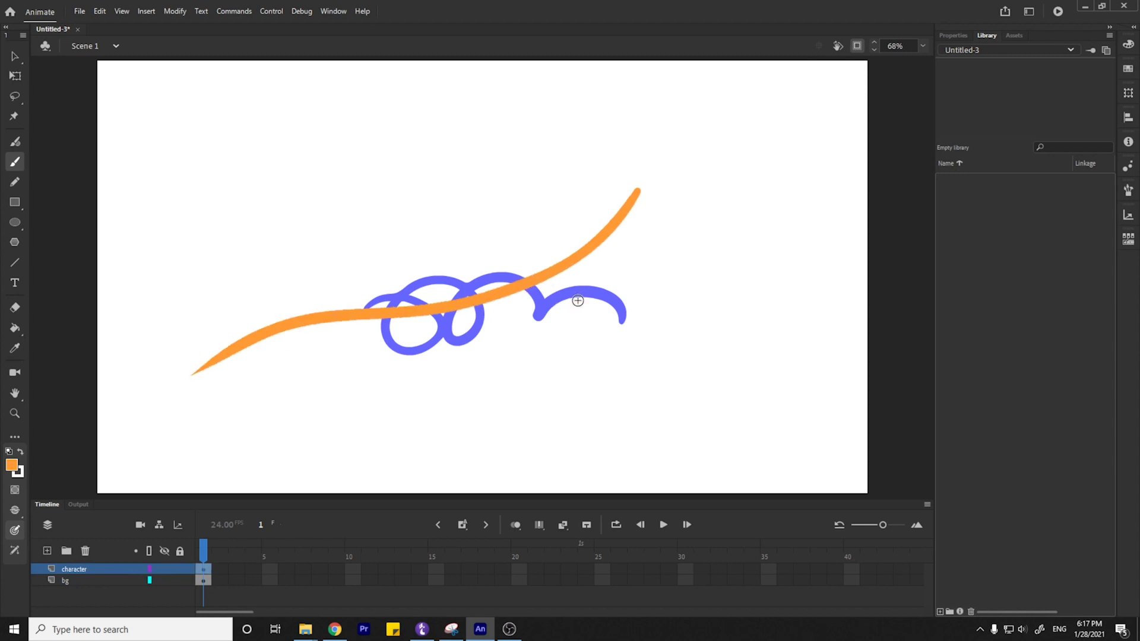
# Move the character layer below the bg layer and back above it to compare the stacking order.
pyautogui.moveTo(90, 571); pyautogui.dragTo(84, 586)
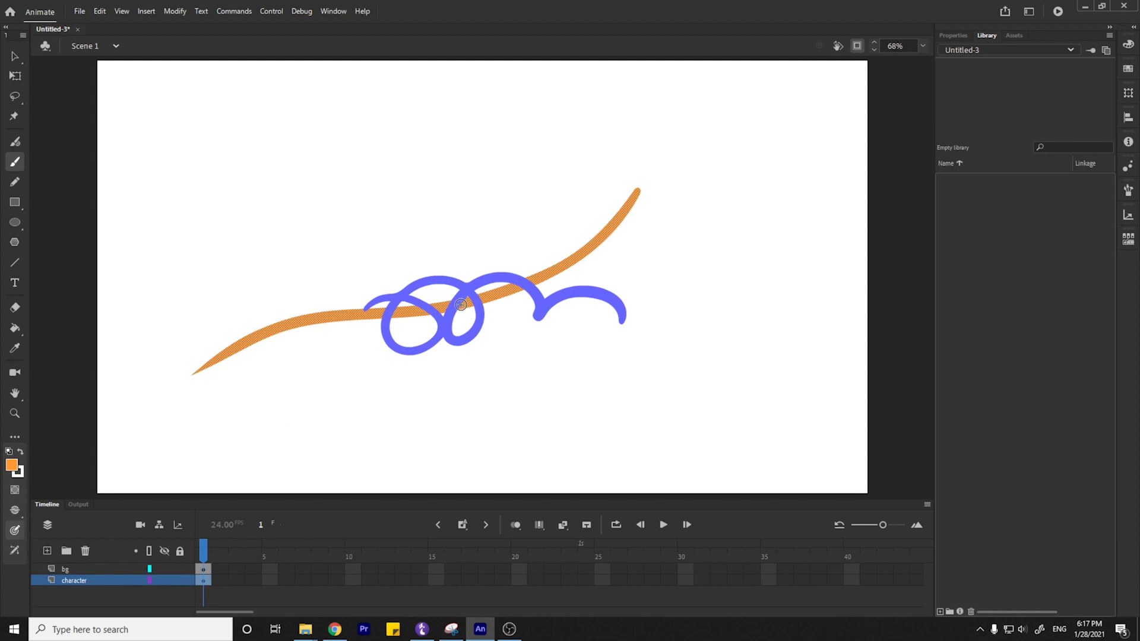
pyautogui.moveTo(104, 580); pyautogui.dragTo(98, 554)
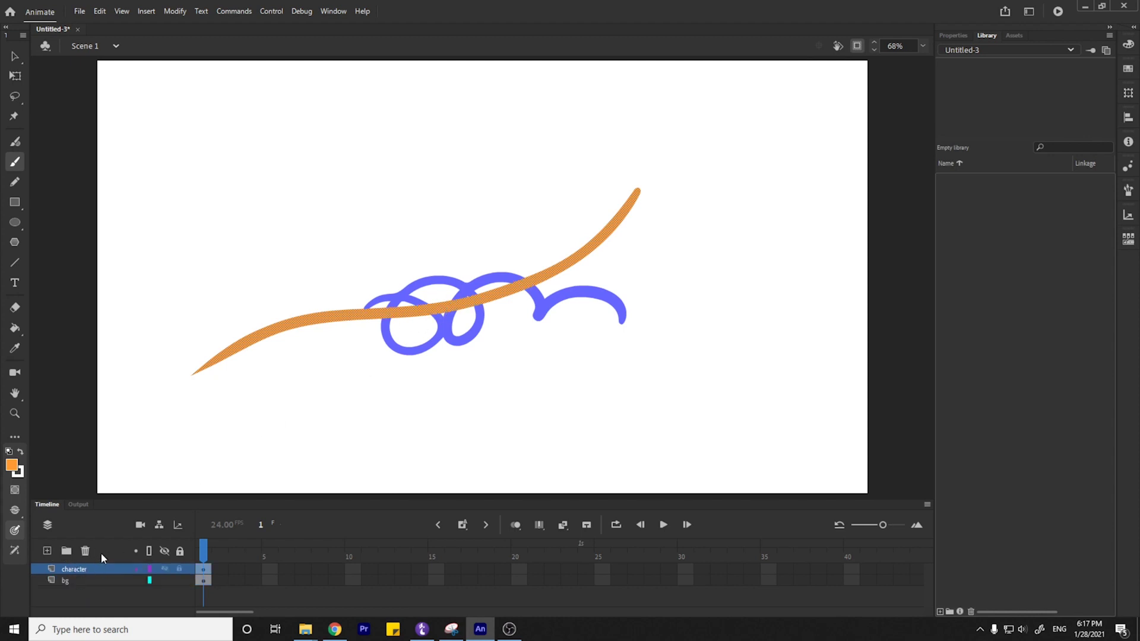
# Delete the character layer and erase the looping stroke on the bg layer.
pyautogui.click(18, 59)
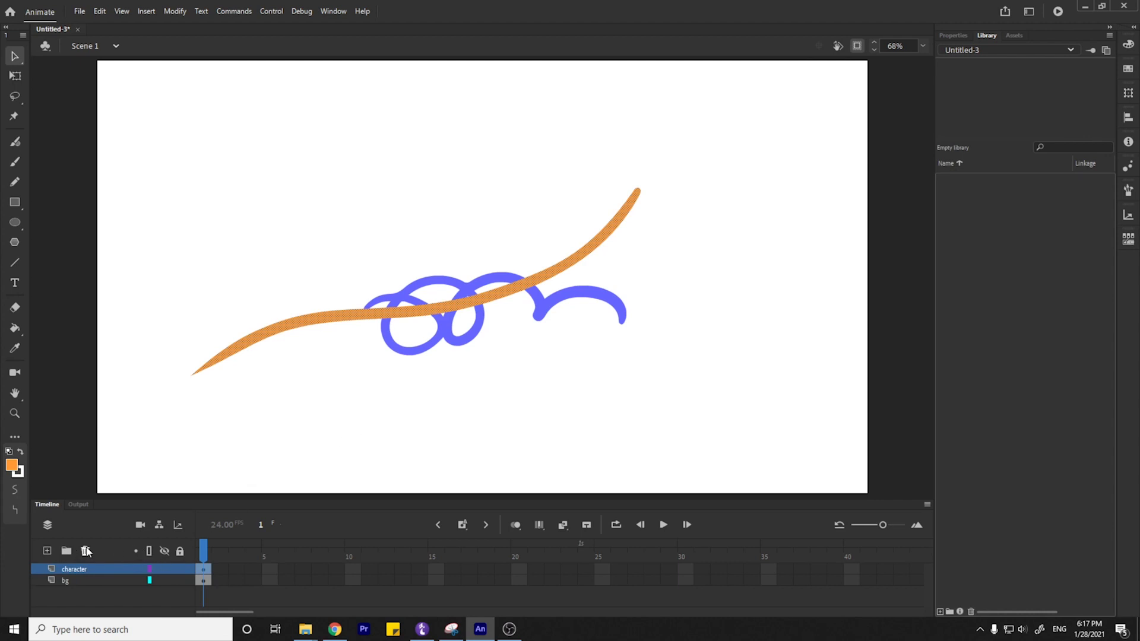
pyautogui.click(85, 551)
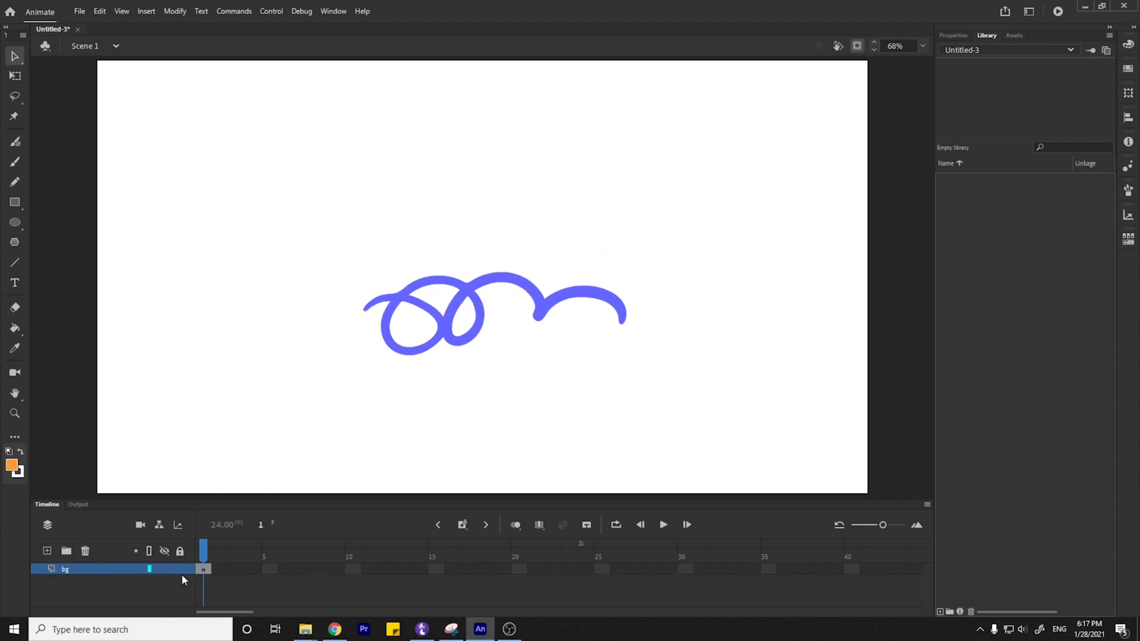
pyautogui.moveTo(297, 181)
pyautogui.mouseDown()
pyautogui.moveTo(676, 400)
pyautogui.moveTo(708, 408)
pyautogui.mouseUp()
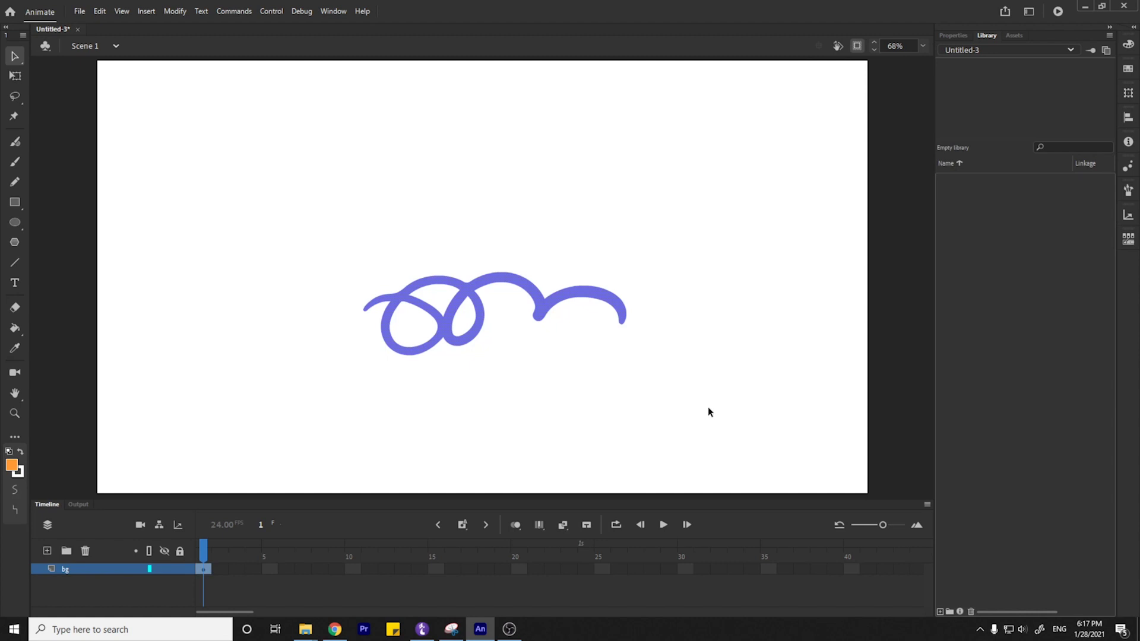
pyautogui.press('Delete')
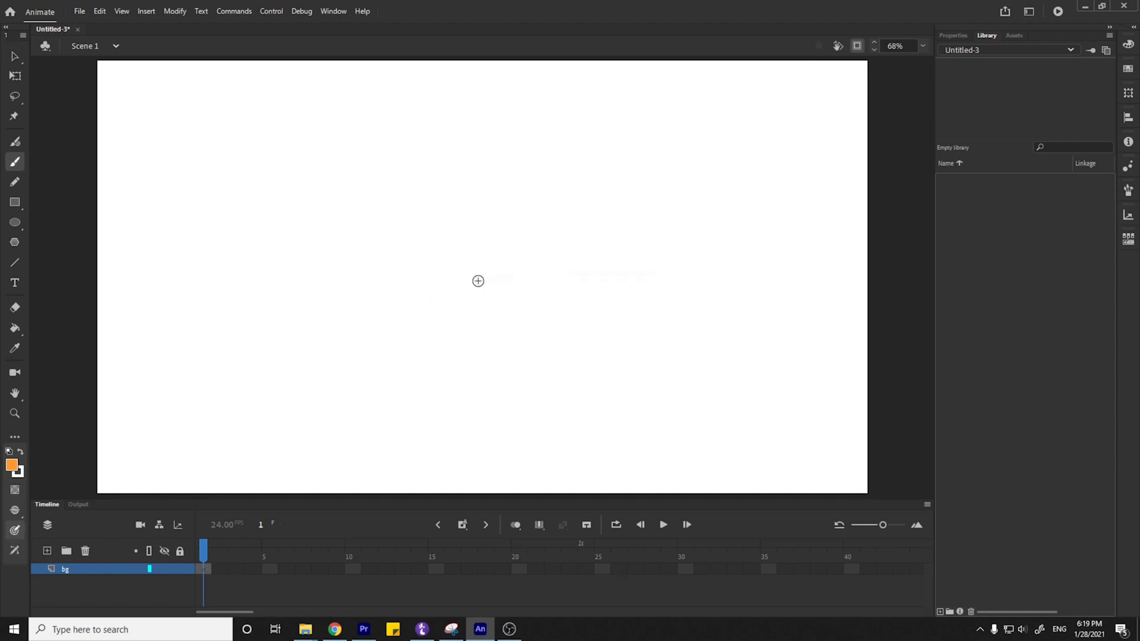
# Paint a wavy orange stroke mid-stage and handwrite "Key Frame" above it with a dark grey brush.
pyautogui.moveTo(431, 286); pyautogui.dragTo(640, 264)
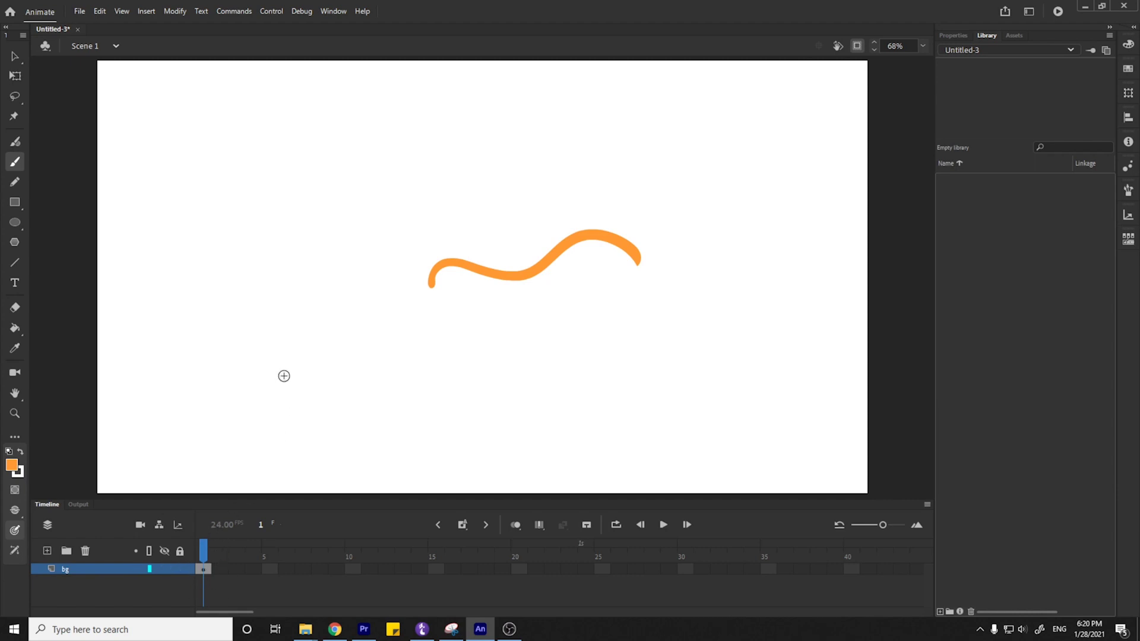
pyautogui.click(16, 467)
pyautogui.click(71, 337)
pyautogui.moveTo(191, 153); pyautogui.dragTo(193, 188)
pyautogui.moveTo(207, 155)
pyautogui.mouseDown()
pyautogui.moveTo(220, 181)
pyautogui.moveTo(254, 174)
pyautogui.mouseUp()
pyautogui.moveTo(266, 151); pyautogui.dragTo(272, 184)
pyautogui.moveTo(333, 131); pyautogui.dragTo(315, 169)
pyautogui.moveTo(307, 150); pyautogui.dragTo(332, 149)
pyautogui.moveTo(345, 167); pyautogui.dragTo(358, 149)
pyautogui.moveTo(383, 147)
pyautogui.mouseDown()
pyautogui.moveTo(392, 164)
pyautogui.moveTo(472, 149)
pyautogui.mouseUp()
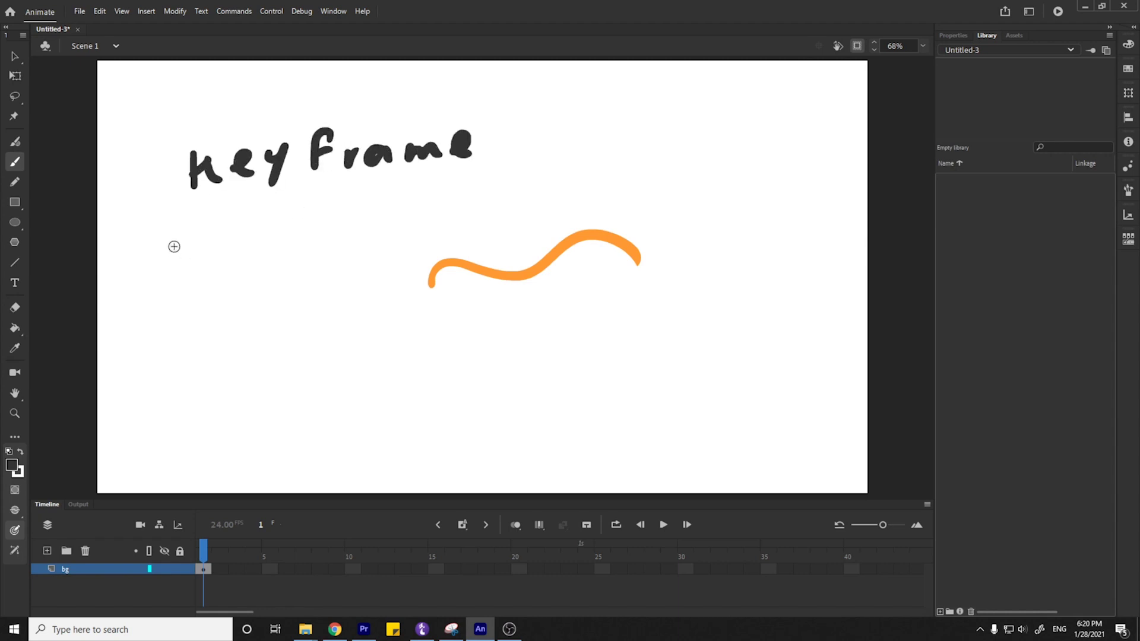
# Handwrite "Frame" under "Key Frame", drawing a box with a dot beside "Key Frame" and an empty box beside "Frame".
pyautogui.moveTo(172, 237); pyautogui.dragTo(193, 235)
pyautogui.moveTo(176, 238); pyautogui.dragTo(173, 272)
pyautogui.moveTo(178, 256); pyautogui.dragTo(218, 254)
pyautogui.moveTo(251, 254); pyautogui.dragTo(272, 250)
pyautogui.moveTo(284, 256)
pyautogui.mouseDown()
pyautogui.moveTo(355, 230)
pyautogui.moveTo(359, 248)
pyautogui.mouseUp()
pyautogui.moveTo(509, 89)
pyautogui.mouseDown()
pyautogui.moveTo(547, 91)
pyautogui.moveTo(554, 155)
pyautogui.moveTo(506, 123)
pyautogui.moveTo(515, 88)
pyautogui.moveTo(528, 127)
pyautogui.mouseUp()
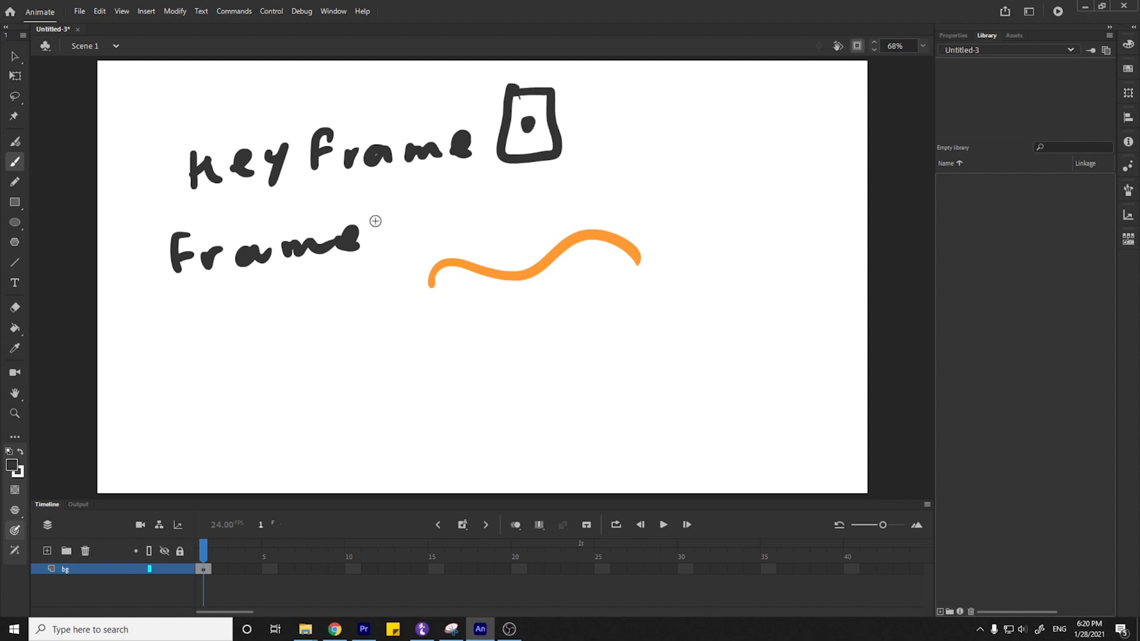
pyautogui.moveTo(394, 211)
pyautogui.mouseDown()
pyautogui.moveTo(426, 245)
pyautogui.moveTo(409, 271)
pyautogui.moveTo(403, 209)
pyautogui.mouseUp()
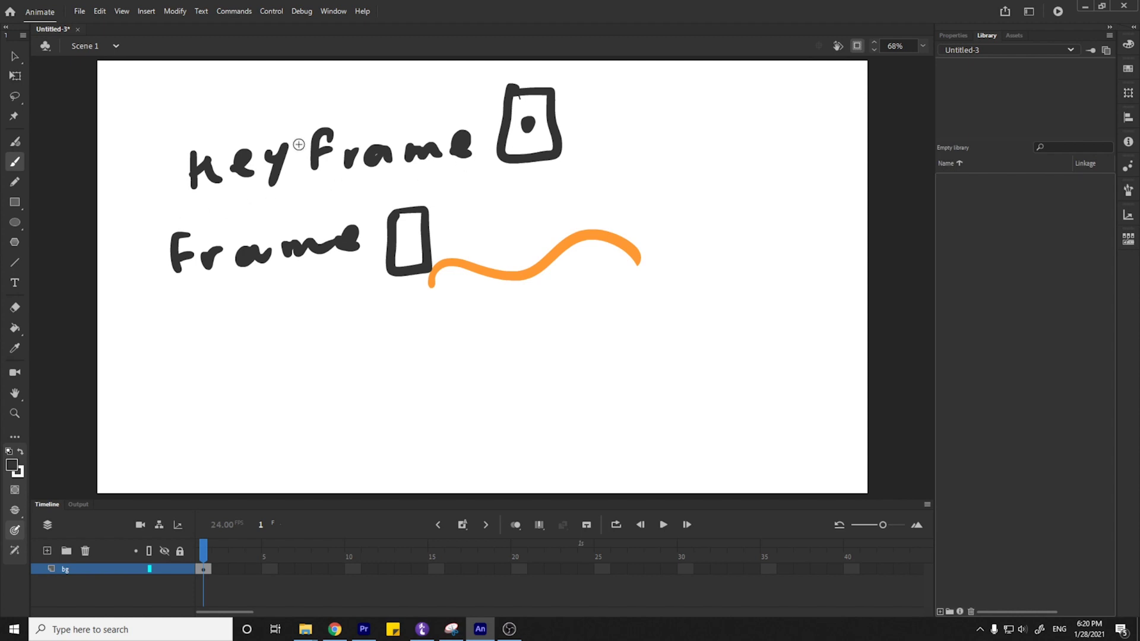
# Sketch a long horizontal timeline strip divided into five cells below the handwritten words.
pyautogui.moveTo(247, 387); pyautogui.dragTo(517, 363)
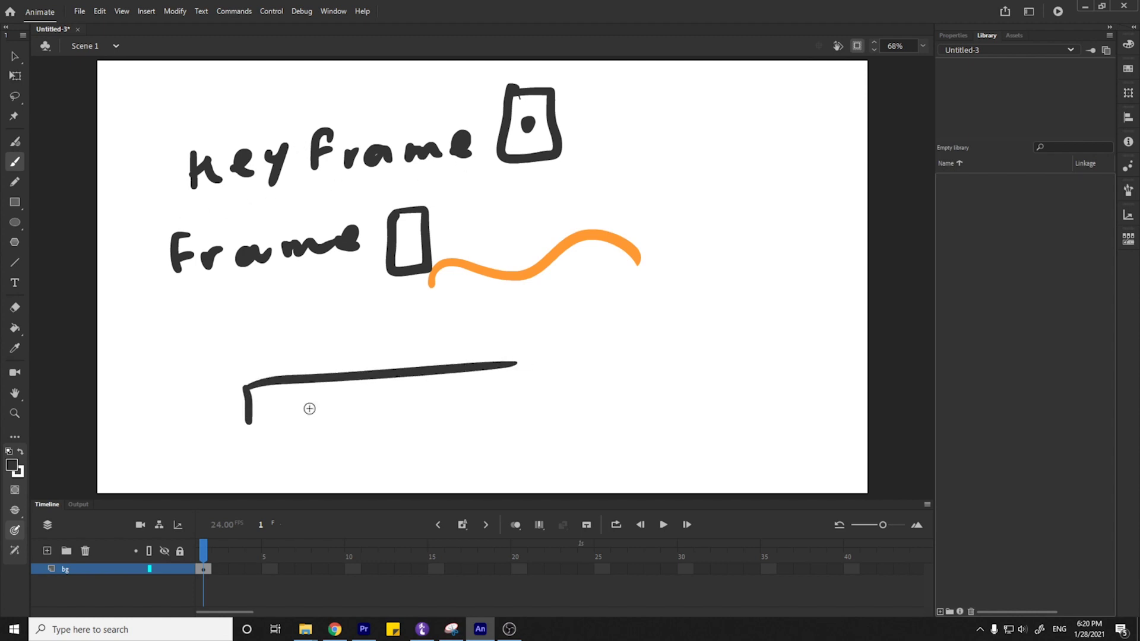
pyautogui.moveTo(248, 419)
pyautogui.mouseDown()
pyautogui.moveTo(390, 415)
pyautogui.moveTo(516, 392)
pyautogui.moveTo(460, 404)
pyautogui.mouseUp()
pyautogui.moveTo(401, 378); pyautogui.dragTo(398, 408)
pyautogui.moveTo(336, 381); pyautogui.dragTo(334, 413)
pyautogui.moveTo(303, 377); pyautogui.dragTo(301, 425)
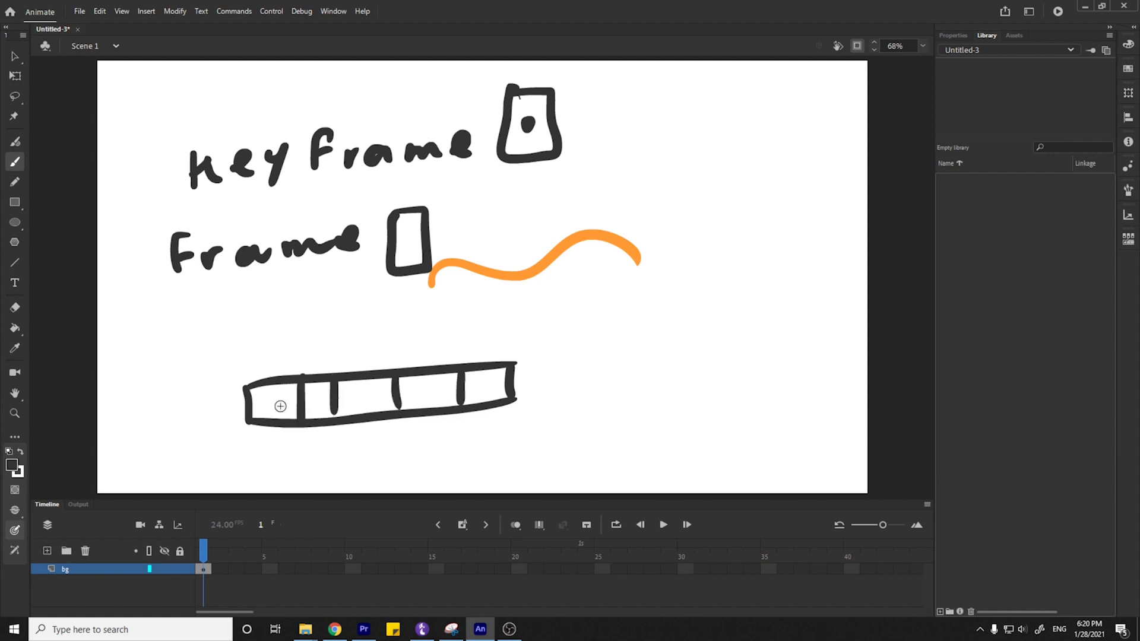
# Mark the strip's first and fourth cells with keyframe dots, and draw a brace and a squiggle above each frame span.
pyautogui.click(272, 403)
pyautogui.click(428, 389)
pyautogui.moveTo(242, 377)
pyautogui.mouseDown()
pyautogui.moveTo(309, 351)
pyautogui.moveTo(320, 363)
pyautogui.moveTo(387, 360)
pyautogui.moveTo(395, 412)
pyautogui.moveTo(380, 408)
pyautogui.moveTo(401, 395)
pyautogui.moveTo(406, 359)
pyautogui.moveTo(451, 345)
pyautogui.moveTo(515, 363)
pyautogui.mouseUp()
pyautogui.moveTo(468, 404); pyautogui.dragTo(478, 398)
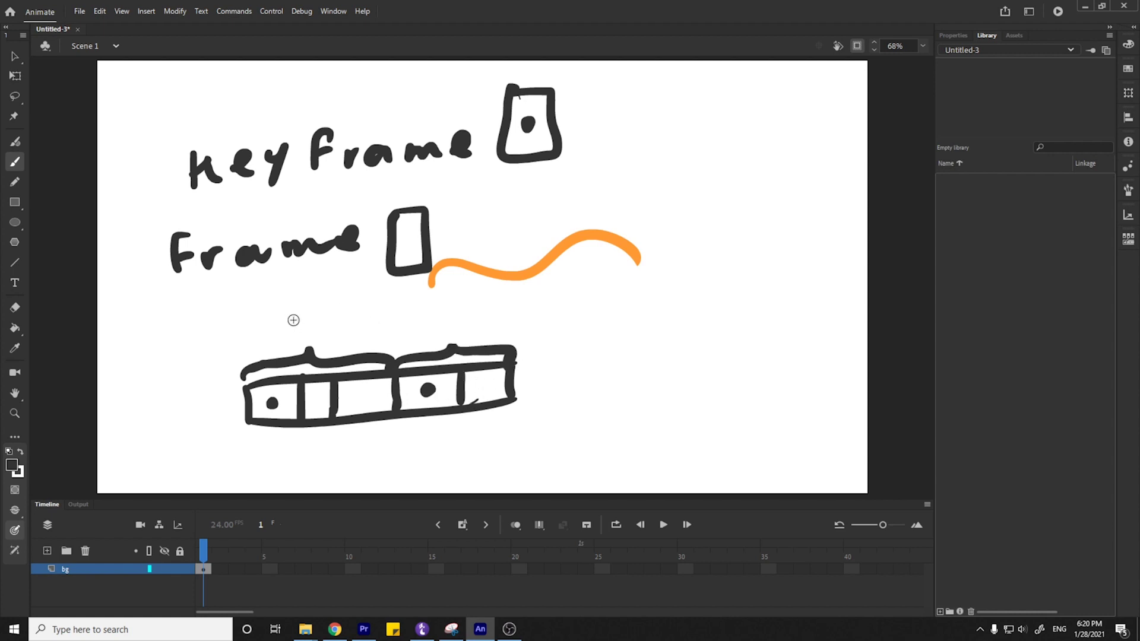
pyautogui.moveTo(282, 329); pyautogui.dragTo(351, 318)
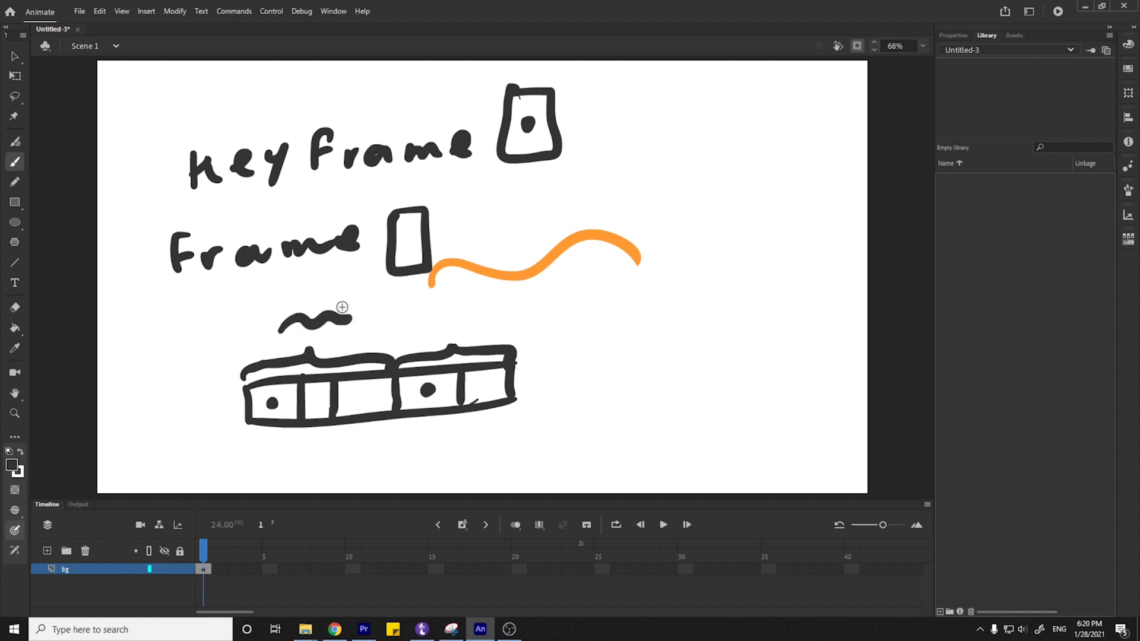
pyautogui.moveTo(423, 329)
pyautogui.mouseDown()
pyautogui.moveTo(441, 312)
pyautogui.moveTo(502, 298)
pyautogui.mouseUp()
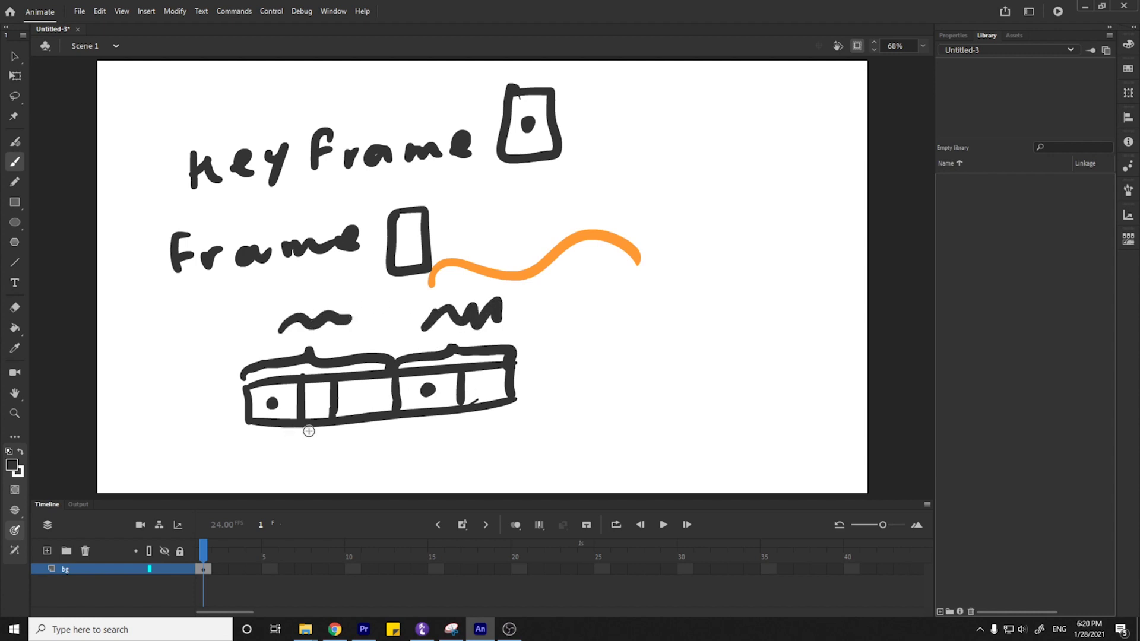
# Delete the timeline sketch and all the remaining handwriting and strokes from the stage.
pyautogui.press('v')
pyautogui.moveTo(196, 467); pyautogui.dragTo(563, 292)
pyautogui.press('Delete')
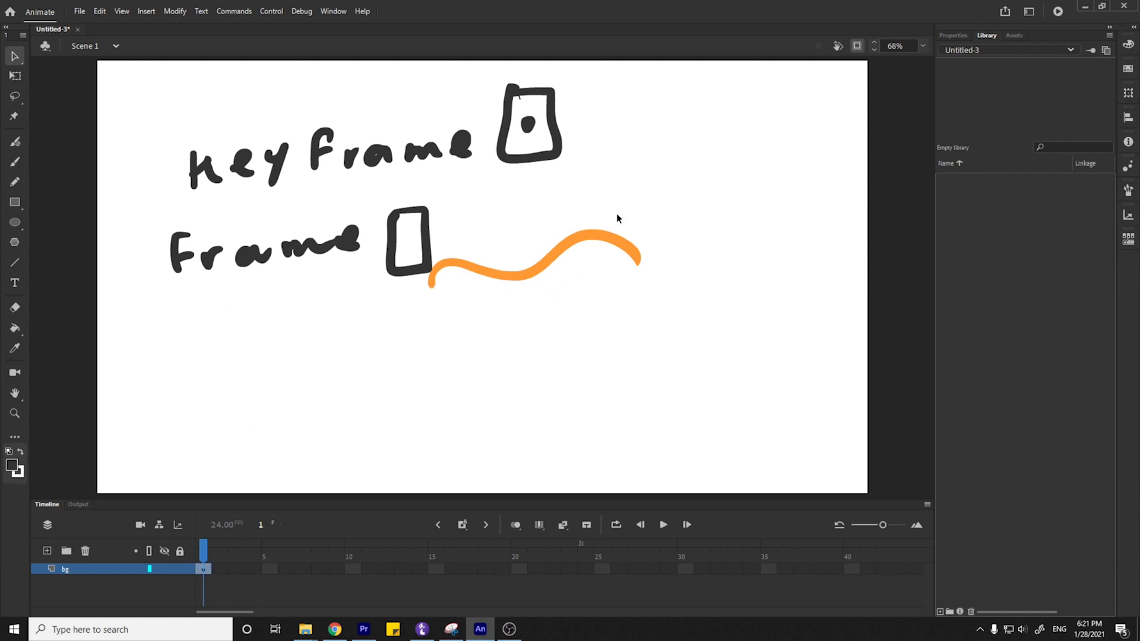
pyautogui.moveTo(762, 74); pyautogui.dragTo(133, 388)
pyautogui.press('Delete')
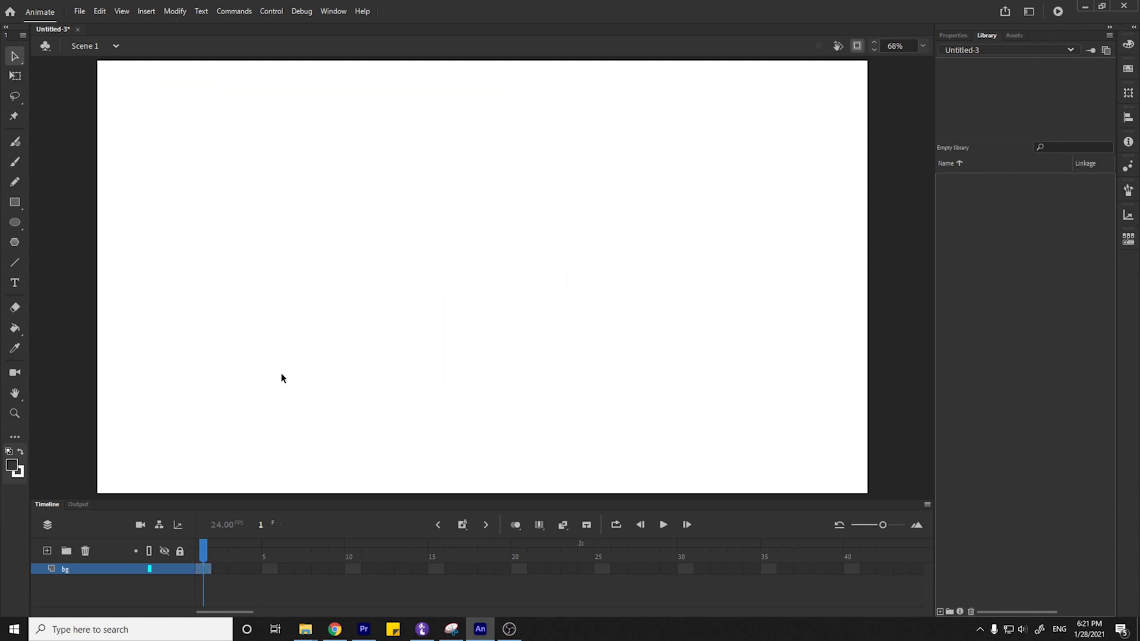
# Draw a simple dark grey character with the brush on the bg layer: head with two eyes, body, legs and arms.
pyautogui.press('b')
pyautogui.moveTo(401, 221)
pyautogui.mouseDown()
pyautogui.moveTo(425, 224)
pyautogui.moveTo(403, 218)
pyautogui.moveTo(398, 272)
pyautogui.moveTo(418, 274)
pyautogui.mouseUp()
pyautogui.moveTo(385, 320); pyautogui.dragTo(383, 379)
pyautogui.moveTo(415, 322)
pyautogui.mouseDown()
pyautogui.moveTo(387, 392)
pyautogui.moveTo(391, 448)
pyautogui.mouseUp()
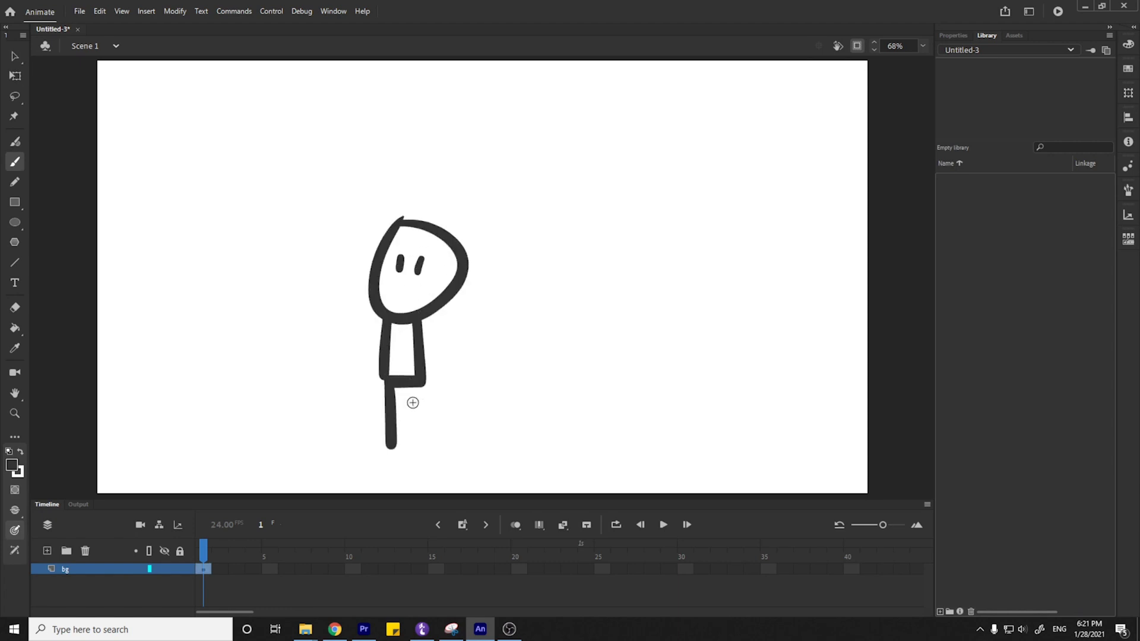
pyautogui.moveTo(414, 388); pyautogui.dragTo(414, 439)
pyautogui.moveTo(380, 324); pyautogui.dragTo(371, 392)
pyautogui.moveTo(424, 320); pyautogui.dragTo(438, 399)
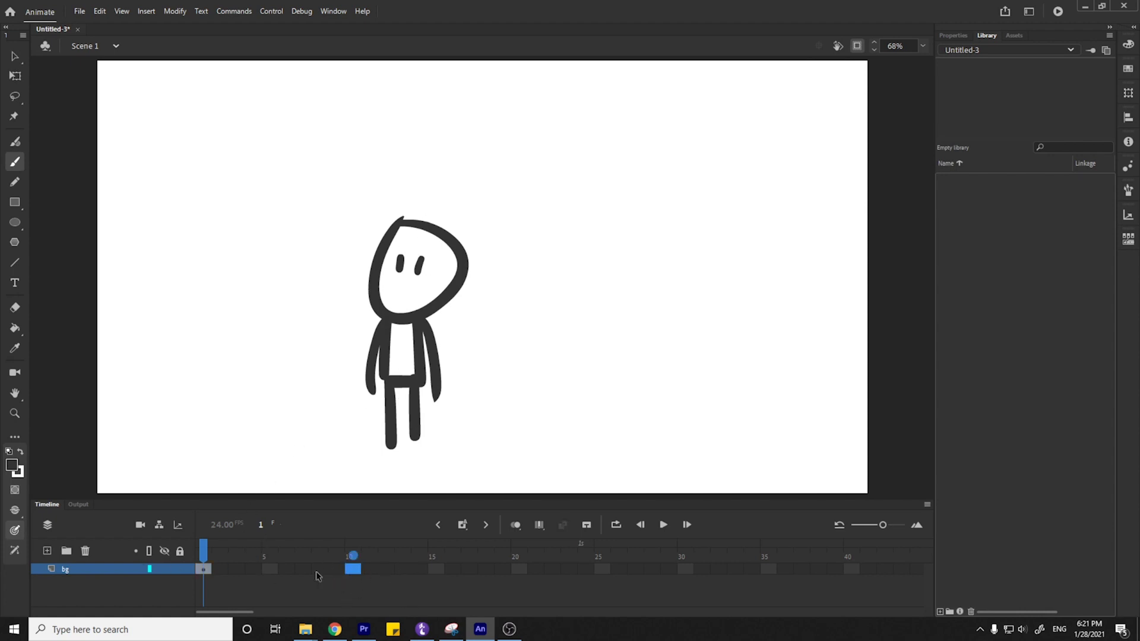
# Insert a frame at frame 10 of the bg layer to extend the character drawing.
pyautogui.rightClick(354, 568)
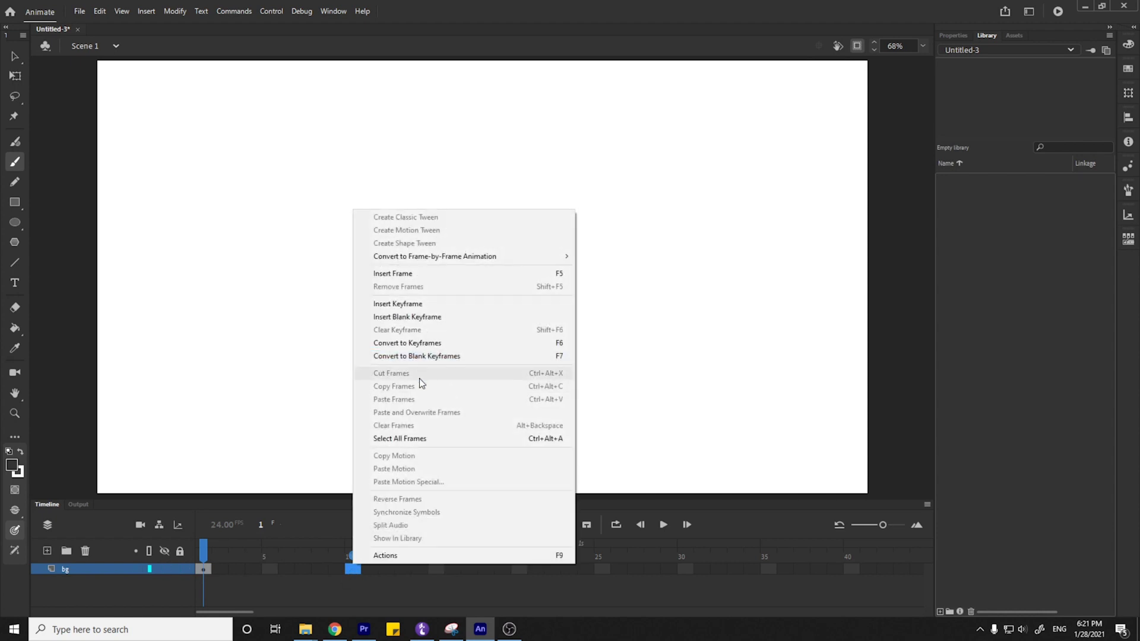
pyautogui.click(417, 273)
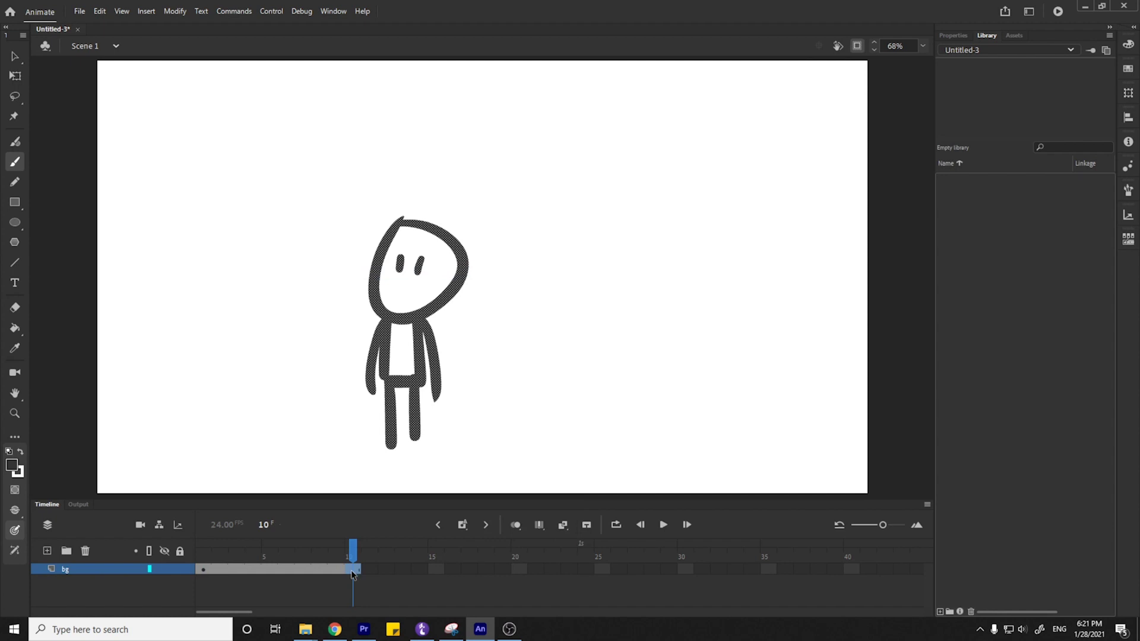
# Undo the frame insertion, insert a frame at frame 10 of the bg layer again, and scrub to it.
pyautogui.hotkey('ctrl', 'z')
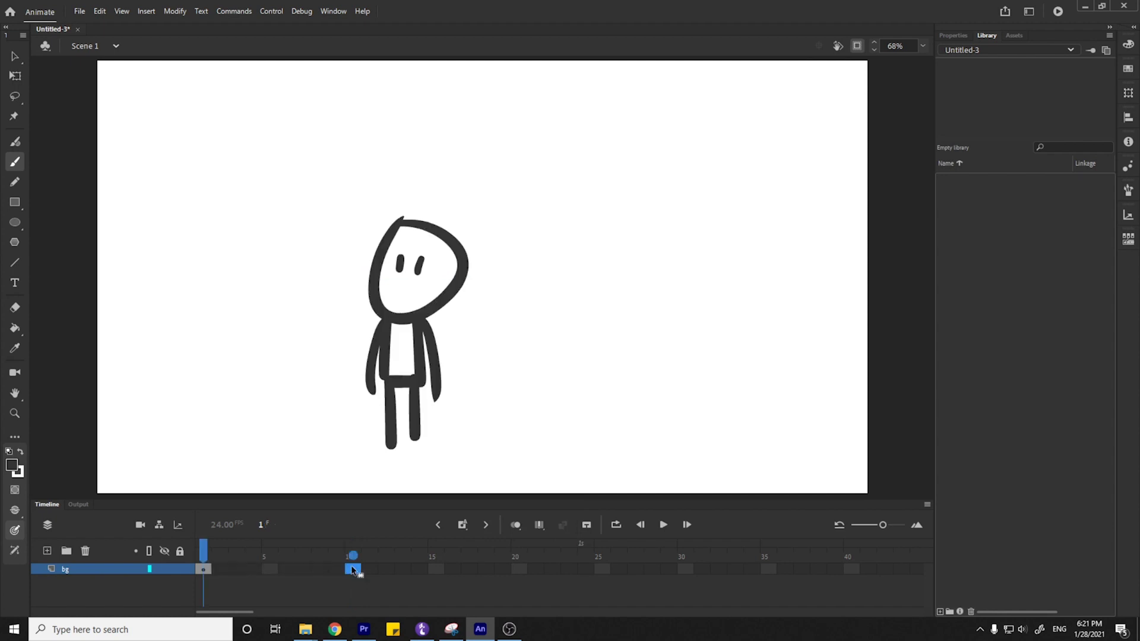
pyautogui.press('F5')
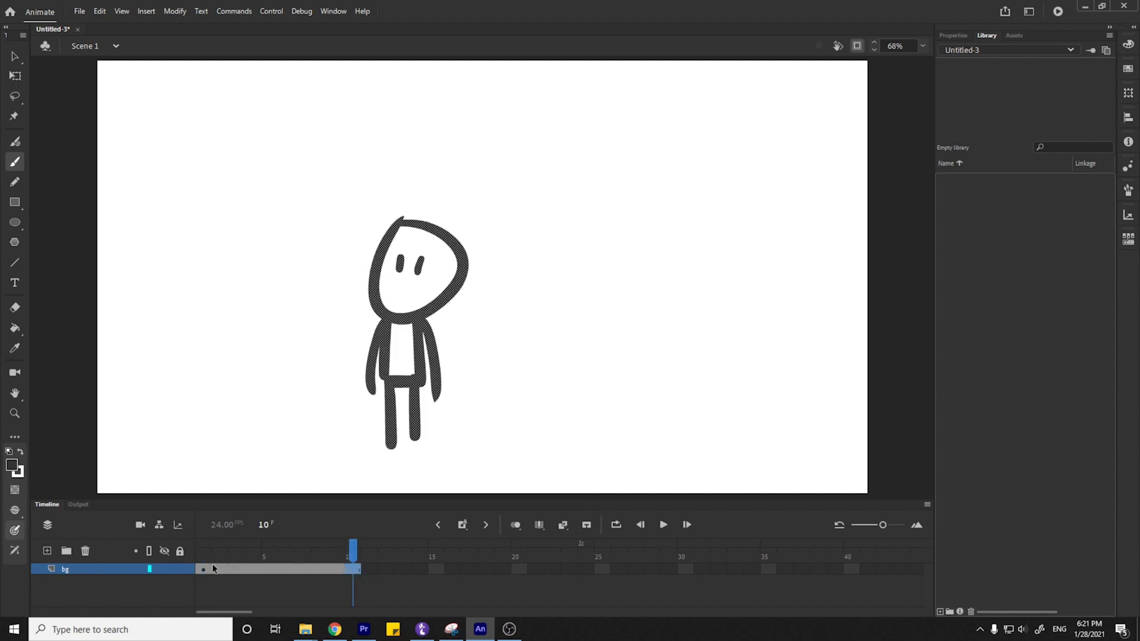
pyautogui.moveTo(336, 548)
pyautogui.mouseDown()
pyautogui.moveTo(252, 547)
pyautogui.moveTo(320, 561)
pyautogui.moveTo(166, 561)
pyautogui.moveTo(353, 561)
pyautogui.mouseUp()
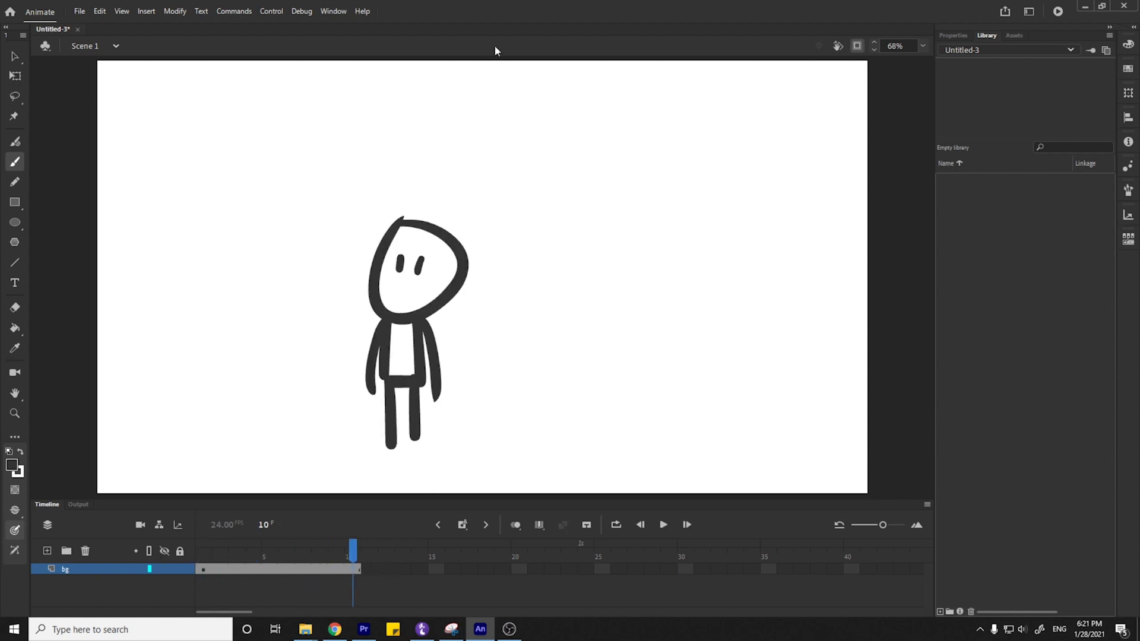
# Try a lightning bolt above the character's head at frame 10, and undo back to the single-frame drawing.
pyautogui.moveTo(449, 60)
pyautogui.mouseDown()
pyautogui.moveTo(384, 130)
pyautogui.moveTo(426, 131)
pyautogui.moveTo(383, 186)
pyautogui.mouseUp()
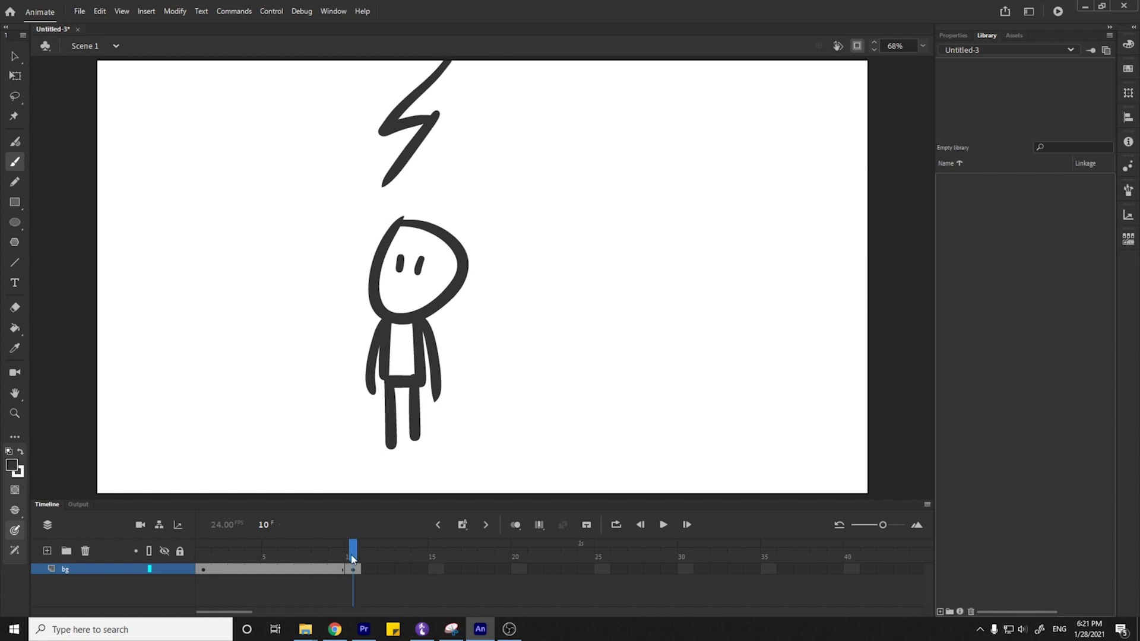
pyautogui.hotkey('ctrl', 'z')
pyautogui.hotkey('ctrl', 'z')
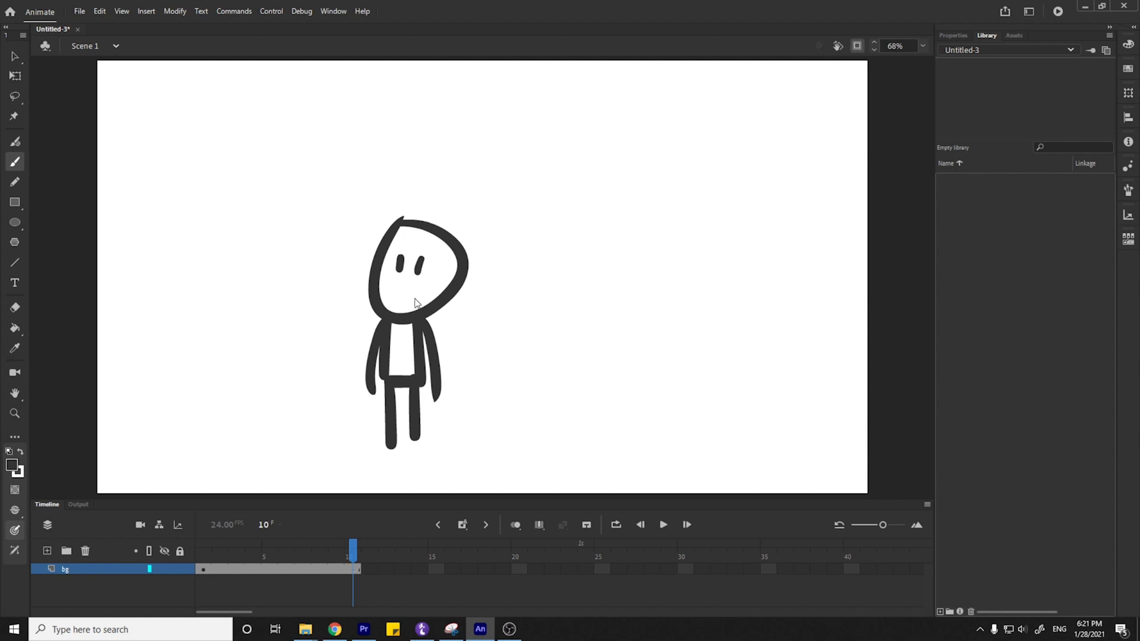
pyautogui.press('v')
pyautogui.hotkey('ctrl', 'z')
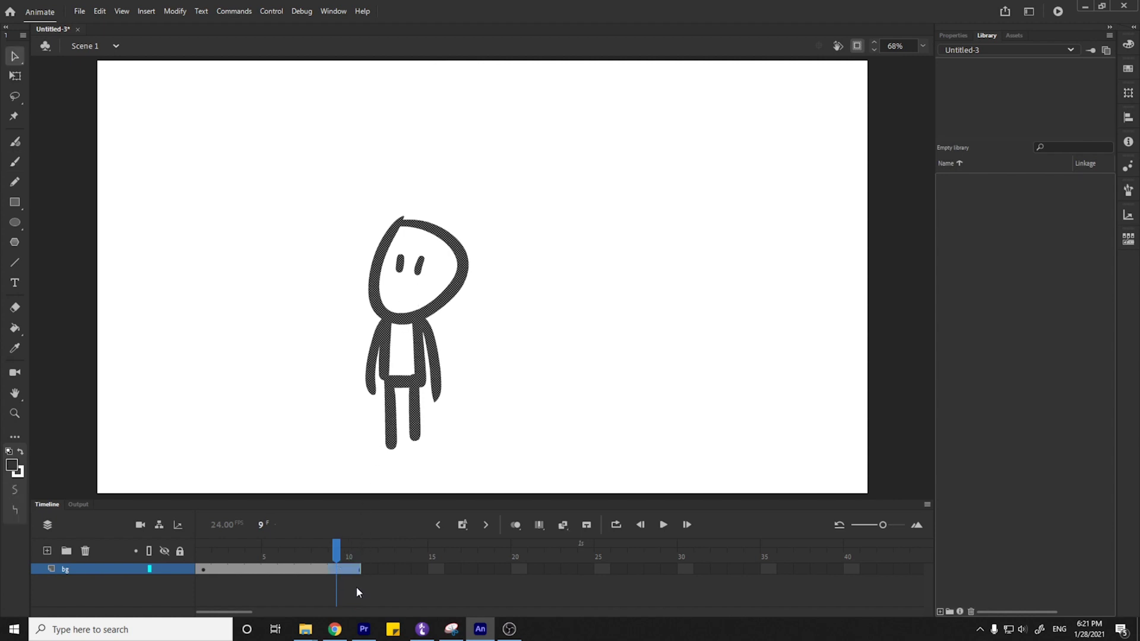
pyautogui.hotkey('ctrl', 'z')
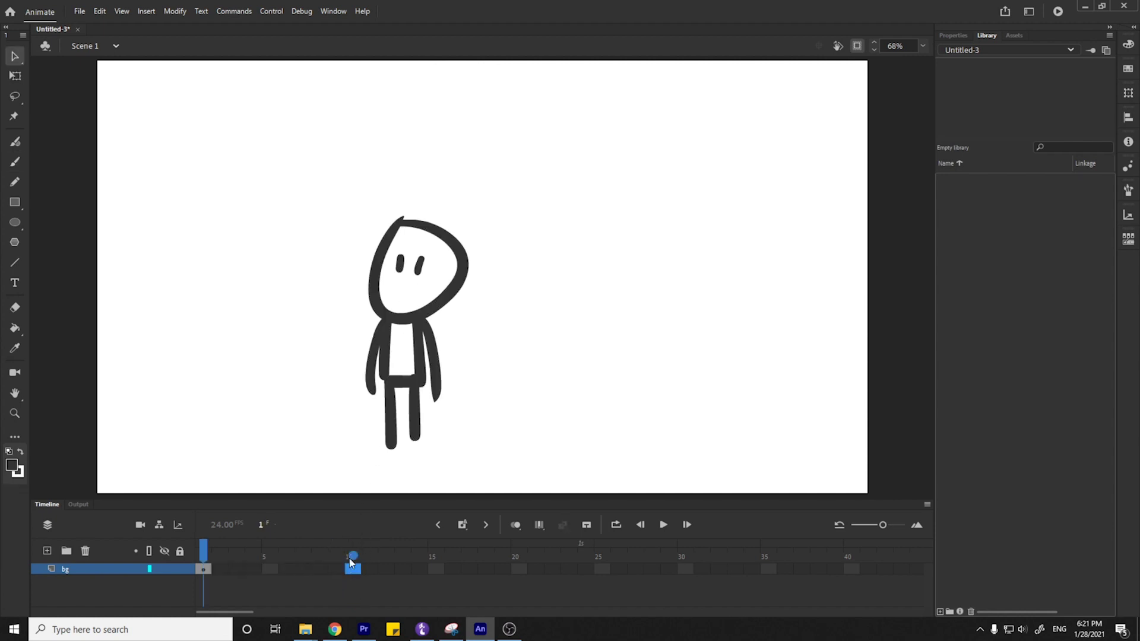
# Insert a keyframe at frame 10 of the bg layer and brush a lightning bolt above the character's head on it.
pyautogui.rightClick(355, 567)
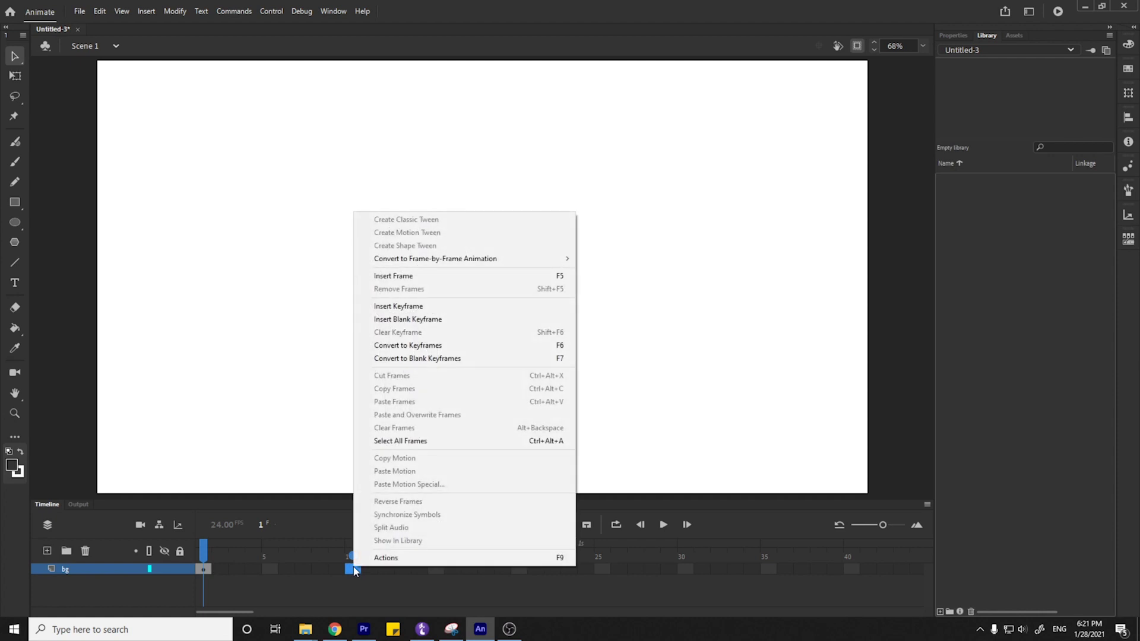
pyautogui.click(455, 307)
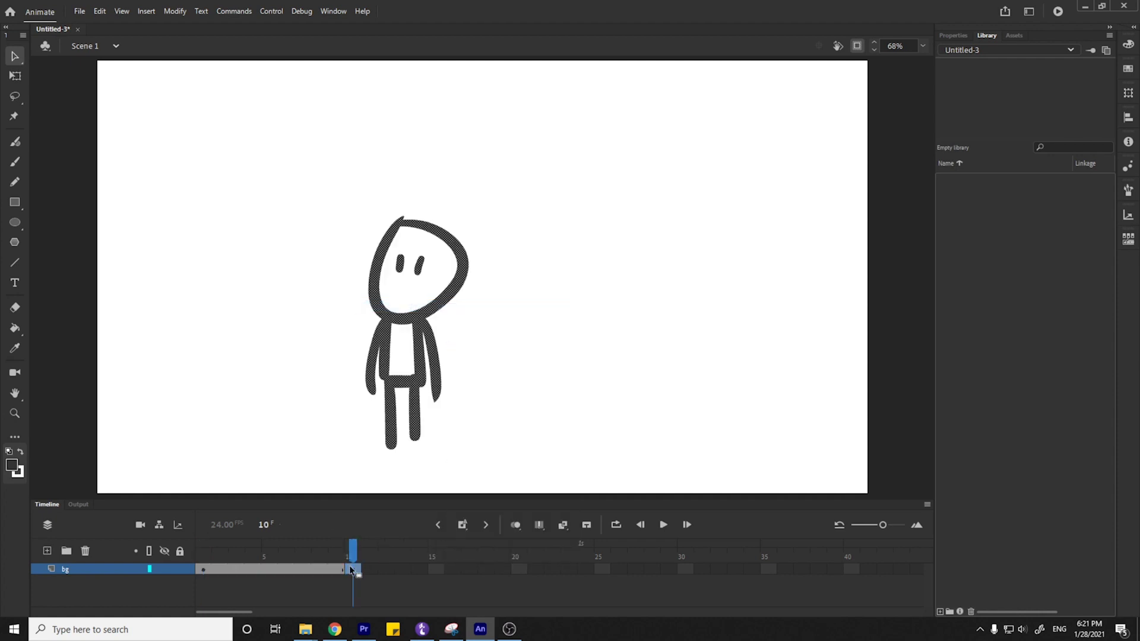
pyautogui.click(512, 405)
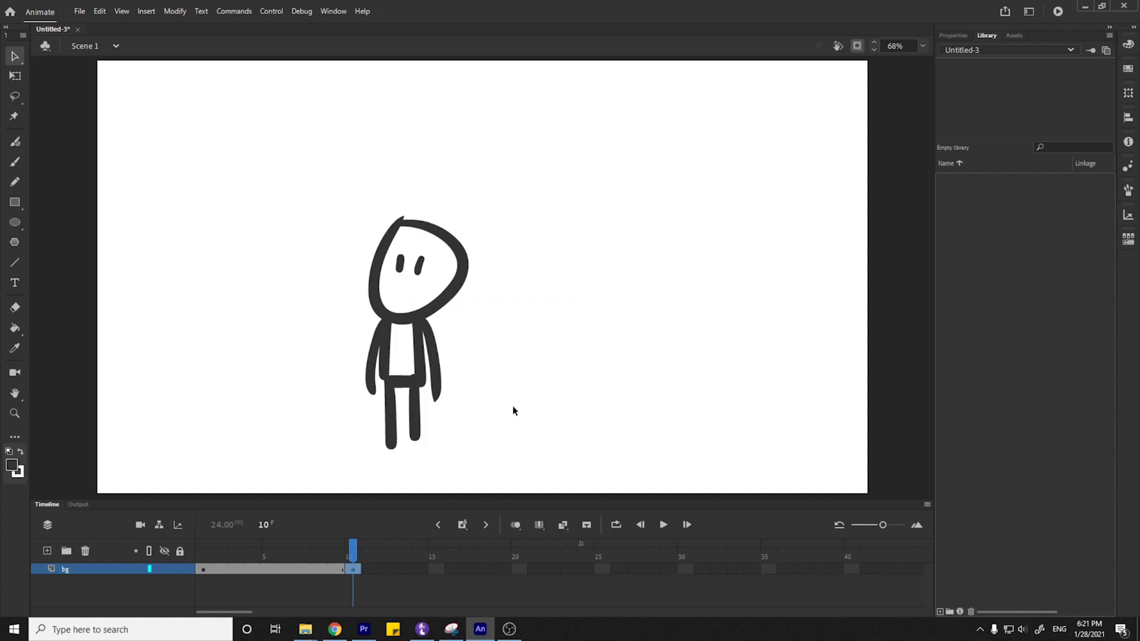
pyautogui.press('b')
pyautogui.moveTo(437, 80)
pyautogui.mouseDown()
pyautogui.moveTo(445, 120)
pyautogui.moveTo(379, 174)
pyautogui.mouseUp()
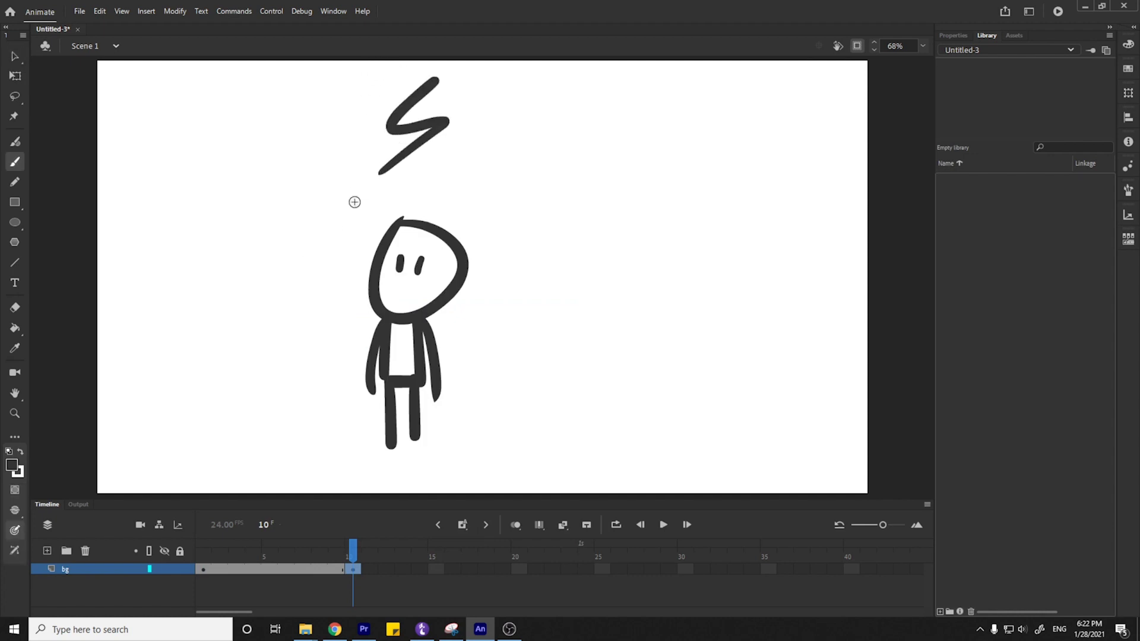
pyautogui.moveTo(353, 551)
pyautogui.mouseDown()
pyautogui.moveTo(182, 545)
pyautogui.moveTo(364, 559)
pyautogui.mouseUp()
pyautogui.press(',')
pyautogui.press('.')
# Clear the keyframe at frame 10 of the bg layer.
pyautogui.rightClick(355, 568)
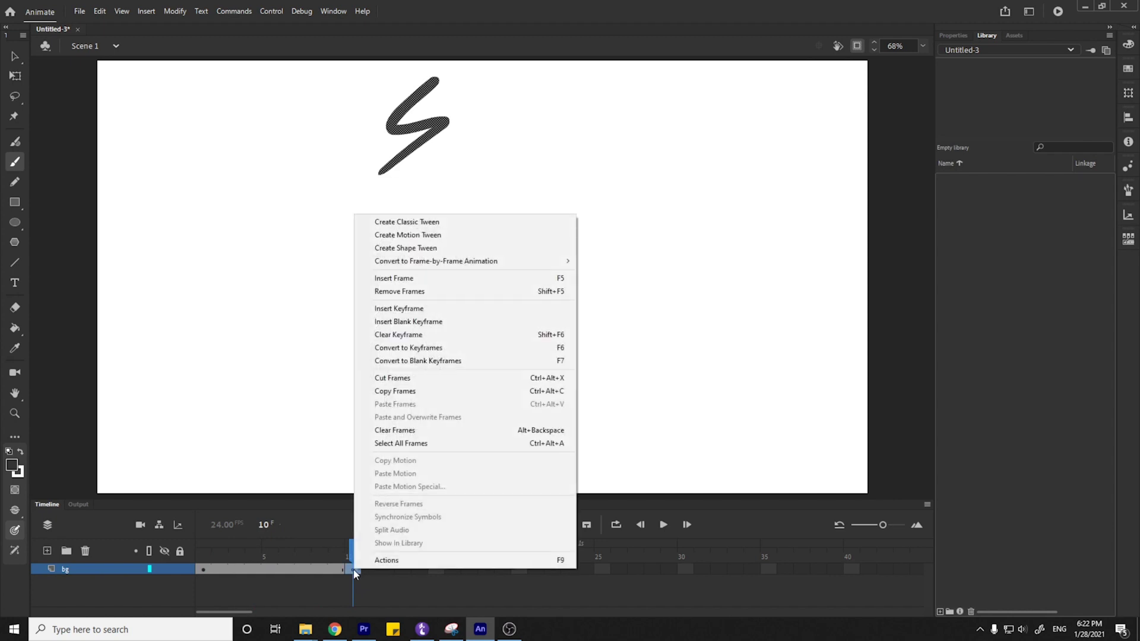
pyautogui.click(379, 336)
pyautogui.press('Return')
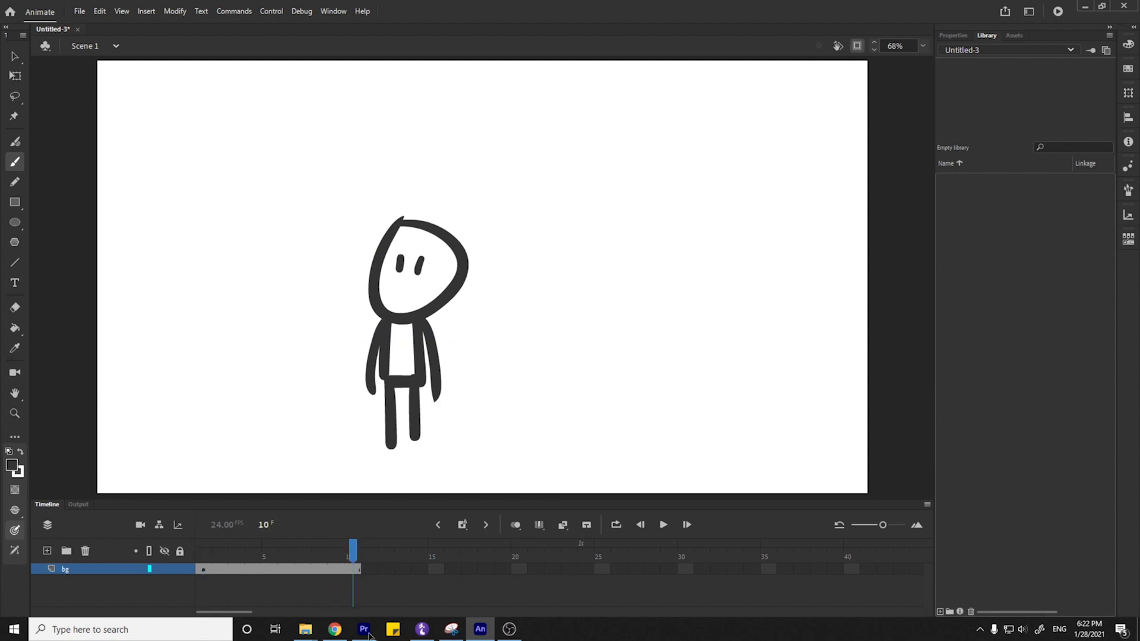
# Remove frames 1 to 10, including the character drawing, from the bg layer.
pyautogui.press('v')
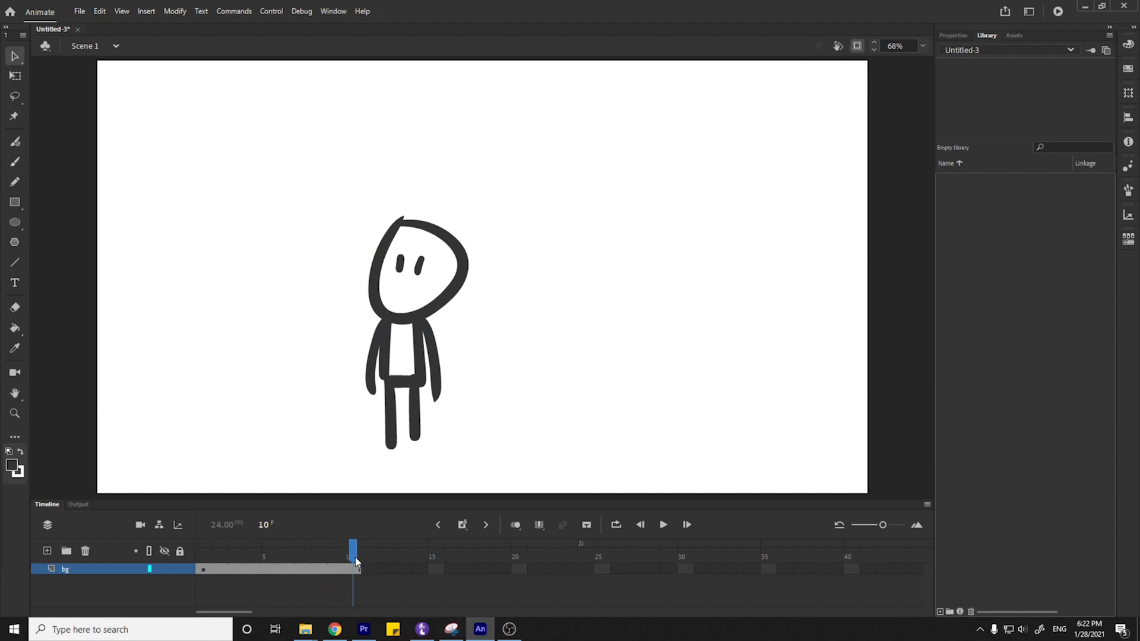
pyautogui.moveTo(358, 576); pyautogui.dragTo(209, 573)
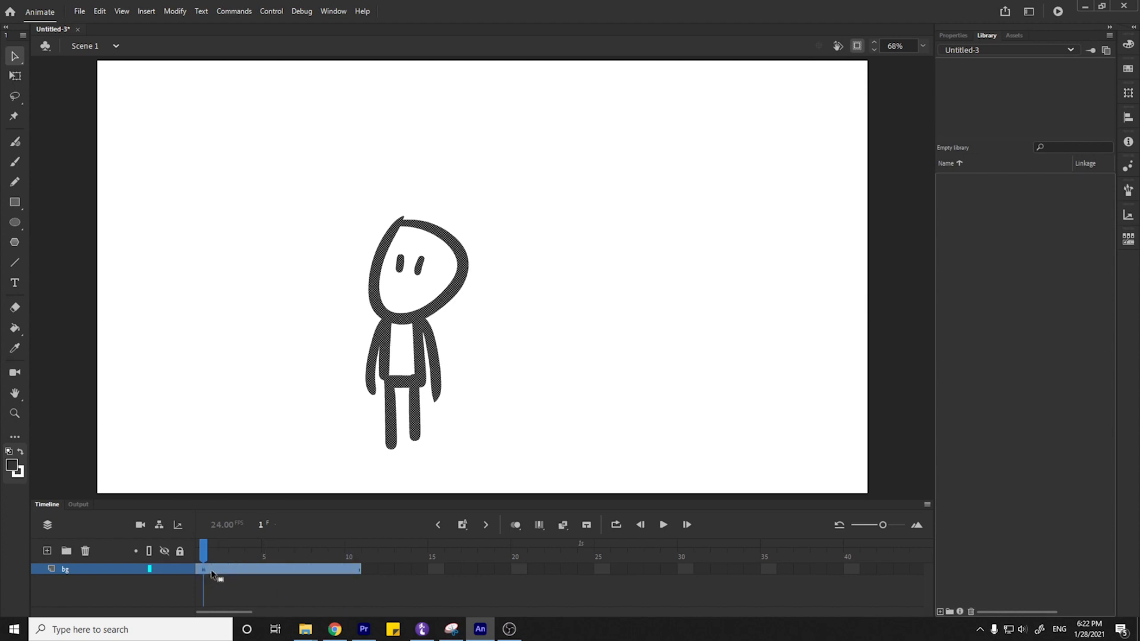
pyautogui.rightClick(214, 573)
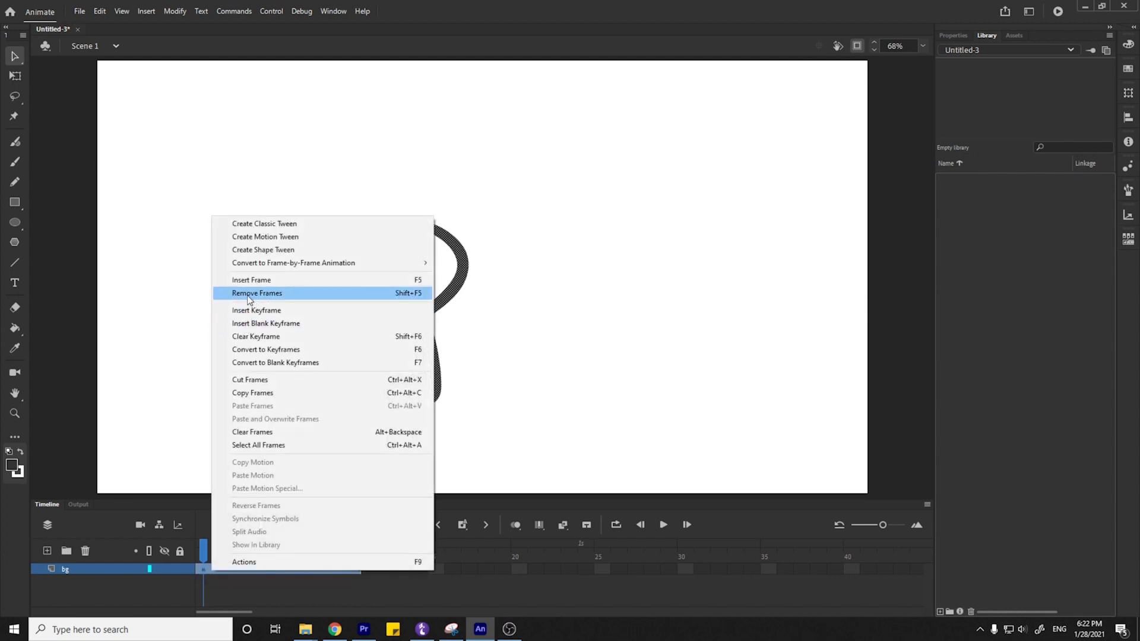
pyautogui.click(247, 294)
pyautogui.click(201, 569)
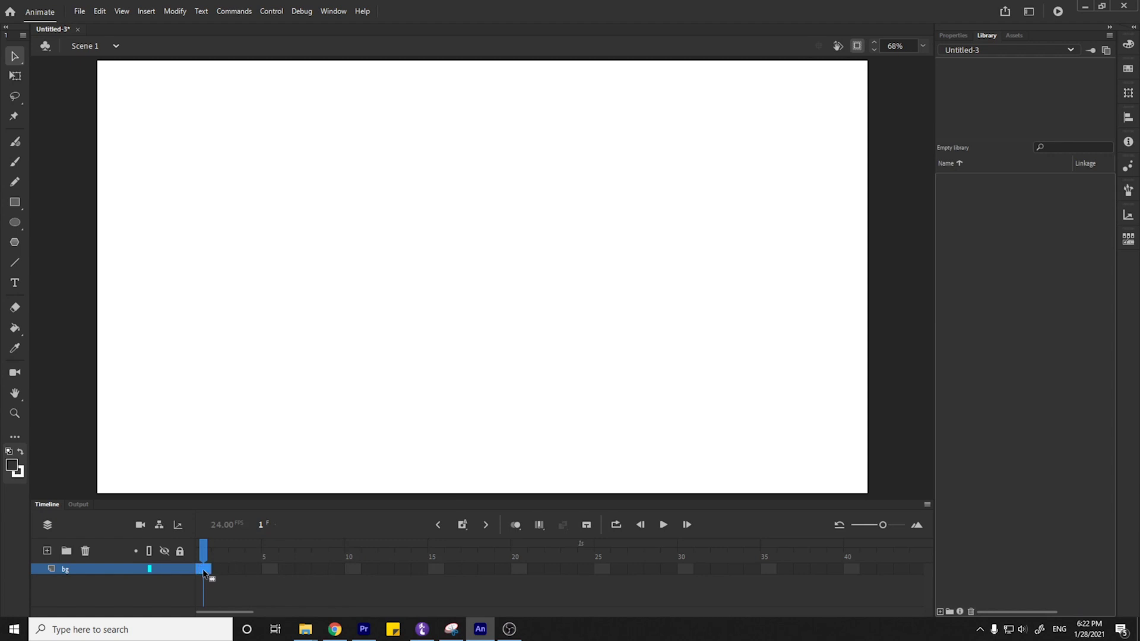
# Brush a small dark grey cross-shaped blob on the left part of the stage in frame 1.
pyautogui.click(291, 409)
pyautogui.press('b')
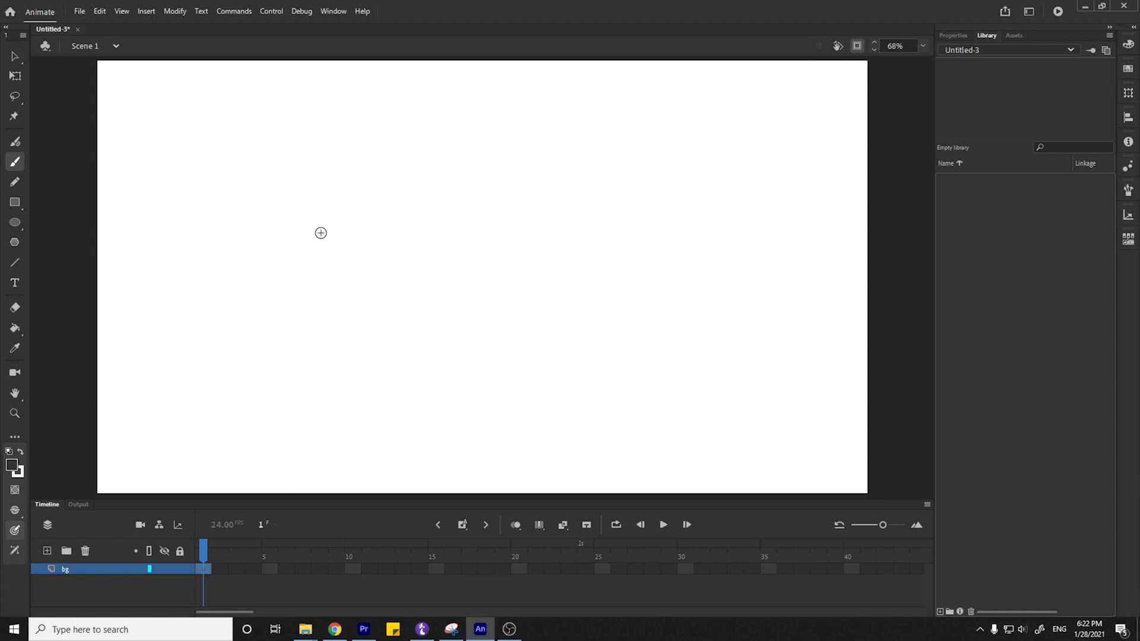
pyautogui.moveTo(264, 290); pyautogui.dragTo(279, 295)
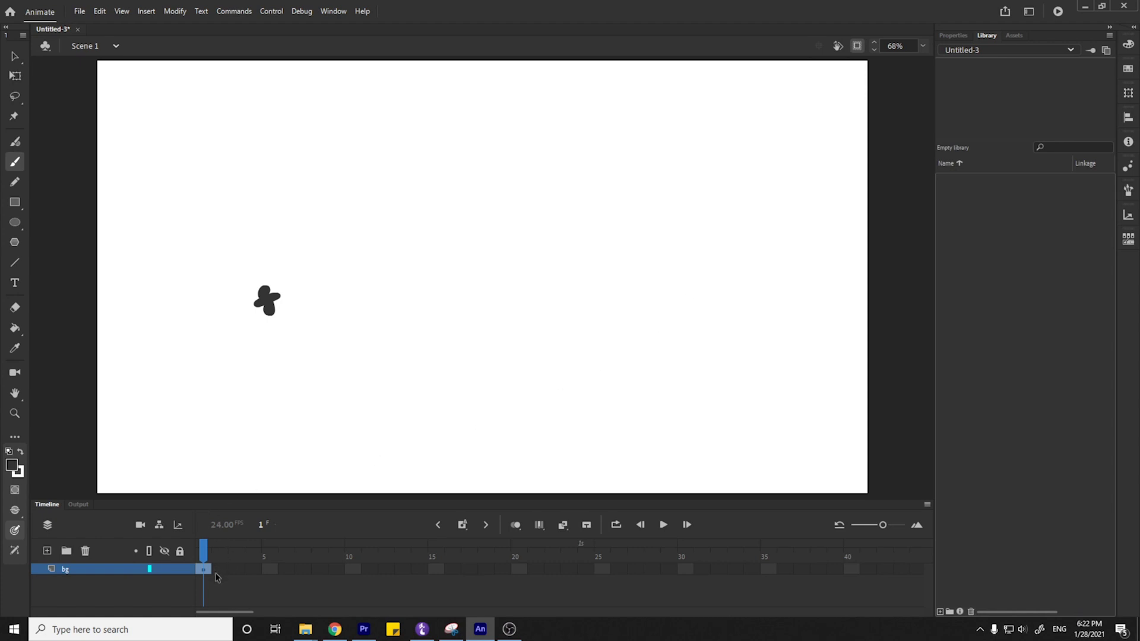
# Add a keyframe at frame 2 that keeps the blob, and move the blob slightly to the right.
pyautogui.press('F7')
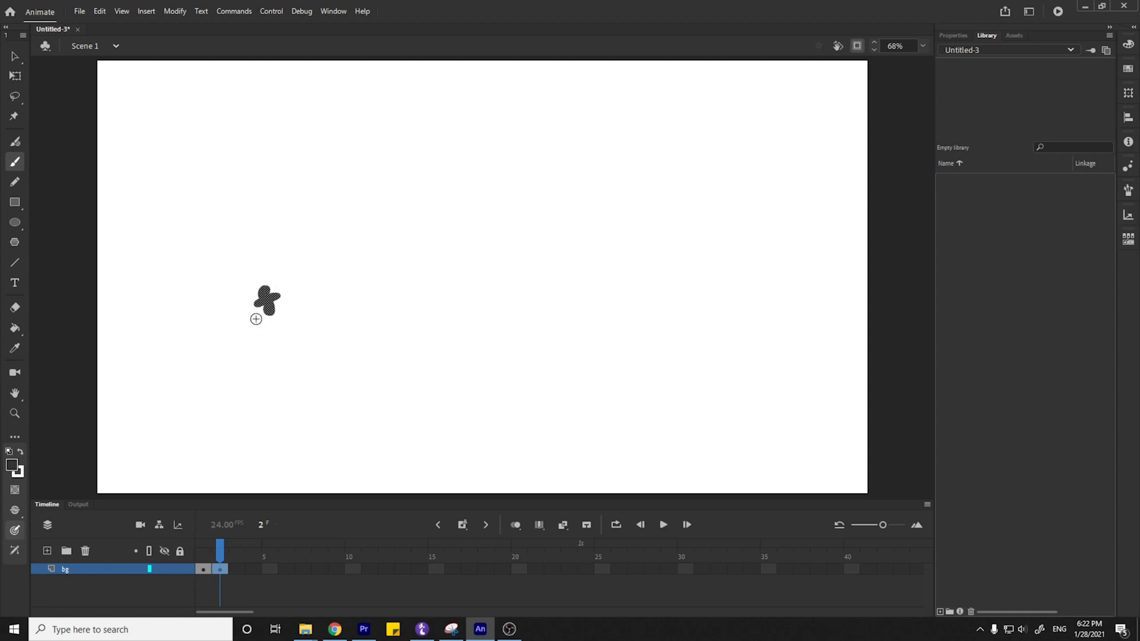
pyautogui.moveTo(220, 551); pyautogui.dragTo(221, 552)
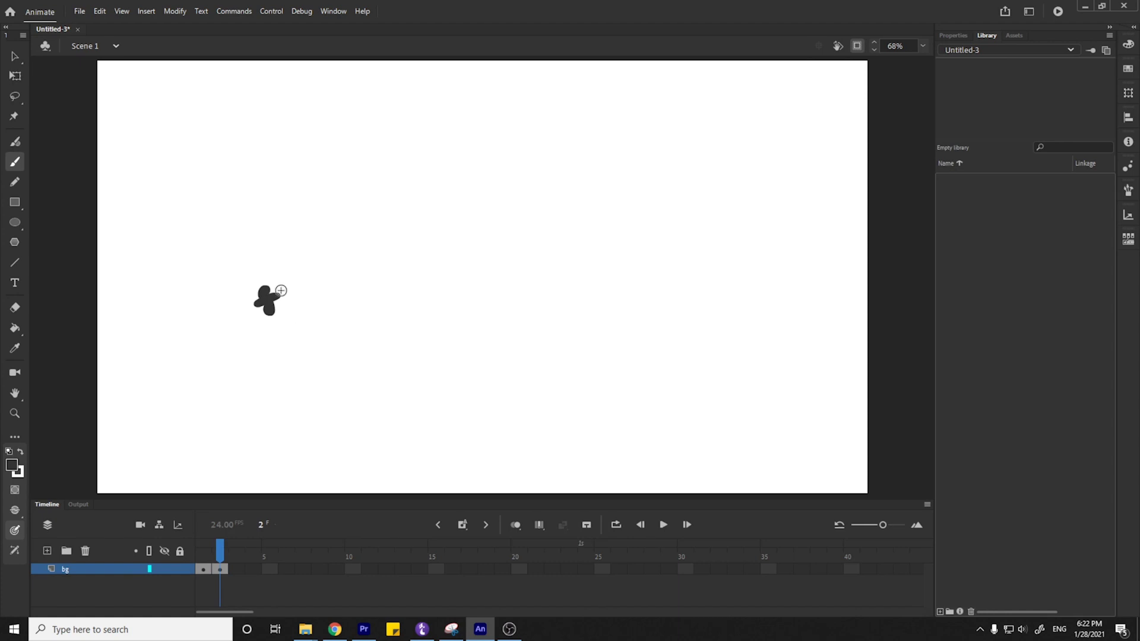
pyautogui.press('v')
pyautogui.moveTo(267, 301); pyautogui.dragTo(286, 302)
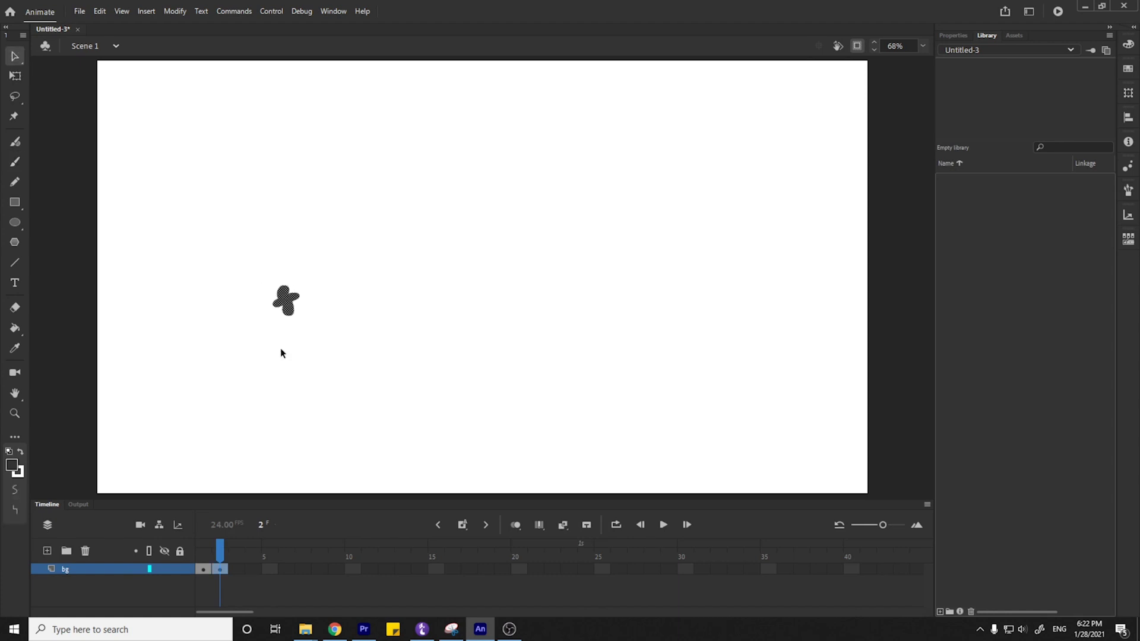
# Compare frame 1 with frame 2, and remove frame 2 from the bg layer.
pyautogui.click(204, 555)
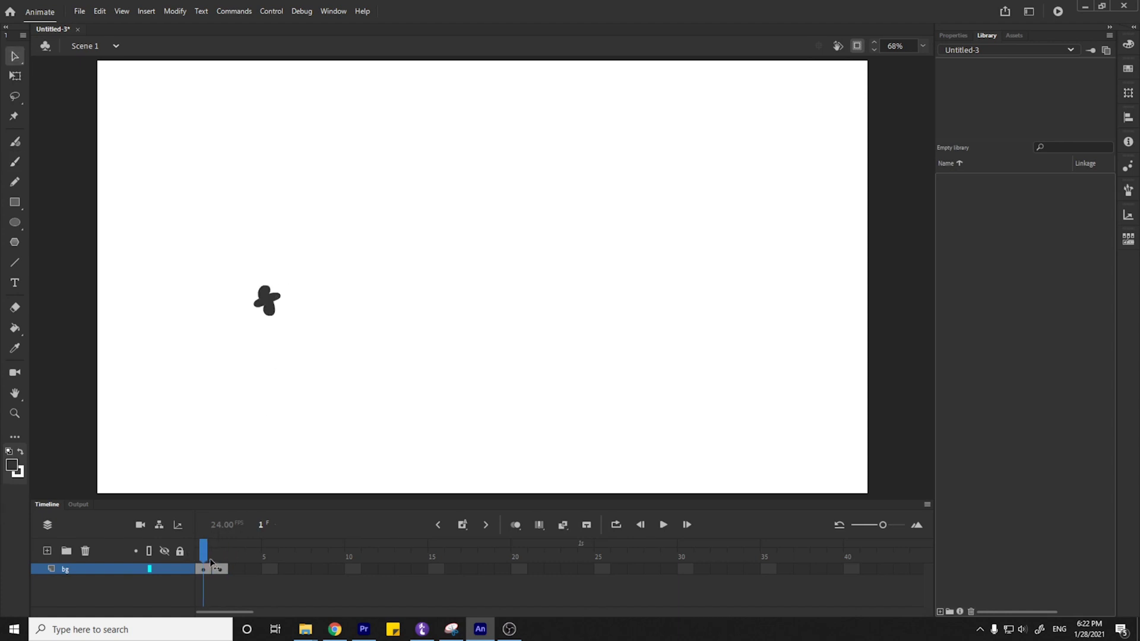
pyautogui.click(219, 567)
pyautogui.rightClick(219, 569)
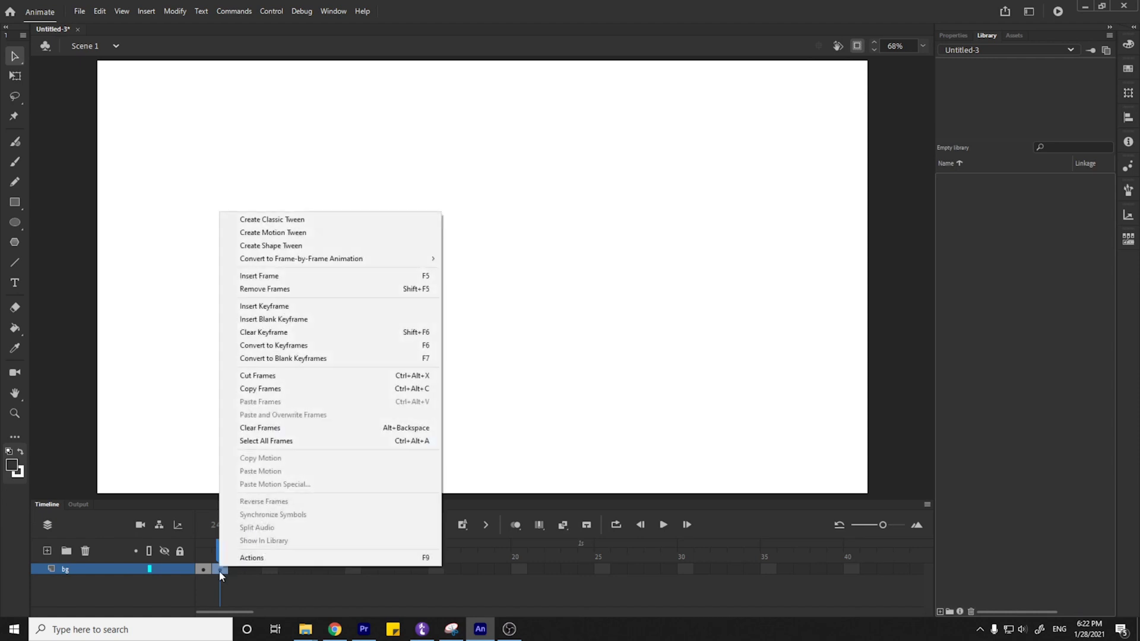
pyautogui.click(303, 288)
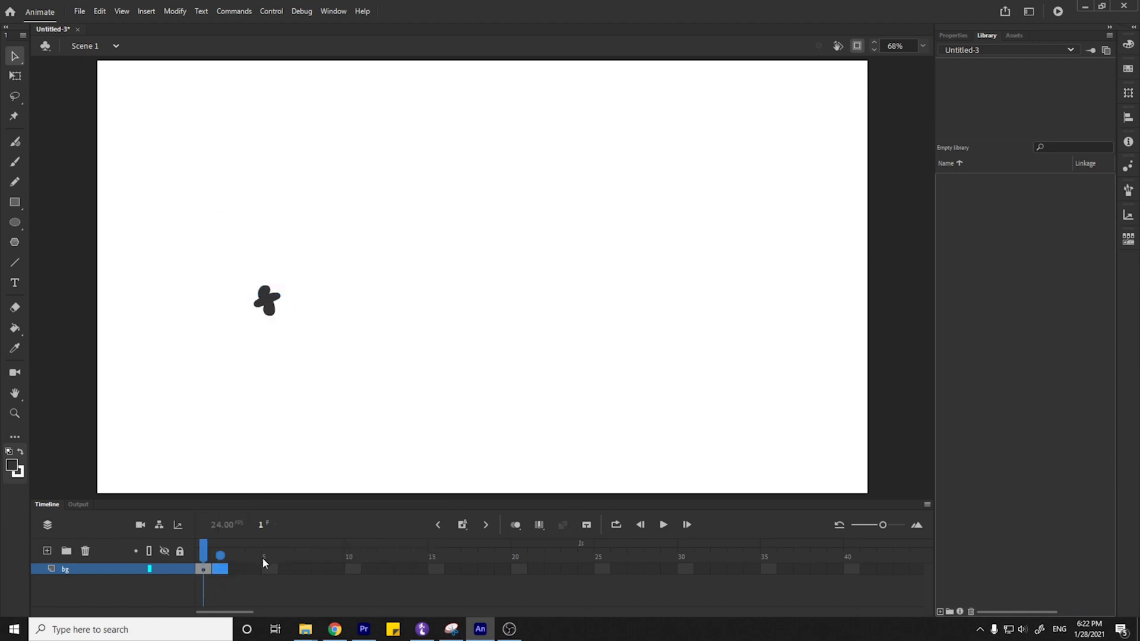
# Convert frame 2 of the bg layer to a blank keyframe.
pyautogui.click(221, 573)
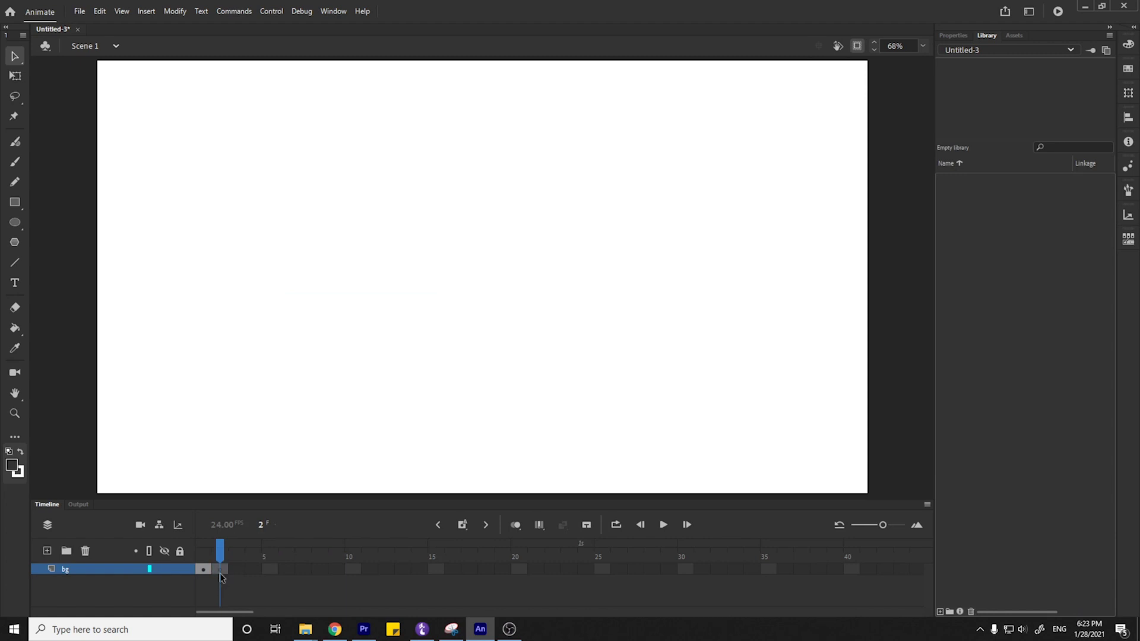
pyautogui.rightClick(220, 573)
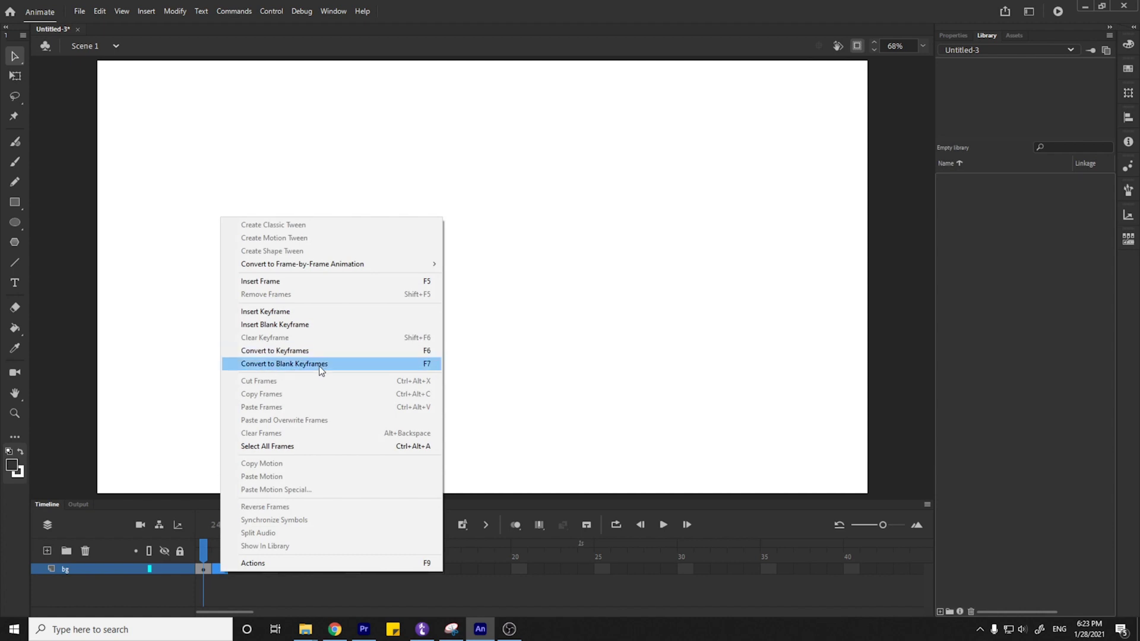
pyautogui.click(320, 365)
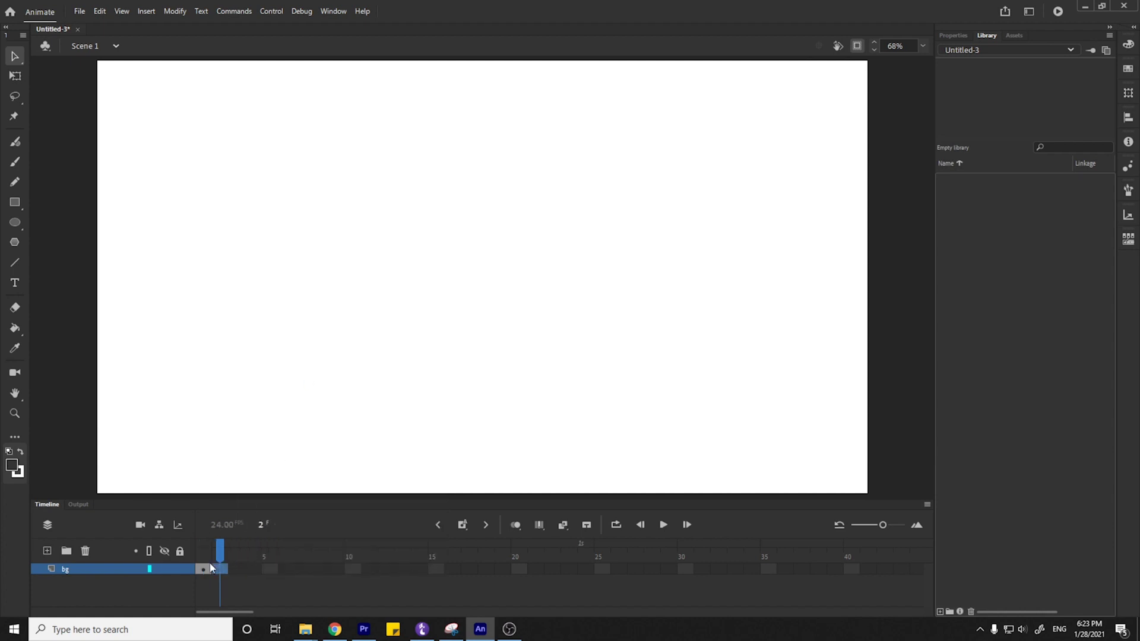
# Turn on onion skinning and brush a second blob on frame 2, slightly to the right of the first one.
pyautogui.click(515, 525)
pyautogui.press('b')
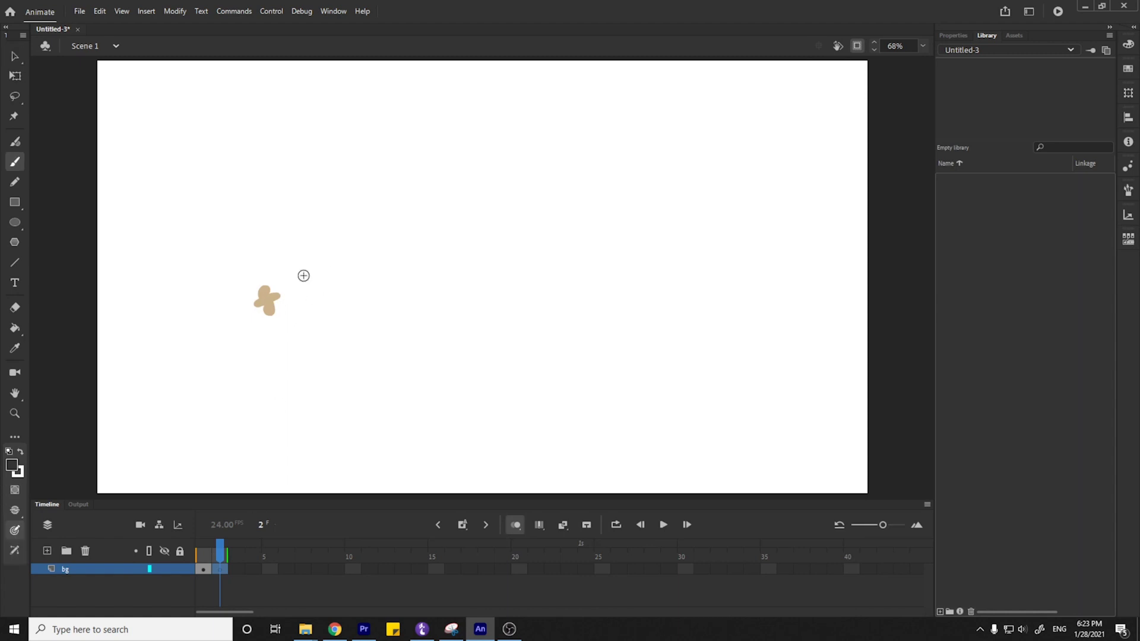
pyautogui.moveTo(283, 285)
pyautogui.mouseDown()
pyautogui.moveTo(283, 302)
pyautogui.moveTo(275, 292)
pyautogui.moveTo(309, 289)
pyautogui.moveTo(301, 296)
pyautogui.moveTo(332, 308)
pyautogui.moveTo(342, 294)
pyautogui.moveTo(369, 320)
pyautogui.moveTo(351, 355)
pyautogui.moveTo(365, 349)
pyautogui.moveTo(326, 362)
pyautogui.moveTo(327, 383)
pyautogui.moveTo(300, 371)
pyautogui.moveTo(302, 356)
pyautogui.moveTo(297, 383)
pyautogui.mouseUp()
# Add blank keyframes up to frame 14, brushing a blob in a new position on each to move it around a loop.
pyautogui.press('F7')
pyautogui.press('F7')
pyautogui.press('F7')
pyautogui.press('F7')
pyautogui.press('F7')
pyautogui.press('F7')
pyautogui.press('F7')
pyautogui.press('F7')
pyautogui.press('F7')
pyautogui.moveTo(270, 343)
pyautogui.mouseDown()
pyautogui.moveTo(260, 357)
pyautogui.moveTo(285, 355)
pyautogui.moveTo(257, 326)
pyautogui.moveTo(274, 322)
pyautogui.moveTo(255, 301)
pyautogui.moveTo(272, 277)
pyautogui.moveTo(276, 301)
pyautogui.mouseUp()
pyautogui.press('F7')
pyautogui.press('F7')
pyautogui.press('F7')
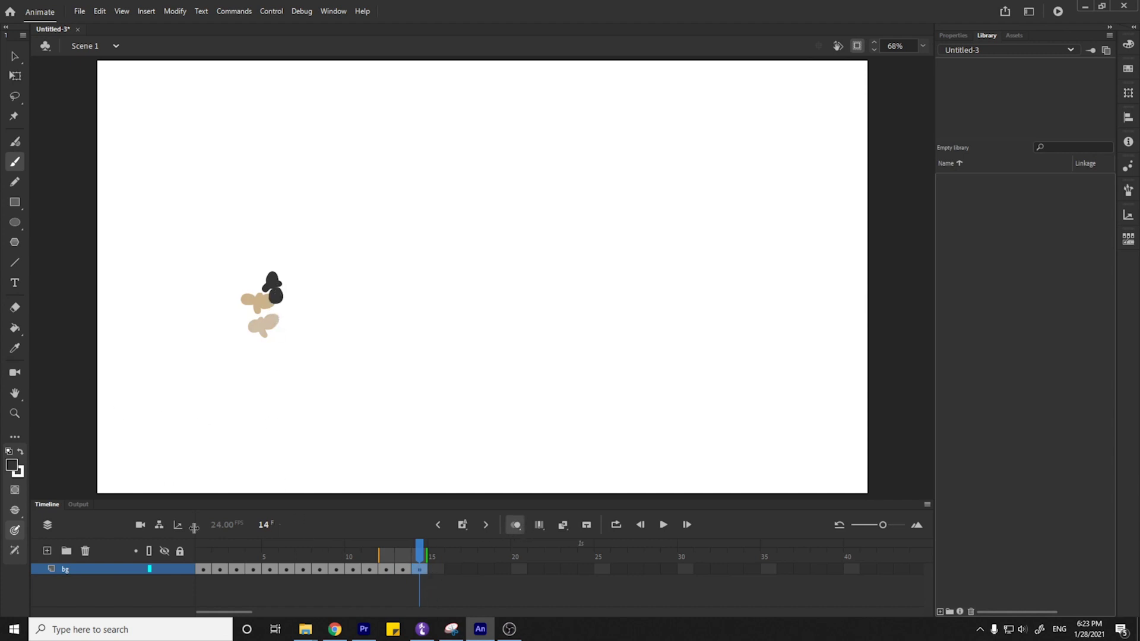
# Turn off onion skinning and play the blob animation from frame 1 twice.
pyautogui.click(516, 526)
pyautogui.moveTo(417, 551); pyautogui.dragTo(204, 570)
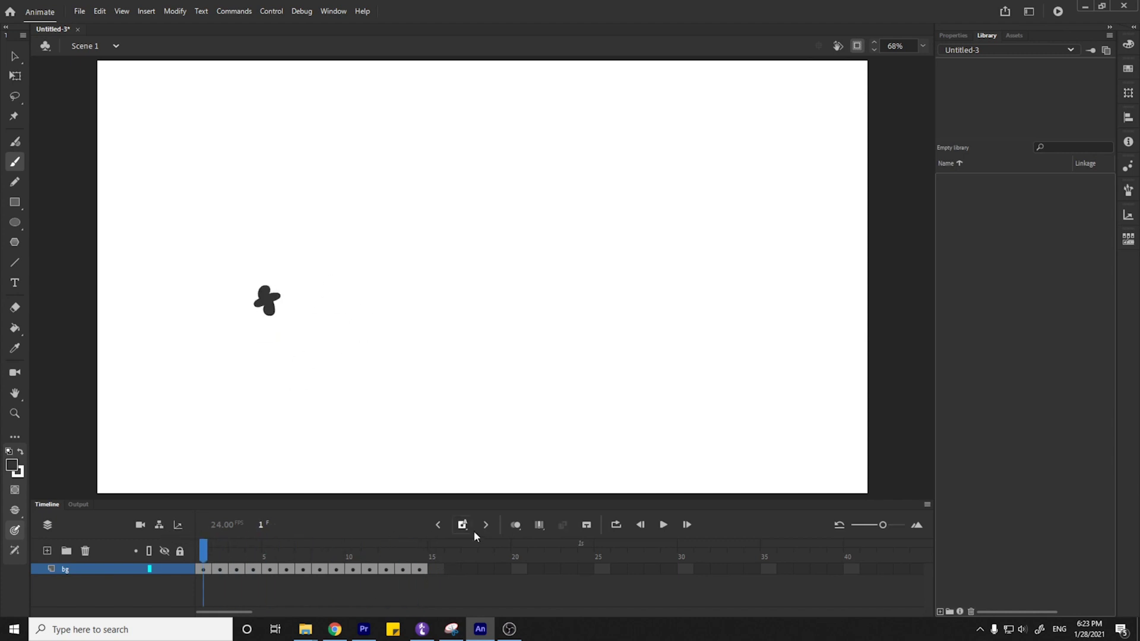
pyautogui.click(664, 525)
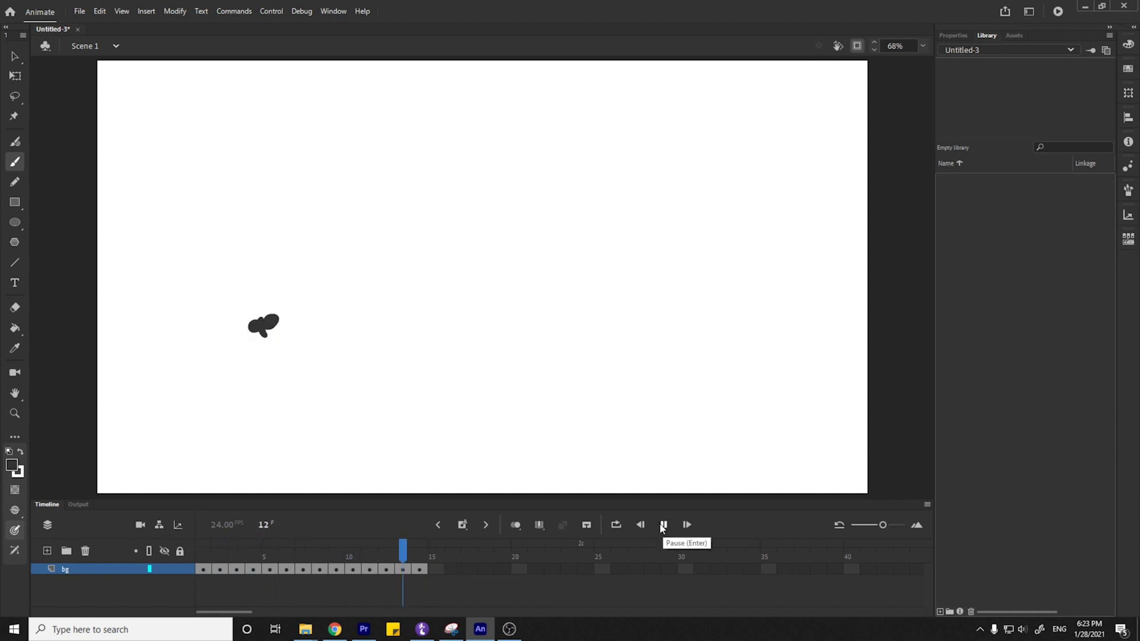
pyautogui.click(663, 525)
pyautogui.click(664, 525)
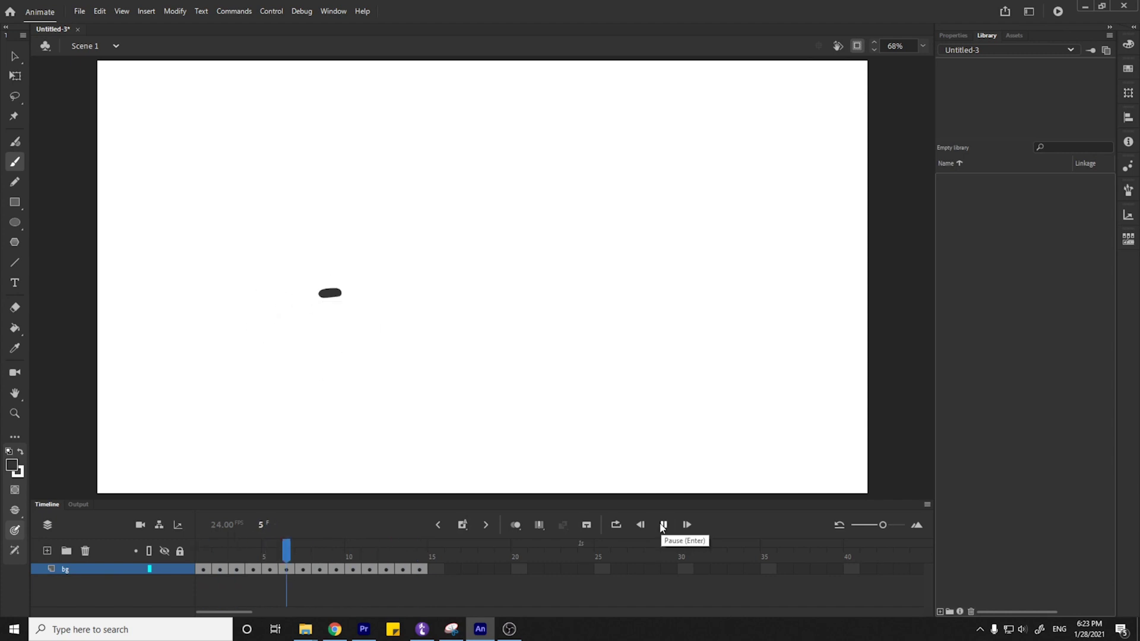
pyautogui.click(662, 525)
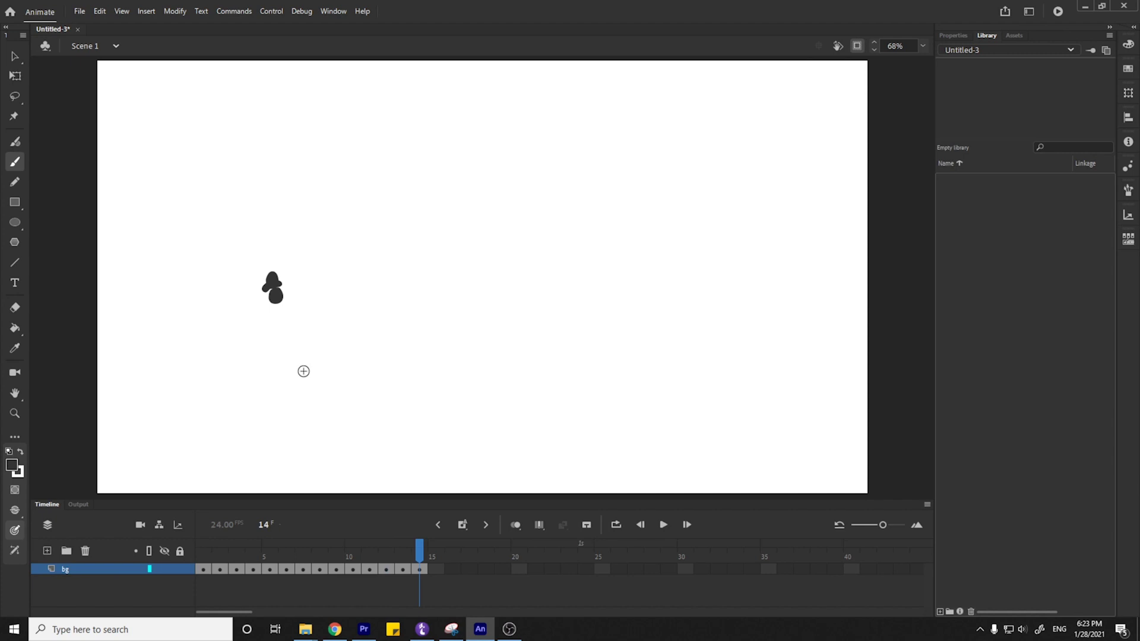
# Remove all 14 frames of the blob animation from the bg layer and switch to the Selection tool.
pyautogui.moveTo(414, 567); pyautogui.dragTo(210, 565)
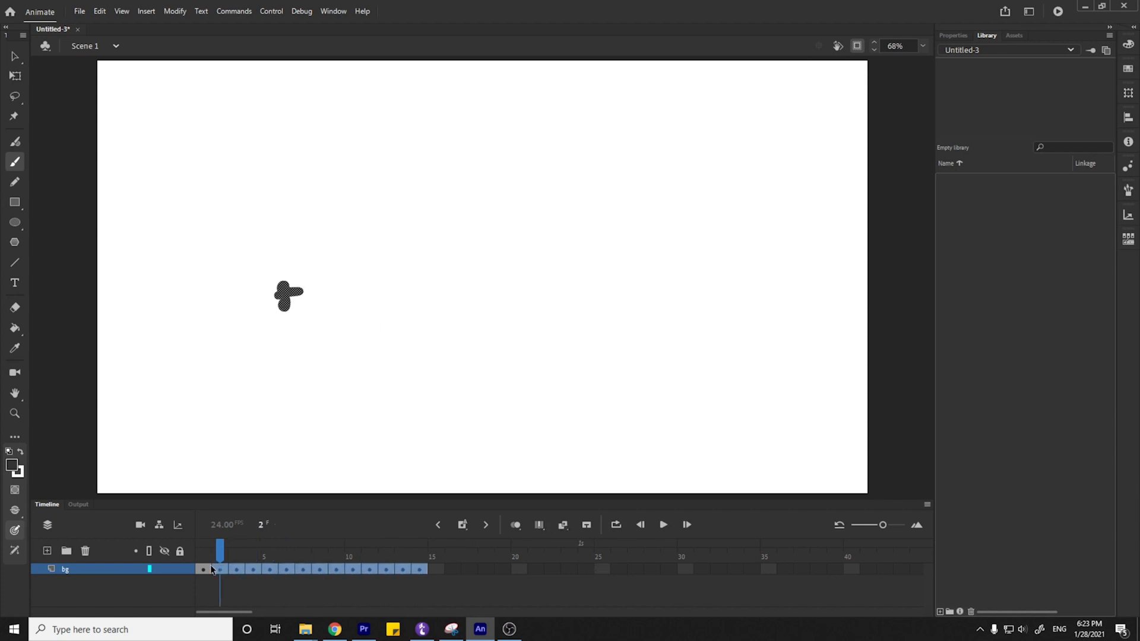
pyautogui.moveTo(419, 569); pyautogui.dragTo(474, 572)
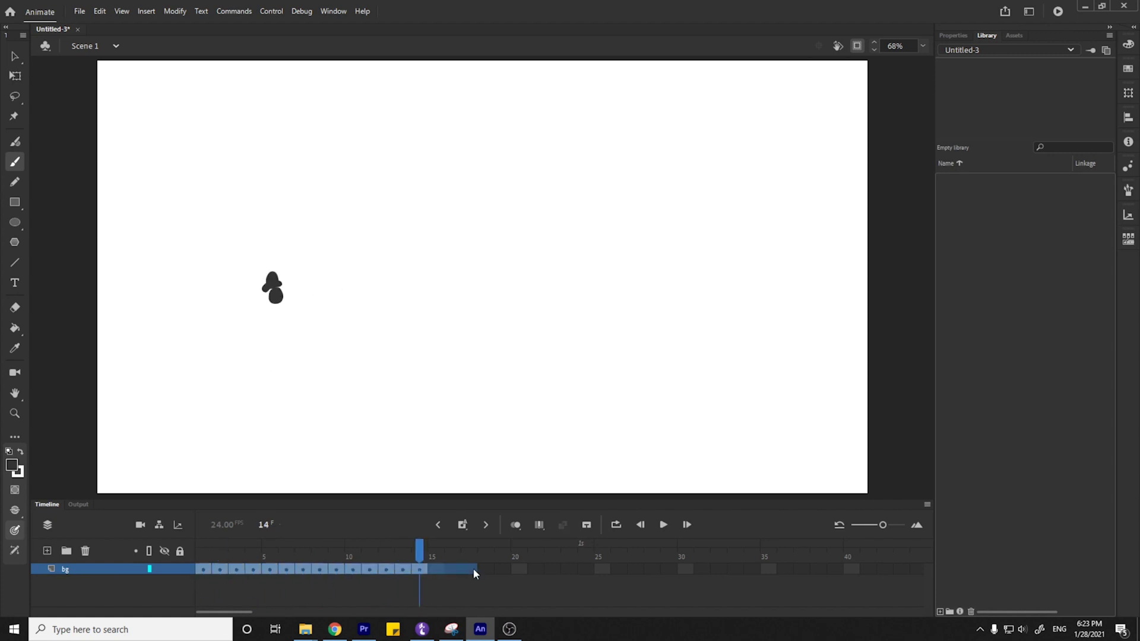
pyautogui.rightClick(424, 570)
pyautogui.click(475, 288)
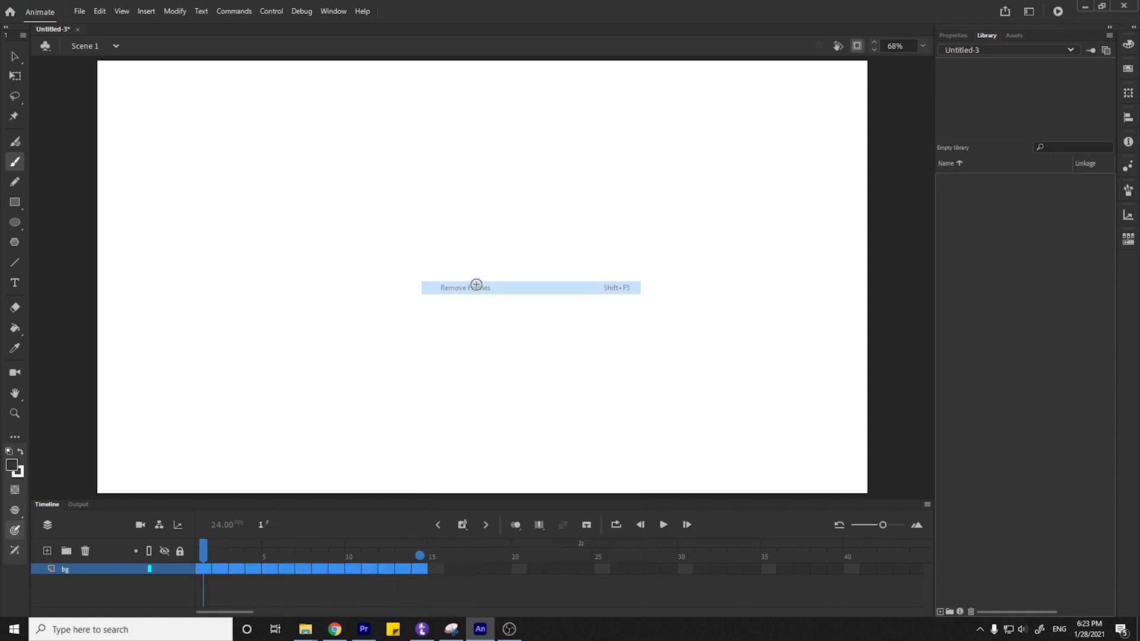
pyautogui.click(15, 56)
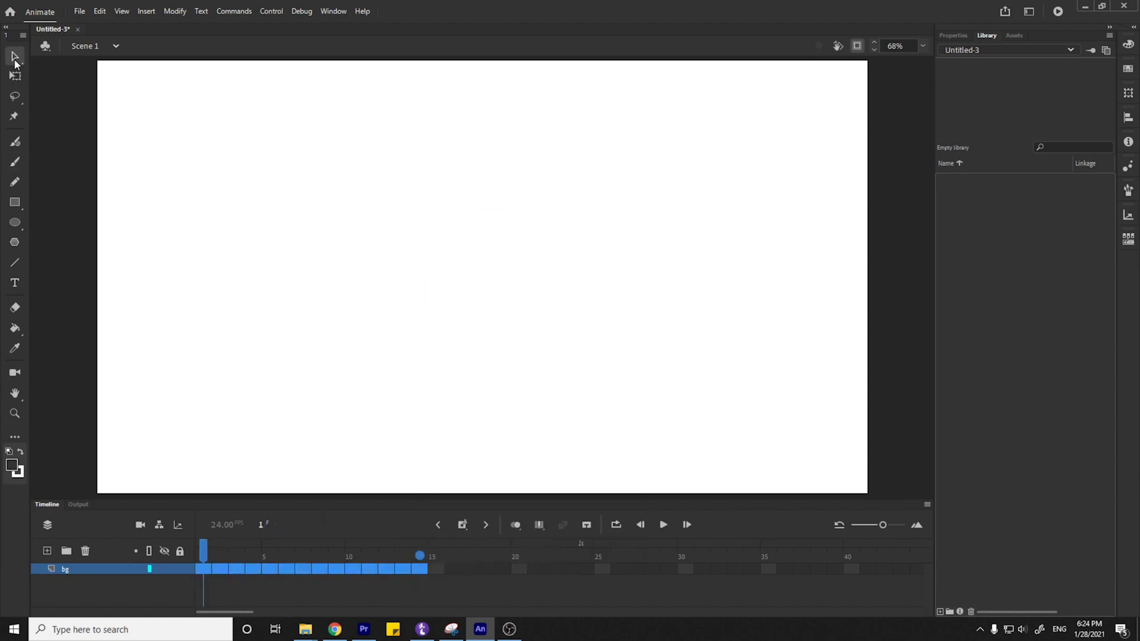
pyautogui.click(274, 230)
# Switch to File Explorer and open cognitive-distortion.fla from the Cognitive Distortion folder.
pyautogui.moveTo(305, 629)
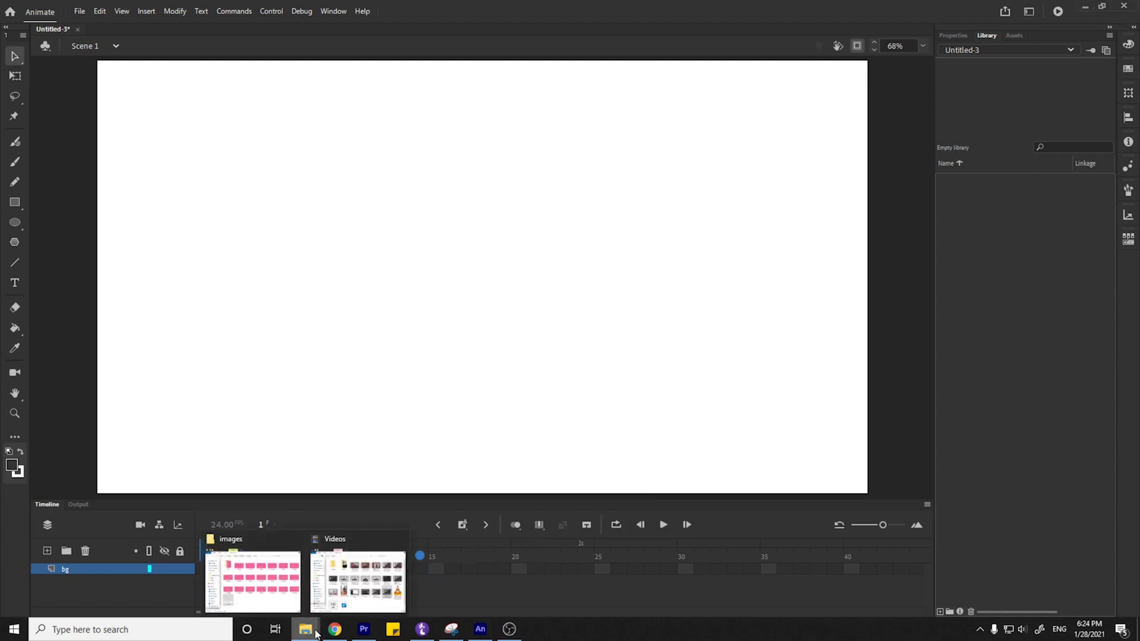
pyautogui.click(288, 585)
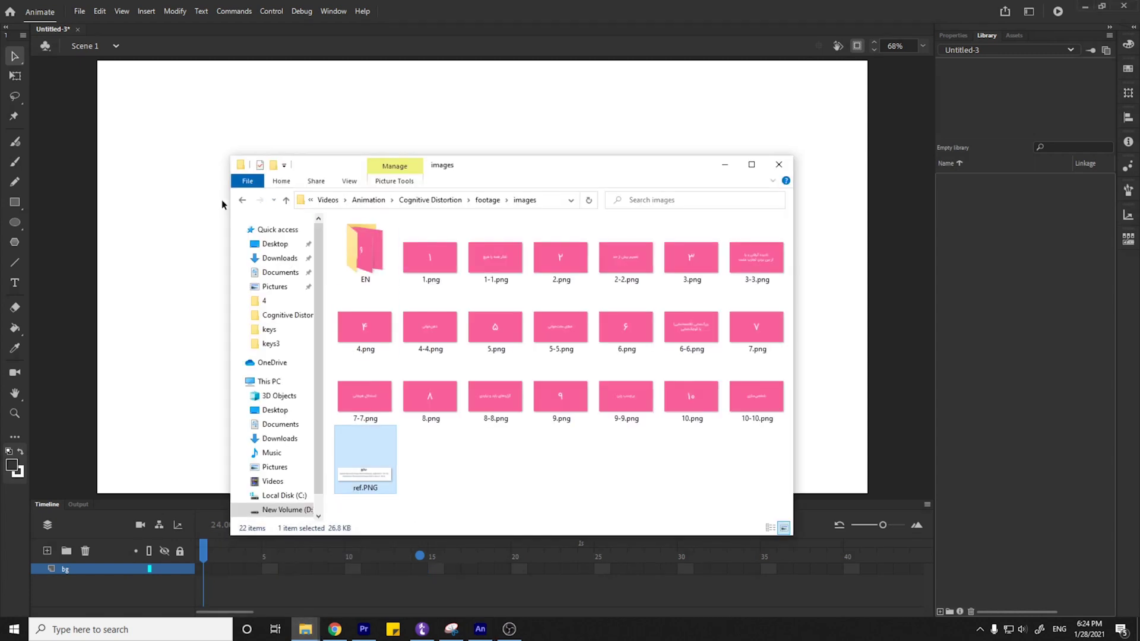
pyautogui.click(243, 203)
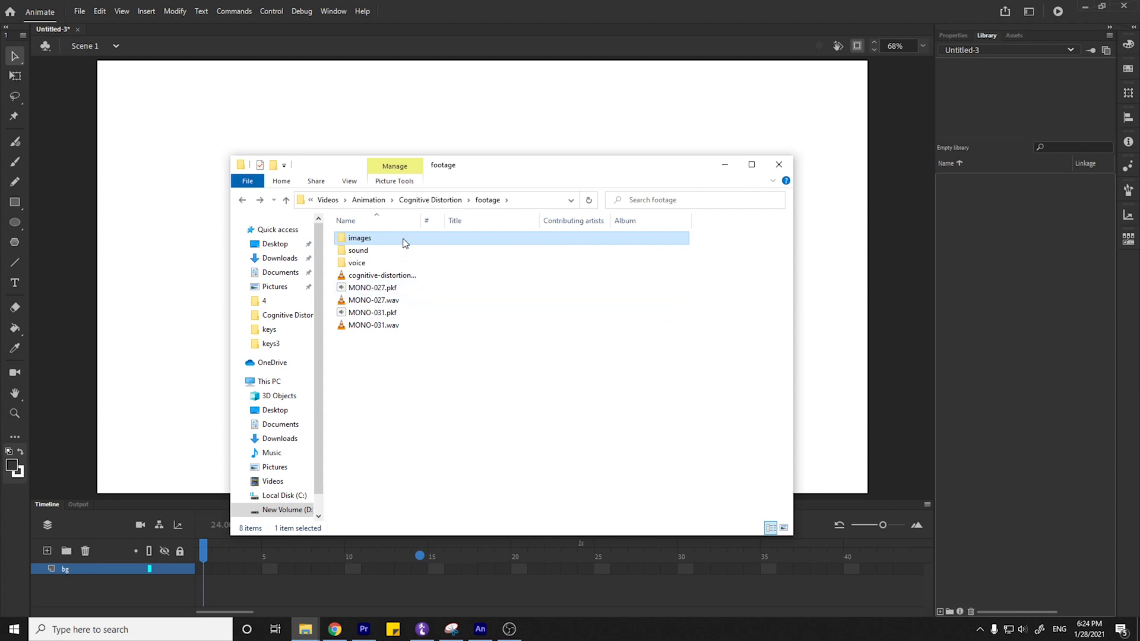
pyautogui.click(447, 202)
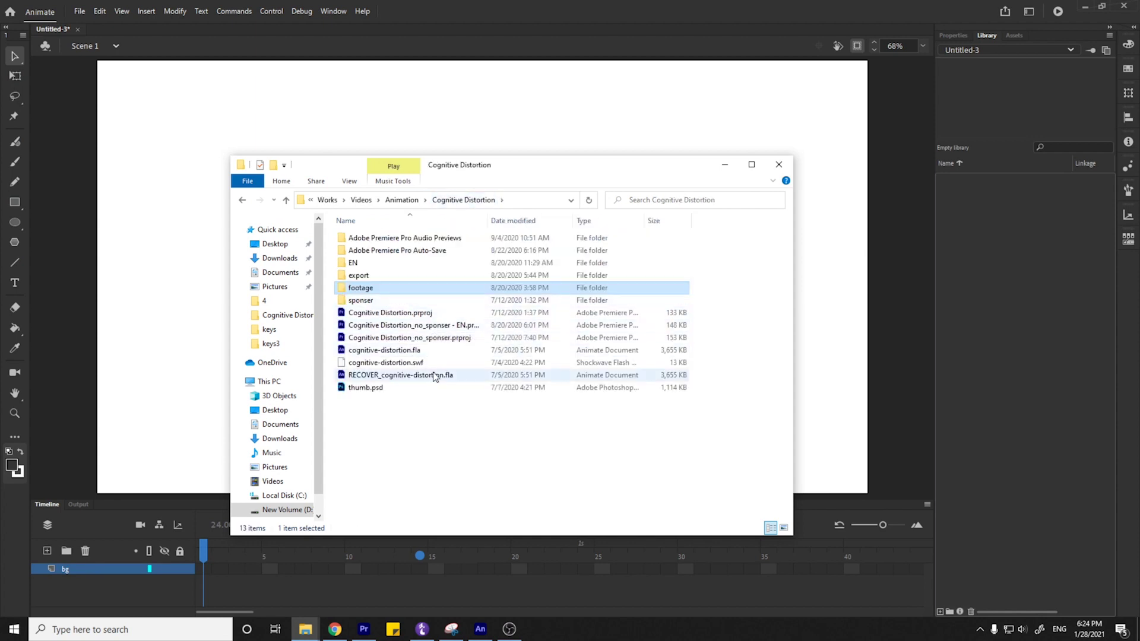
pyautogui.doubleClick(469, 350)
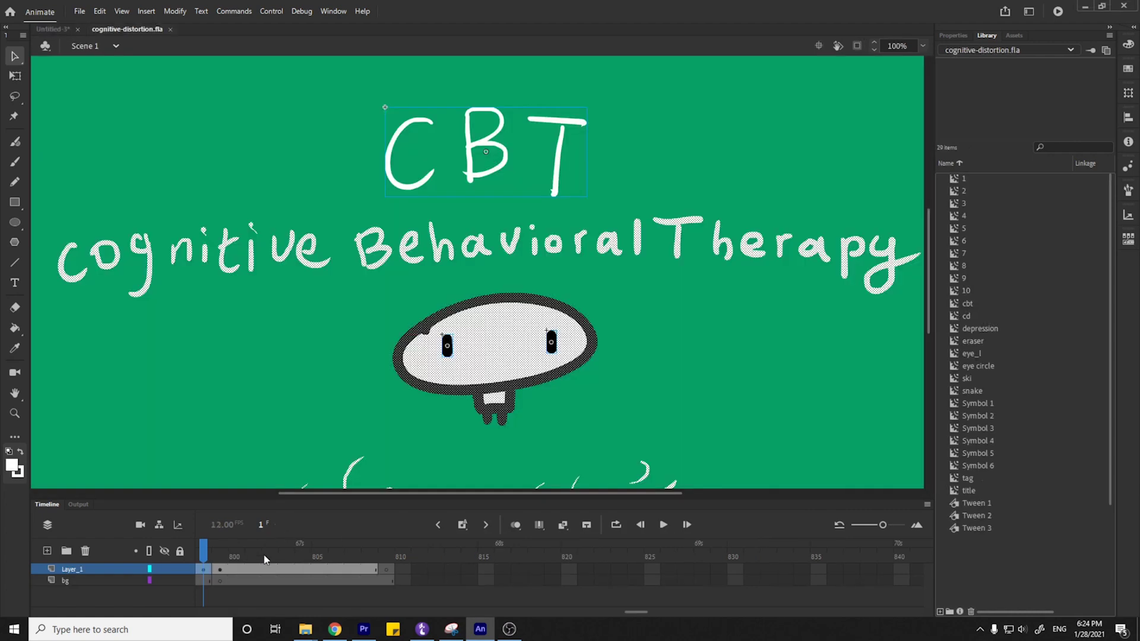
# Examine the cat's tween around frames 505 to 510 and the frames inside the foot symbol at frame 637.
pyautogui.moveTo(205, 557); pyautogui.dragTo(453, 543)
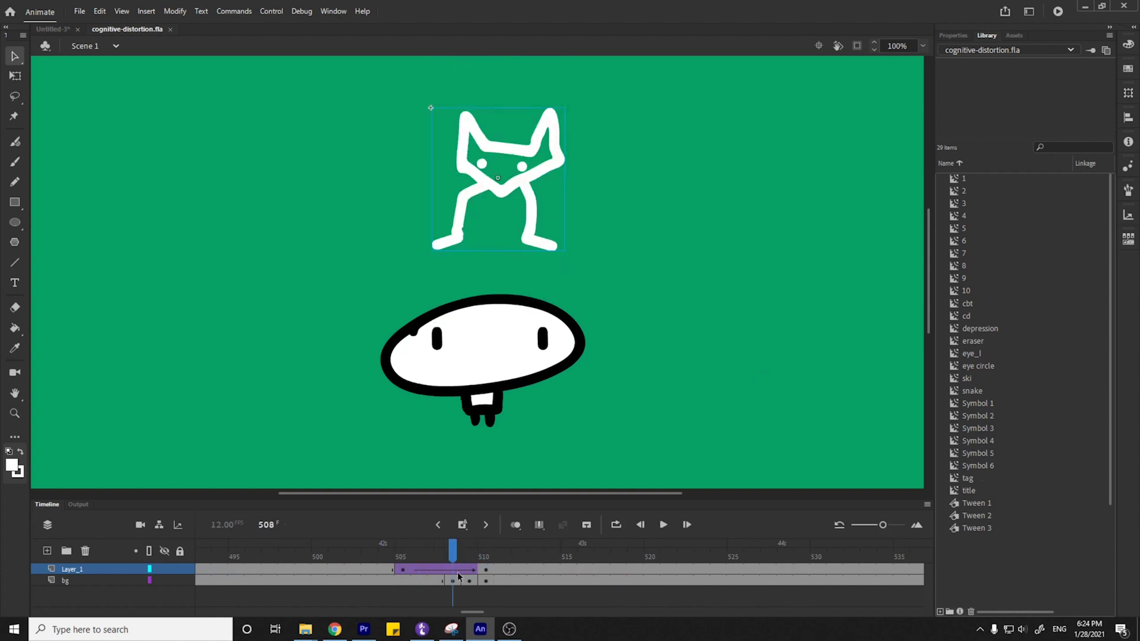
pyautogui.moveTo(466, 559)
pyautogui.mouseDown()
pyautogui.moveTo(484, 557)
pyautogui.moveTo(401, 557)
pyautogui.moveTo(503, 557)
pyautogui.moveTo(404, 558)
pyautogui.moveTo(481, 554)
pyautogui.mouseUp()
pyautogui.click(400, 554)
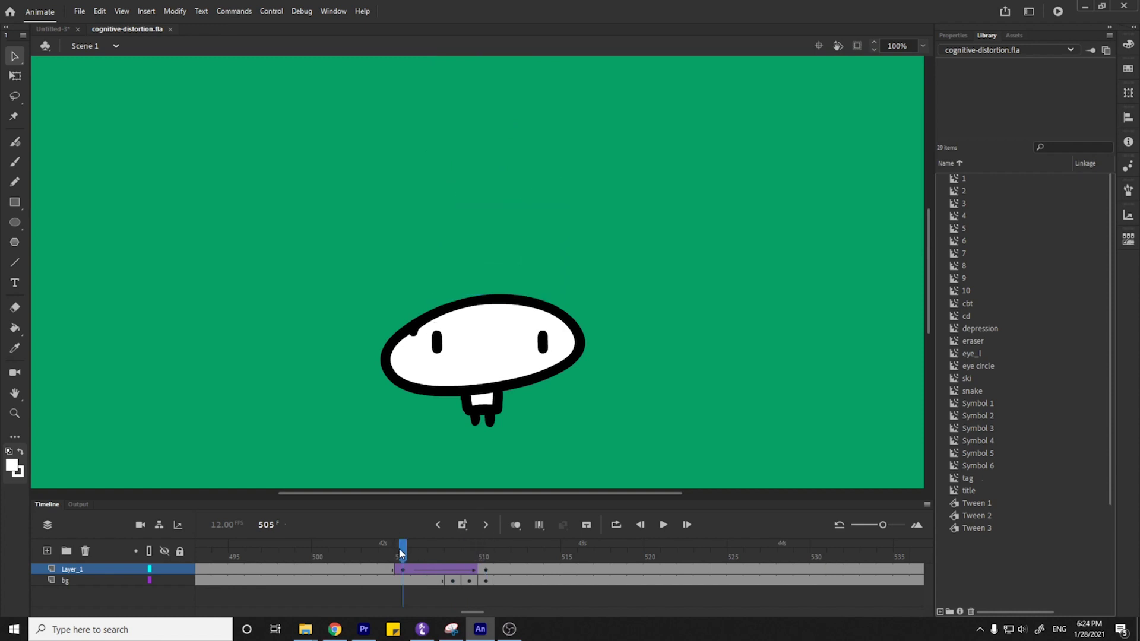
pyautogui.click(488, 557)
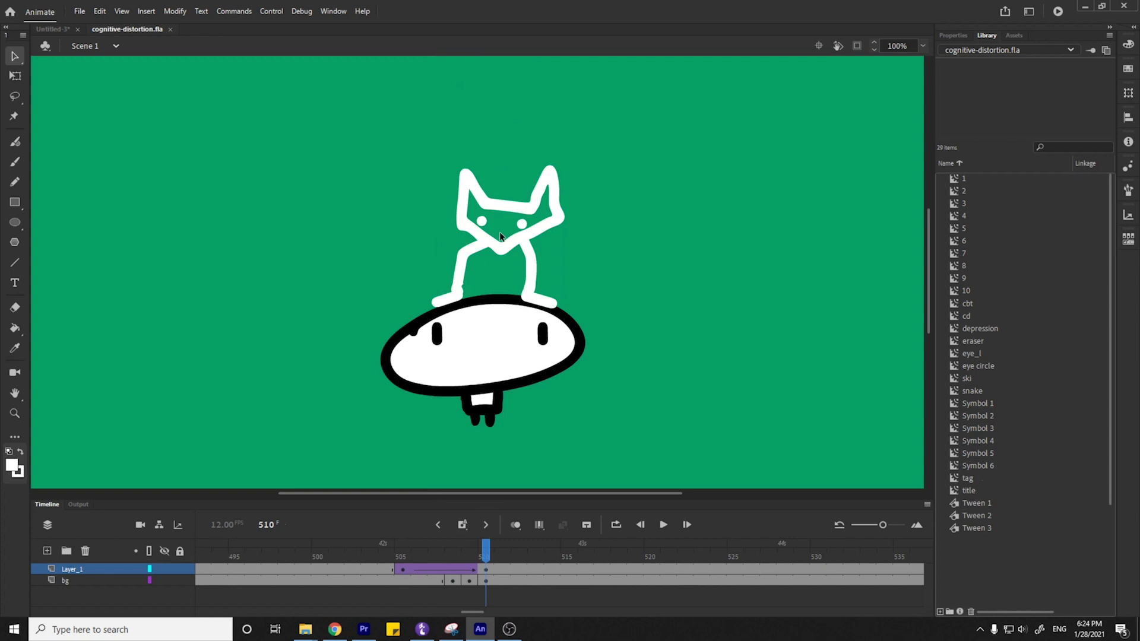
pyautogui.hotkey('ctrl', '-')
pyautogui.moveTo(400, 549); pyautogui.dragTo(536, 491)
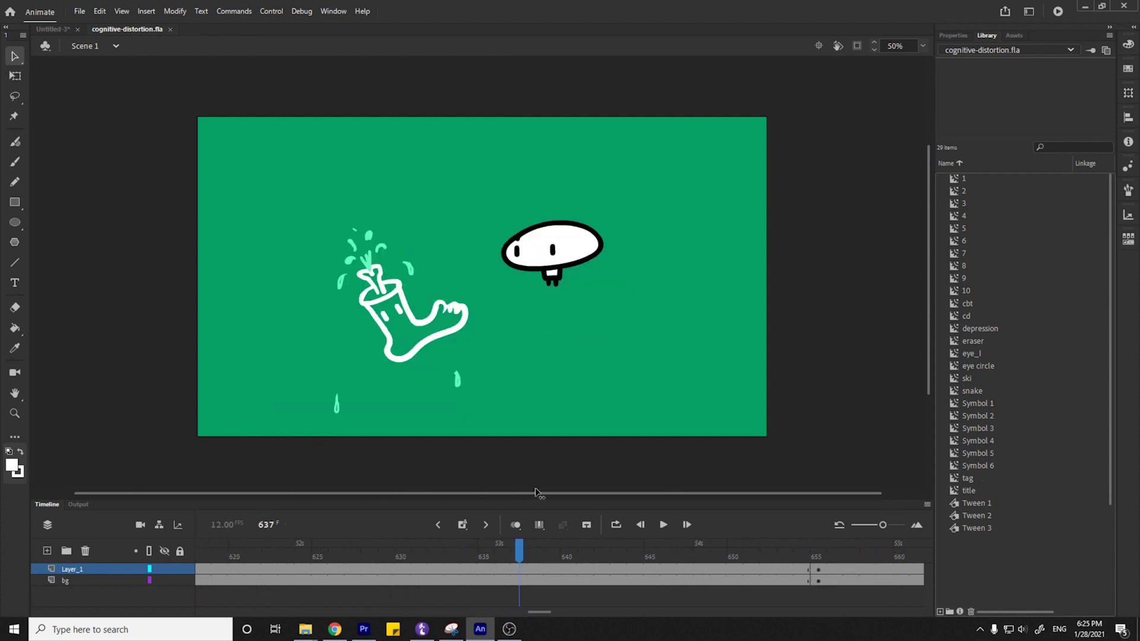
pyautogui.doubleClick(387, 290)
pyautogui.moveTo(212, 556)
pyautogui.mouseDown()
pyautogui.moveTo(286, 557)
pyautogui.moveTo(204, 558)
pyautogui.mouseUp()
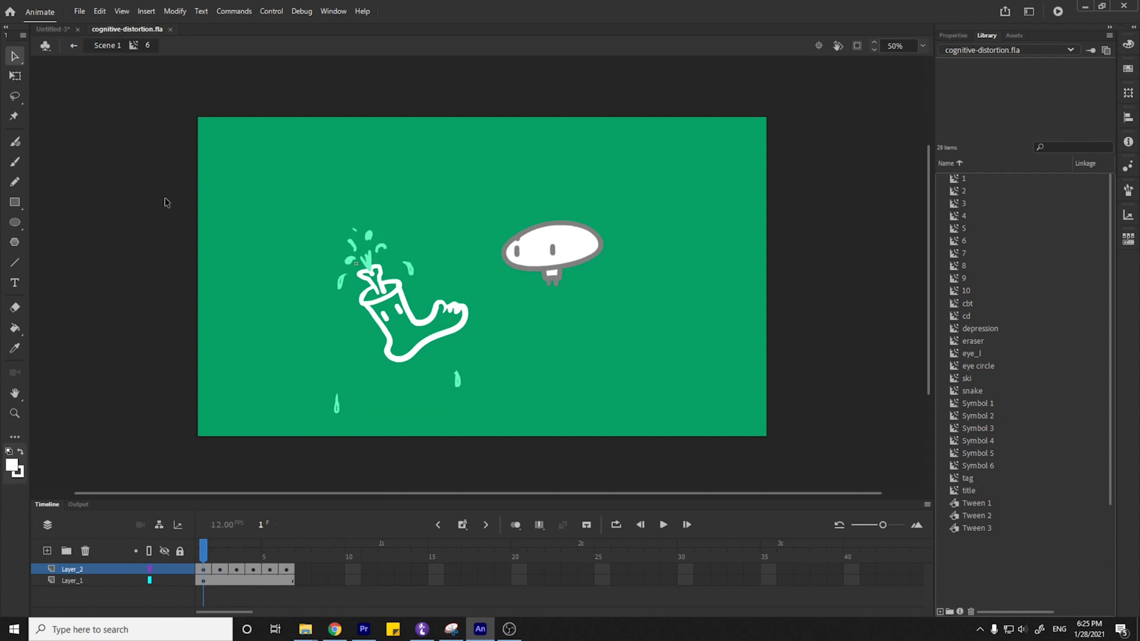
# Return to Untitled-3, close cognitive-distortion.fla and select the Classic Brush tool.
pyautogui.click(63, 27)
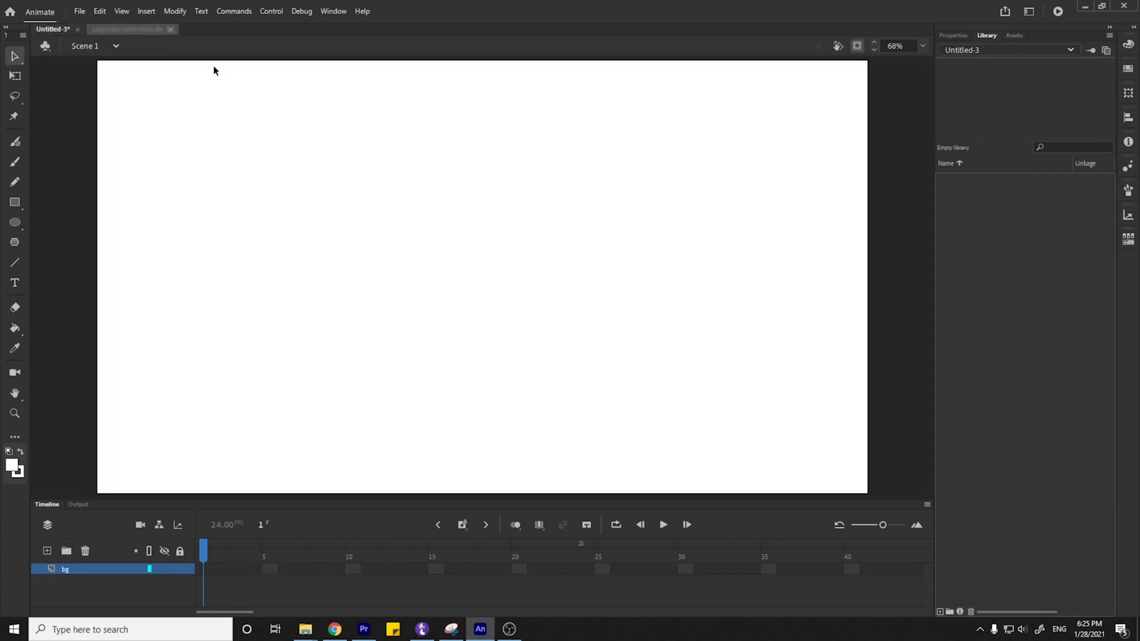
pyautogui.click(169, 29)
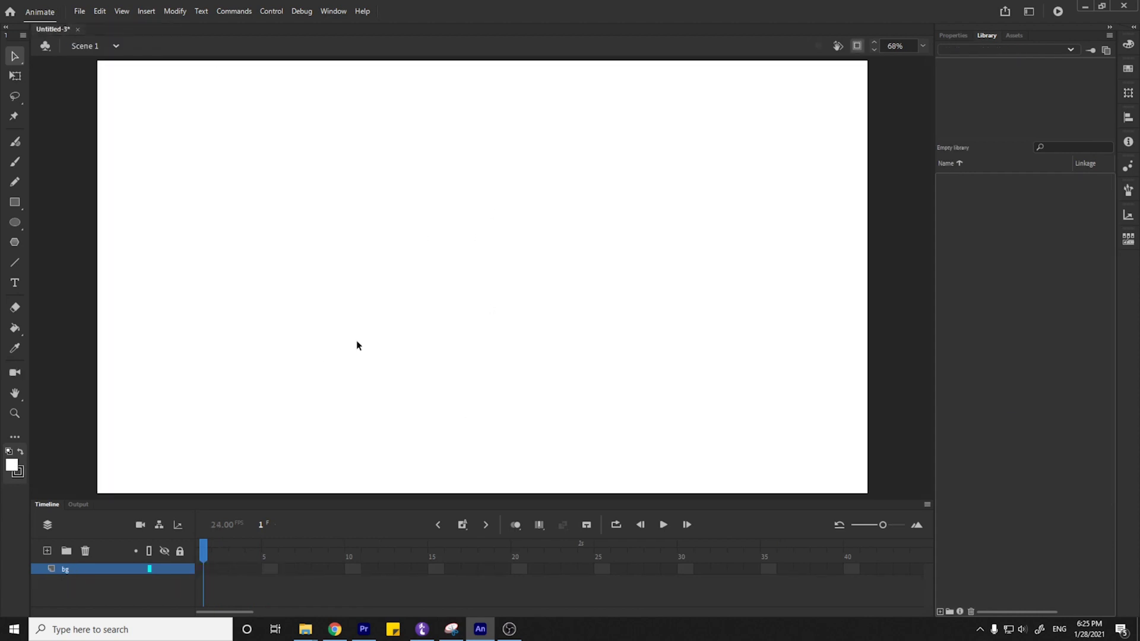
pyautogui.press('b')
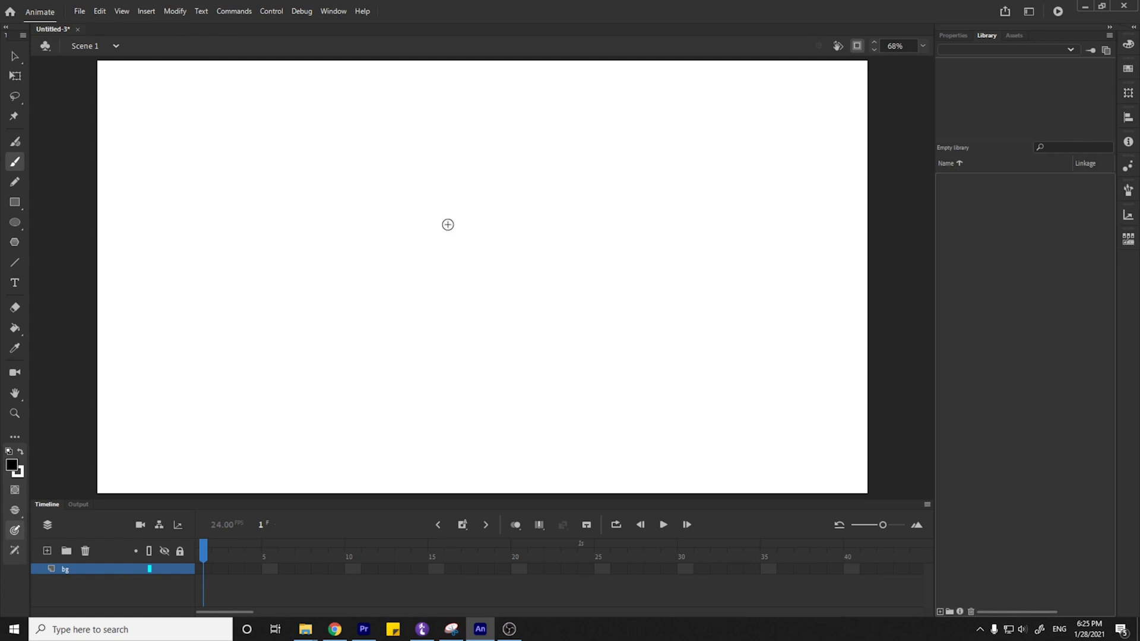
pyautogui.moveTo(370, 221)
pyautogui.mouseDown()
pyautogui.moveTo(407, 292)
pyautogui.moveTo(384, 226)
pyautogui.mouseUp()
pyautogui.hotkey('ctrl', 'z')
pyautogui.moveTo(465, 159)
pyautogui.mouseDown()
pyautogui.moveTo(547, 269)
pyautogui.moveTo(460, 165)
pyautogui.mouseUp()
pyautogui.moveTo(444, 296); pyautogui.dragTo(411, 467)
pyautogui.hotkey('ctrl', 'z')
pyautogui.hotkey('ctrl', 'z')
# Set the brush size to 9 and draw a simple character with head, body, arms, legs and two short vertical eyes on frame 1.
pyautogui.click(952, 37)
pyautogui.moveTo(980, 264); pyautogui.dragTo(957, 263)
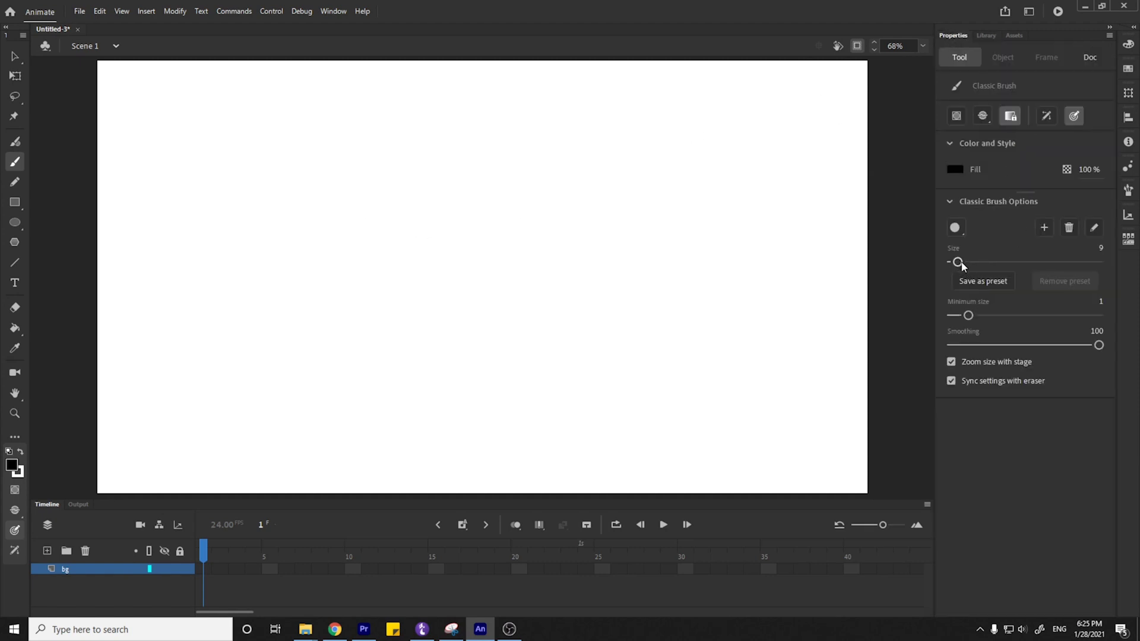
pyautogui.moveTo(513, 182)
pyautogui.mouseDown()
pyautogui.moveTo(506, 224)
pyautogui.moveTo(514, 191)
pyautogui.mouseUp()
pyautogui.moveTo(525, 263); pyautogui.dragTo(510, 373)
pyautogui.moveTo(560, 268)
pyautogui.mouseDown()
pyautogui.moveTo(562, 318)
pyautogui.moveTo(493, 382)
pyautogui.moveTo(492, 420)
pyautogui.mouseUp()
pyautogui.moveTo(559, 372); pyautogui.dragTo(545, 420)
pyautogui.moveTo(558, 266)
pyautogui.mouseDown()
pyautogui.moveTo(574, 330)
pyautogui.moveTo(560, 353)
pyautogui.mouseUp()
pyautogui.moveTo(522, 265); pyautogui.dragTo(507, 367)
pyautogui.hotkey('ctrl', 'z')
pyautogui.moveTo(519, 266); pyautogui.dragTo(507, 366)
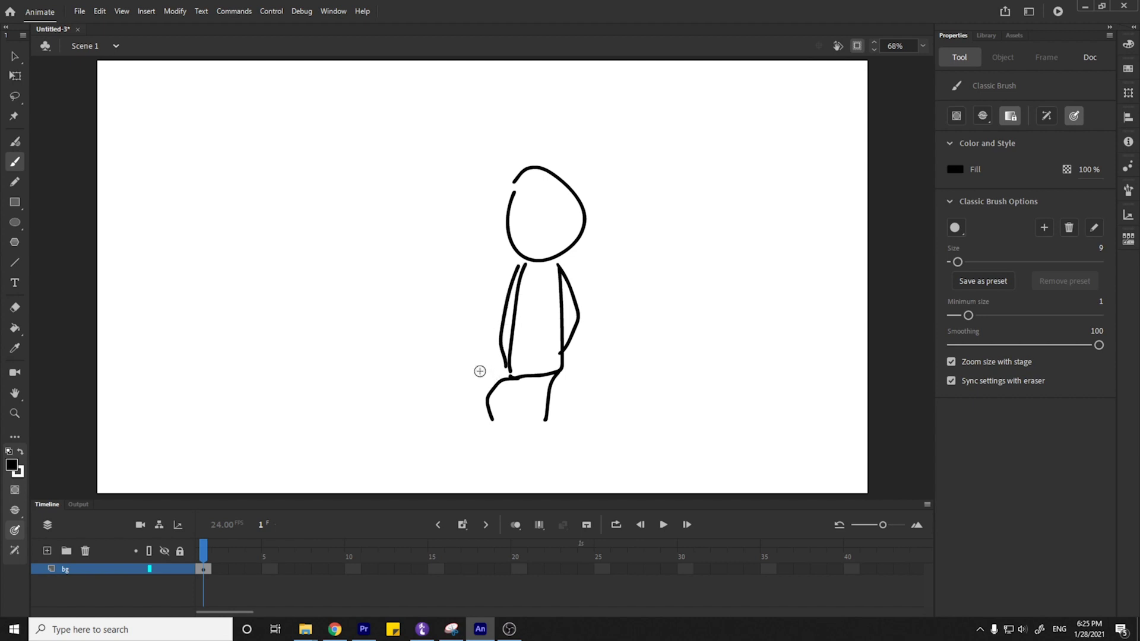
pyautogui.moveTo(522, 212)
pyautogui.mouseDown()
pyautogui.moveTo(522, 225)
pyautogui.moveTo(551, 225)
pyautogui.mouseUp()
pyautogui.click(229, 562)
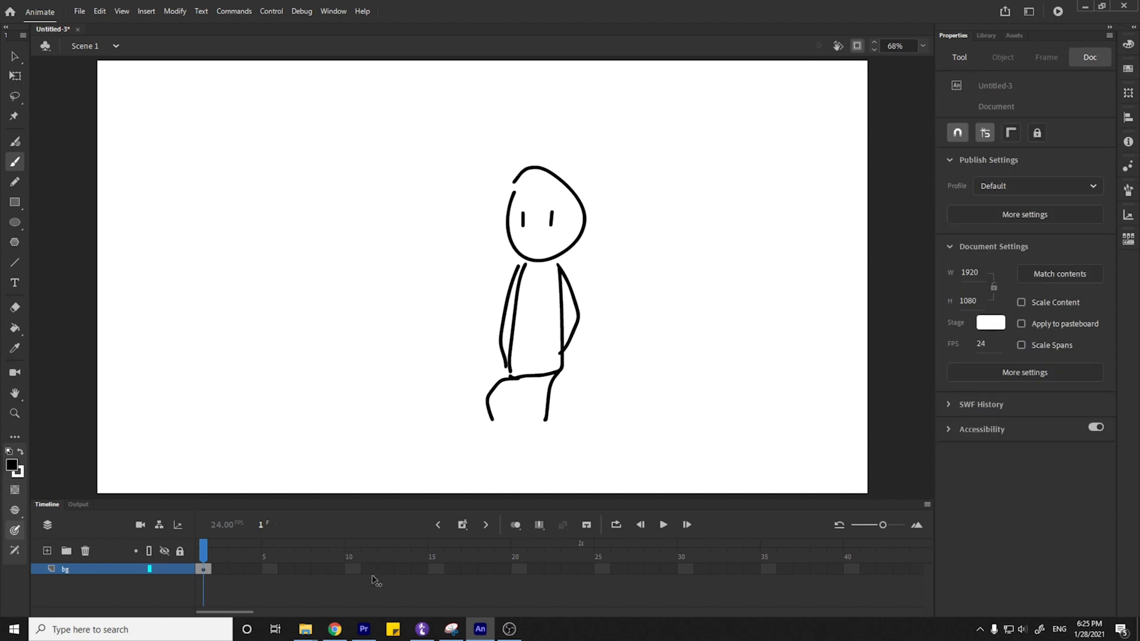
# Convert the character's right-hand eye stroke to a Graphic symbol named eye.
pyautogui.click(15, 60)
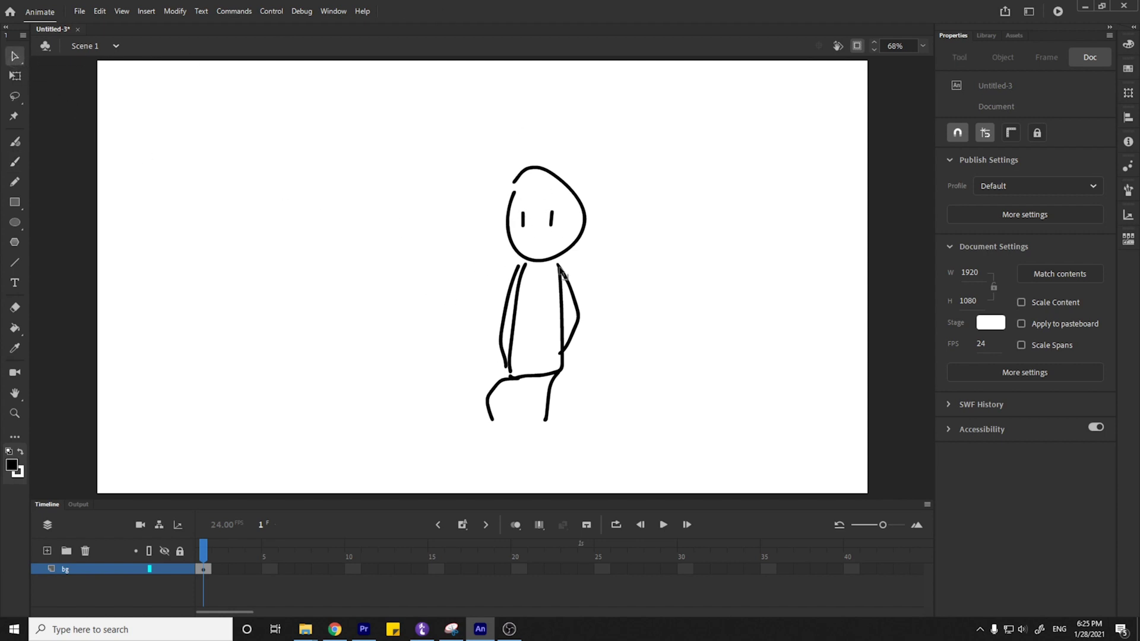
pyautogui.moveTo(538, 202); pyautogui.dragTo(567, 247)
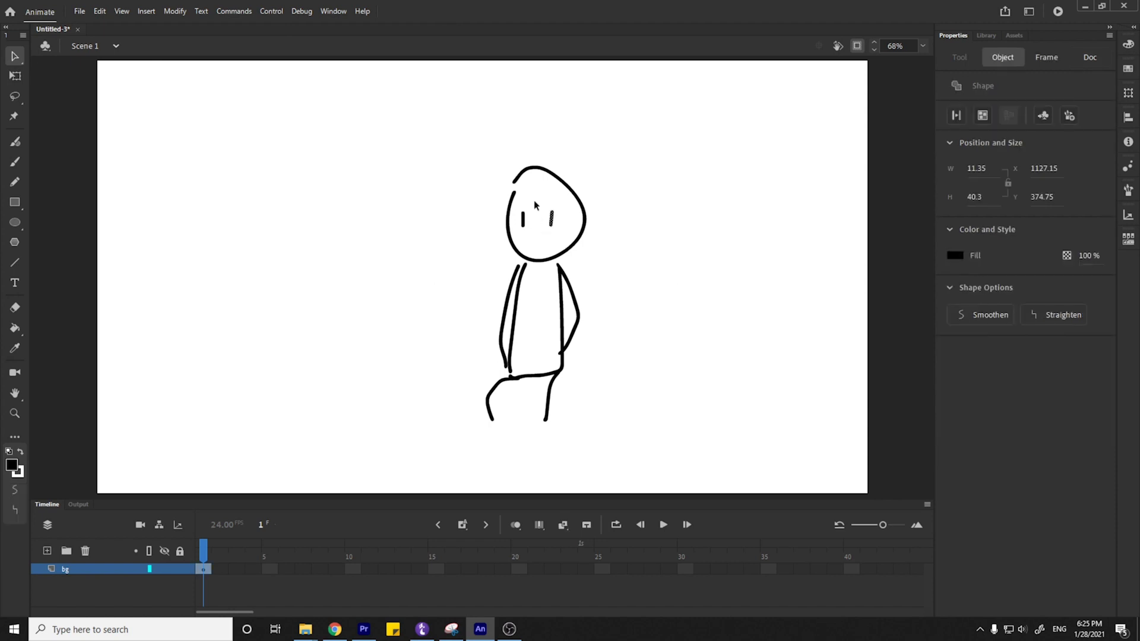
pyautogui.press('F8')
pyautogui.moveTo(340, 221); pyautogui.dragTo(427, 285)
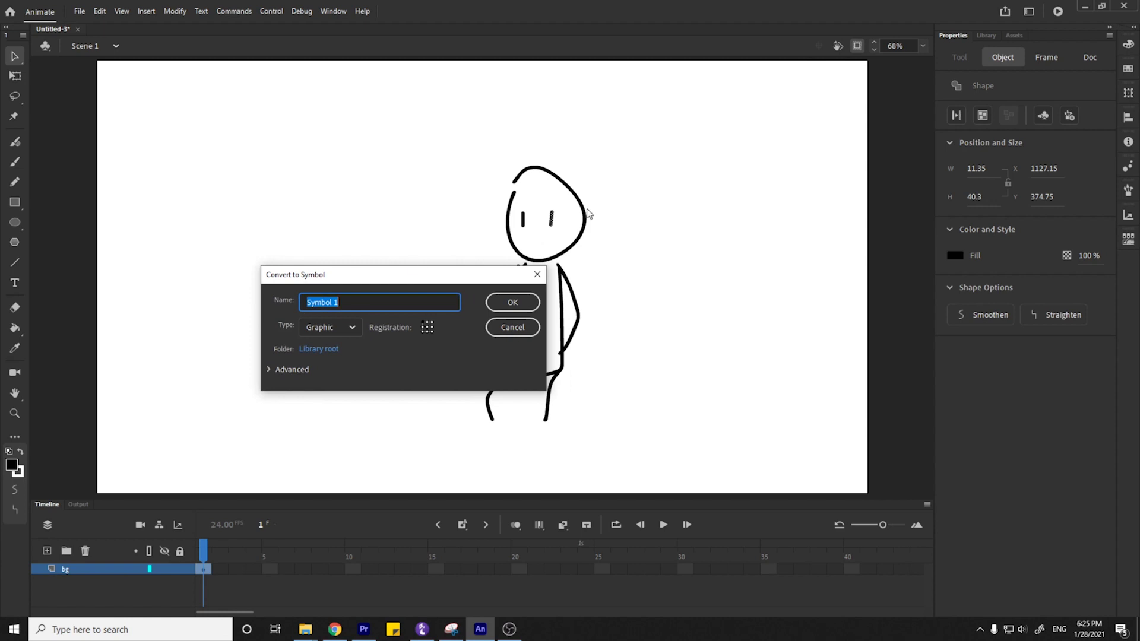
pyautogui.write('eye')
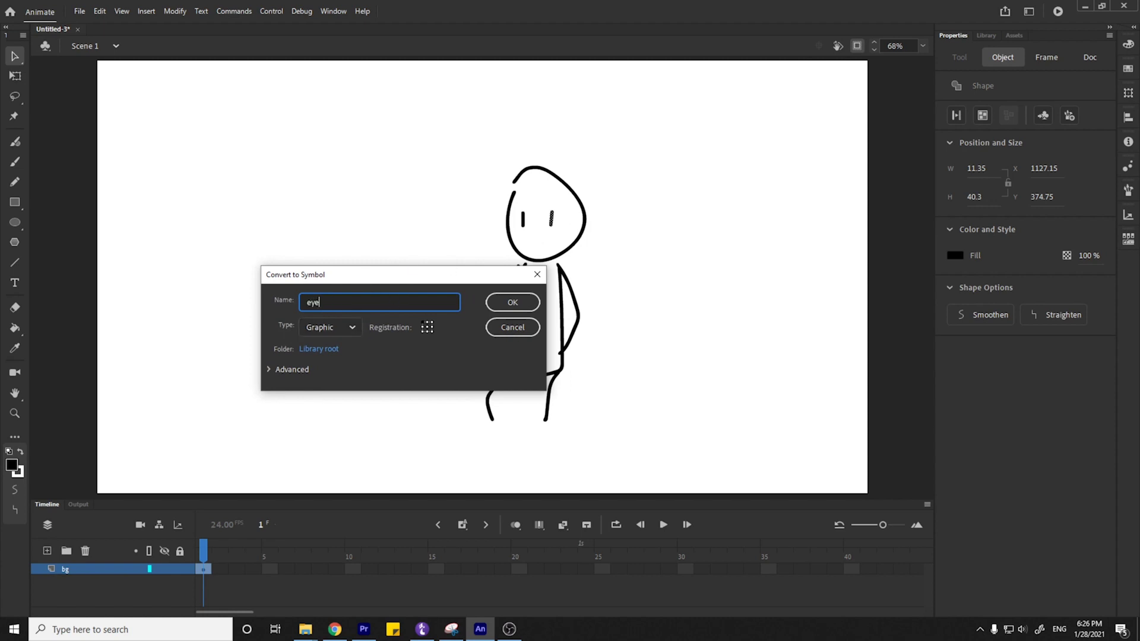
pyautogui.click(338, 330)
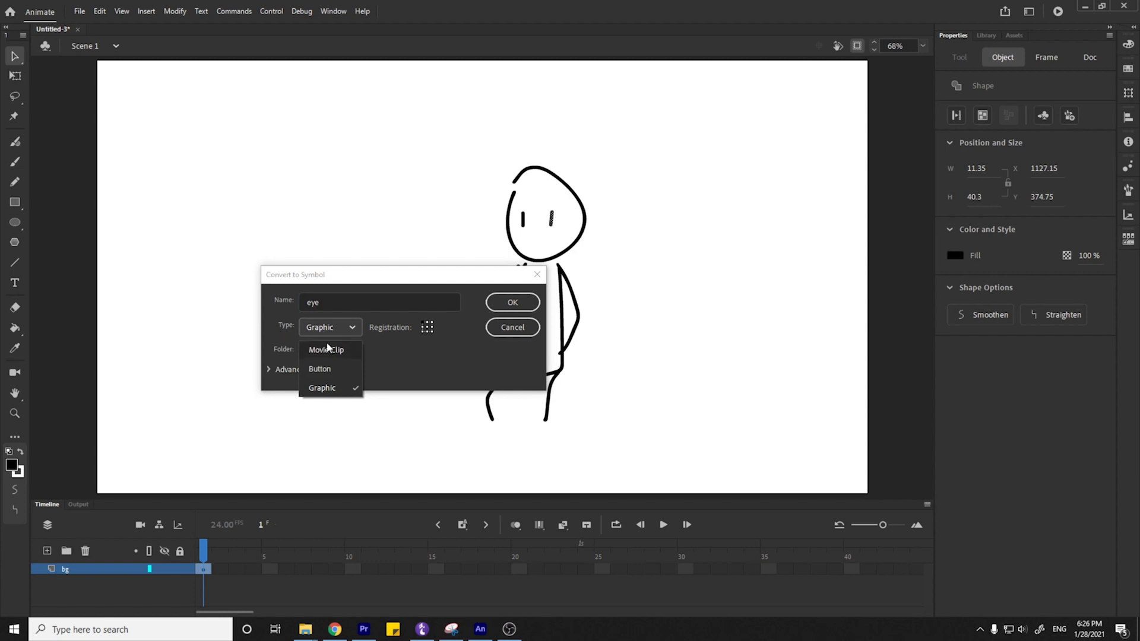
pyautogui.click(334, 389)
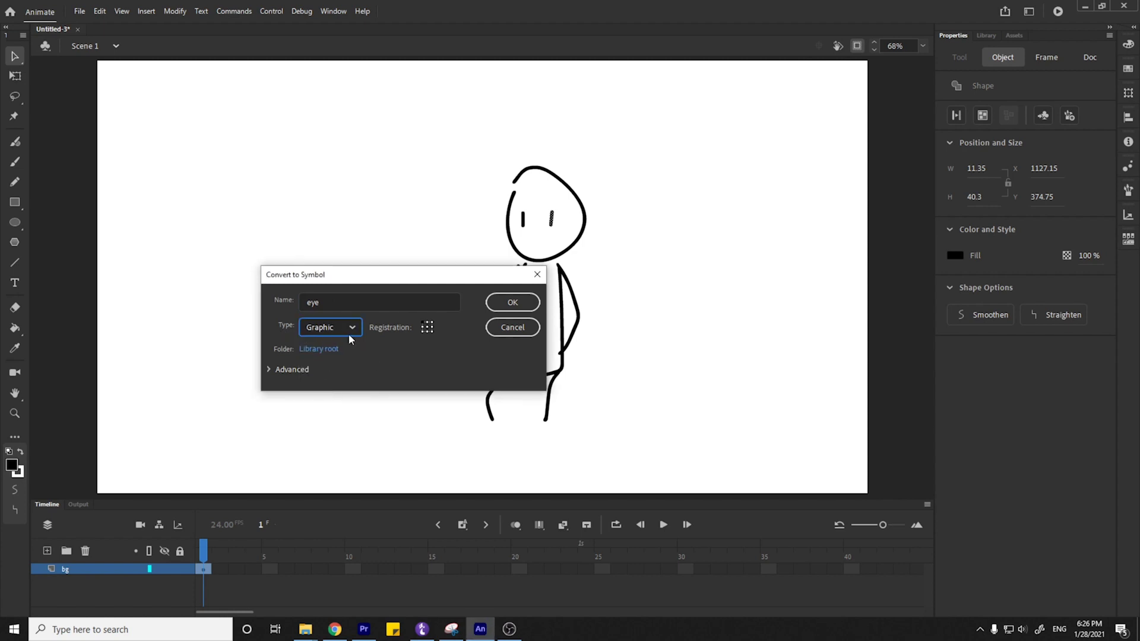
pyautogui.click(511, 304)
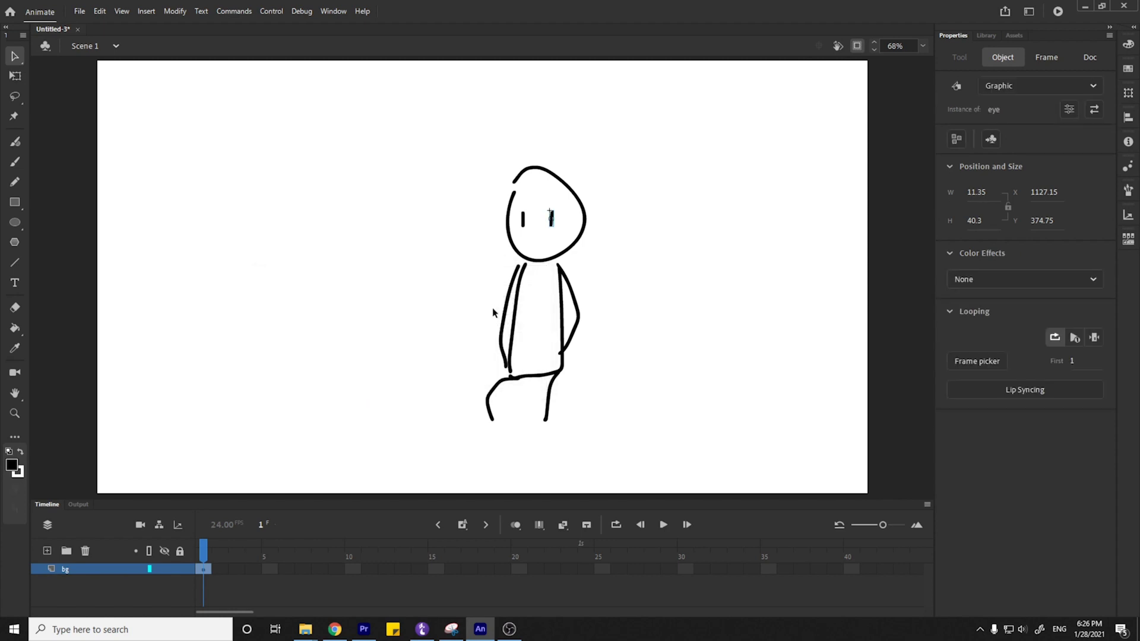
# Select the eye instance on the face, look inside the symbol and return to Scene 1.
pyautogui.click(401, 320)
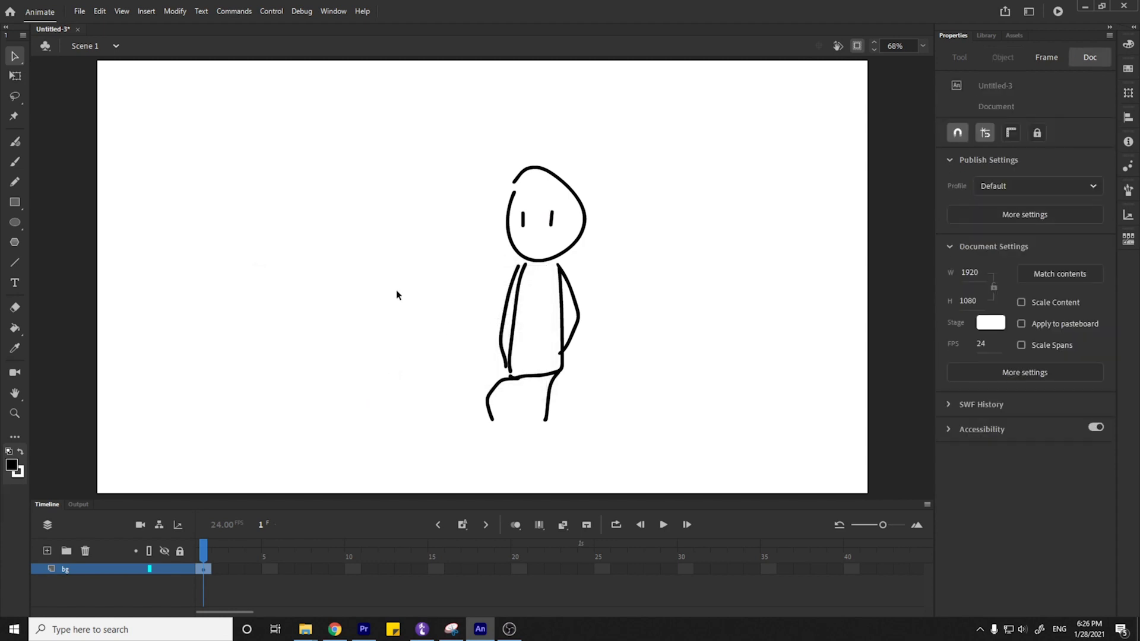
pyautogui.click(557, 225)
pyautogui.click(533, 234)
pyautogui.click(551, 224)
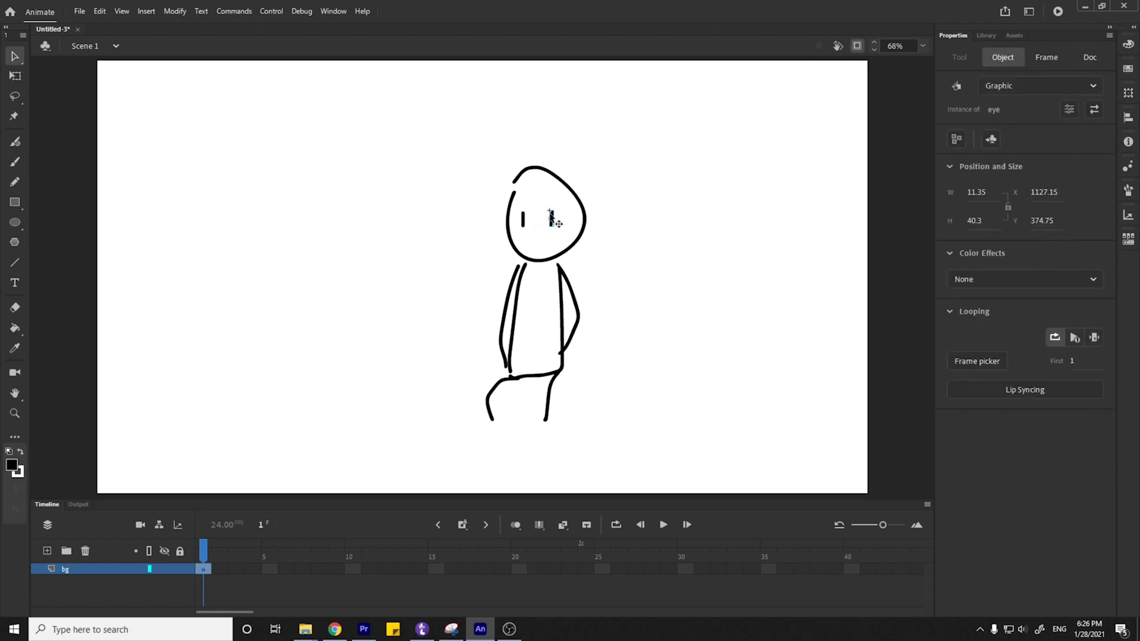
pyautogui.click(552, 228)
pyautogui.click(552, 228)
pyautogui.doubleClick(551, 225)
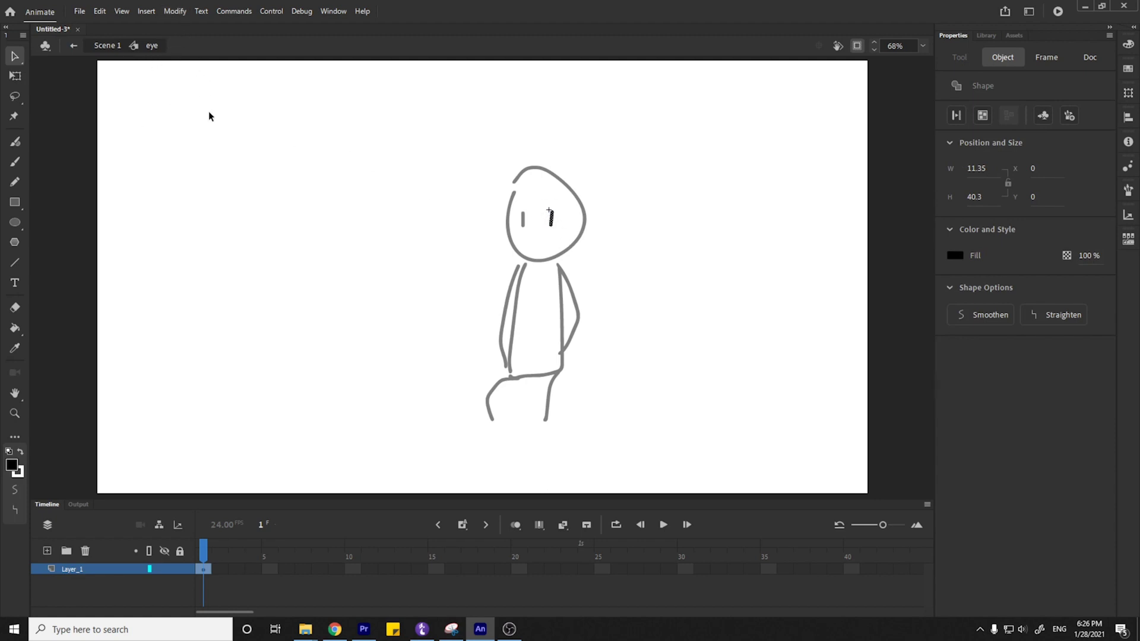
pyautogui.doubleClick(397, 313)
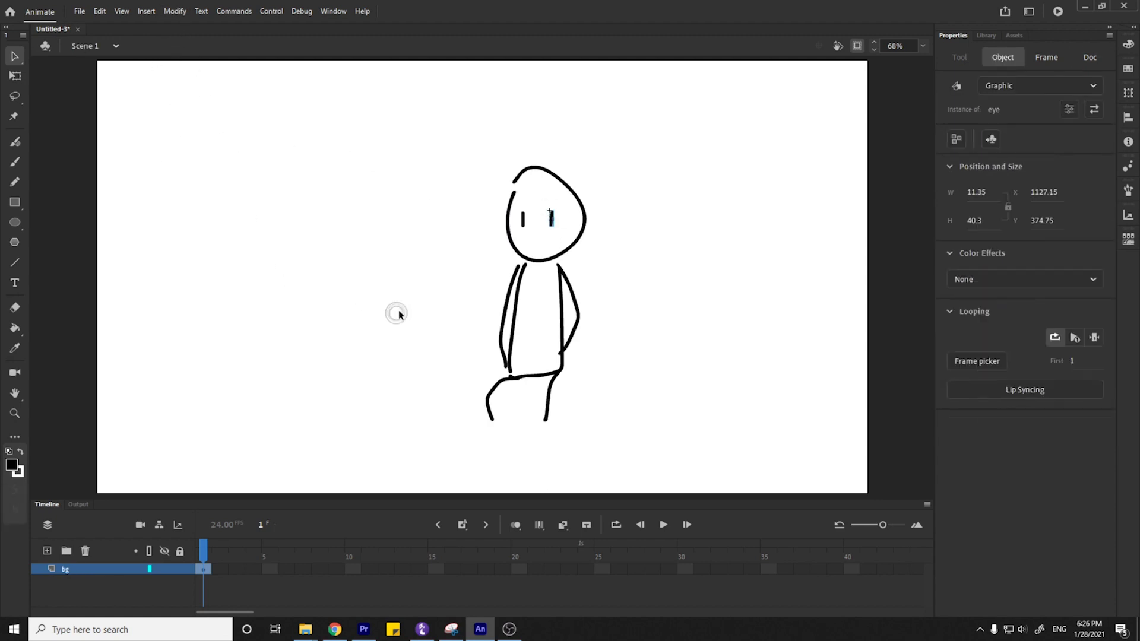
pyautogui.click(344, 262)
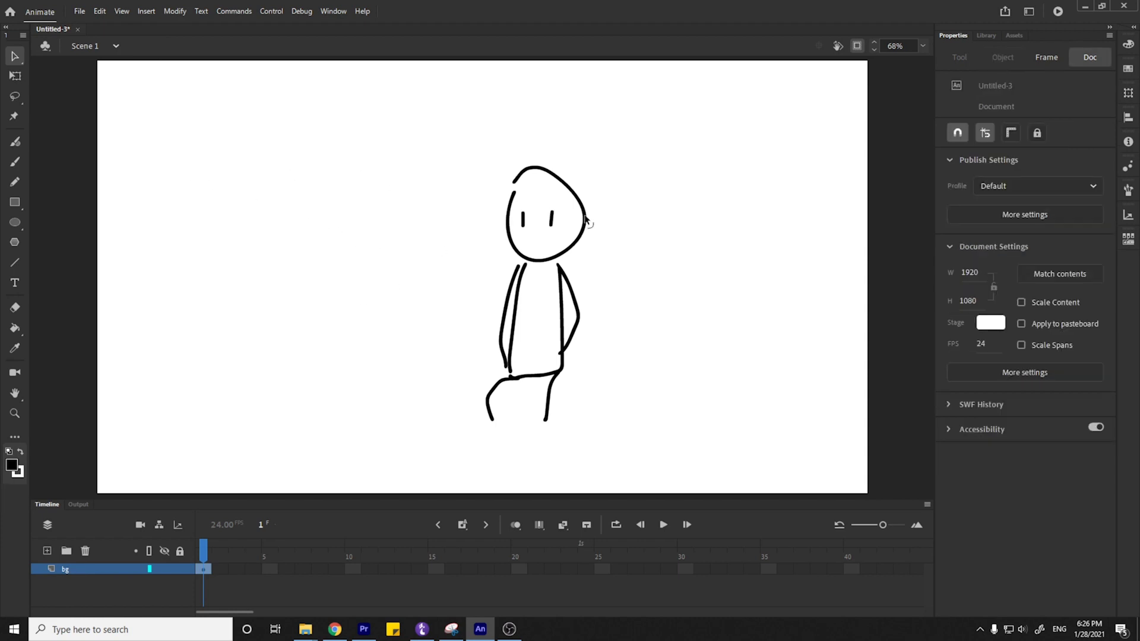
# Open the eye symbol for editing and insert a keyframe at frame 20 of its layer.
pyautogui.doubleClick(551, 219)
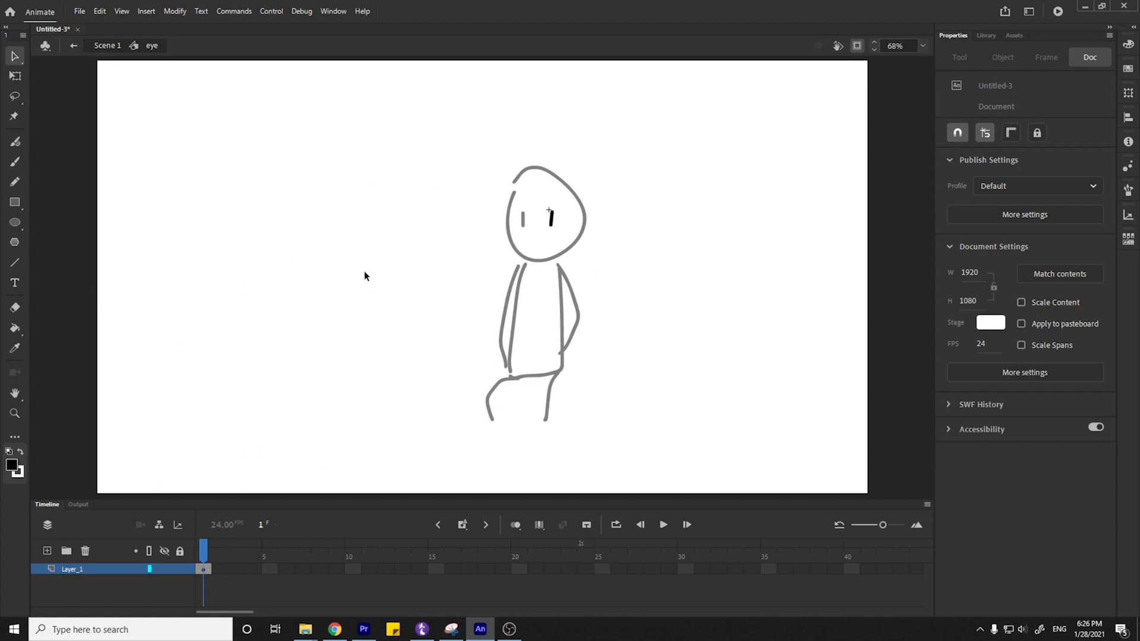
pyautogui.click(517, 568)
pyautogui.press('F6')
pyautogui.click(622, 322)
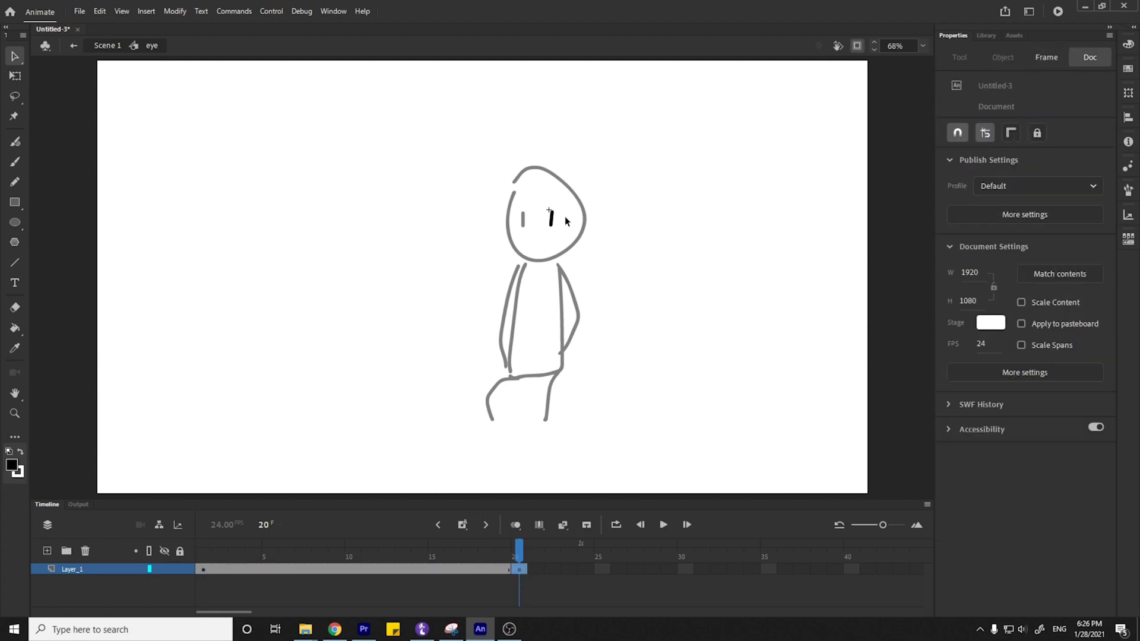
# Replace the eye on frame 20 with a short horizontal brush stroke as a closed eye, using onion skinning as a guide.
pyautogui.click(551, 219)
pyautogui.press('Delete')
pyautogui.click(515, 525)
pyautogui.press('b')
pyautogui.hotkey('ctrl', '=')
pyautogui.moveTo(470, 285)
pyautogui.mouseDown()
pyautogui.moveTo(493, 285)
pyautogui.moveTo(495, 273)
pyautogui.moveTo(491, 282)
pyautogui.mouseUp()
pyautogui.hotkey('ctrl', 'z')
pyautogui.hotkey('ctrl', 'z')
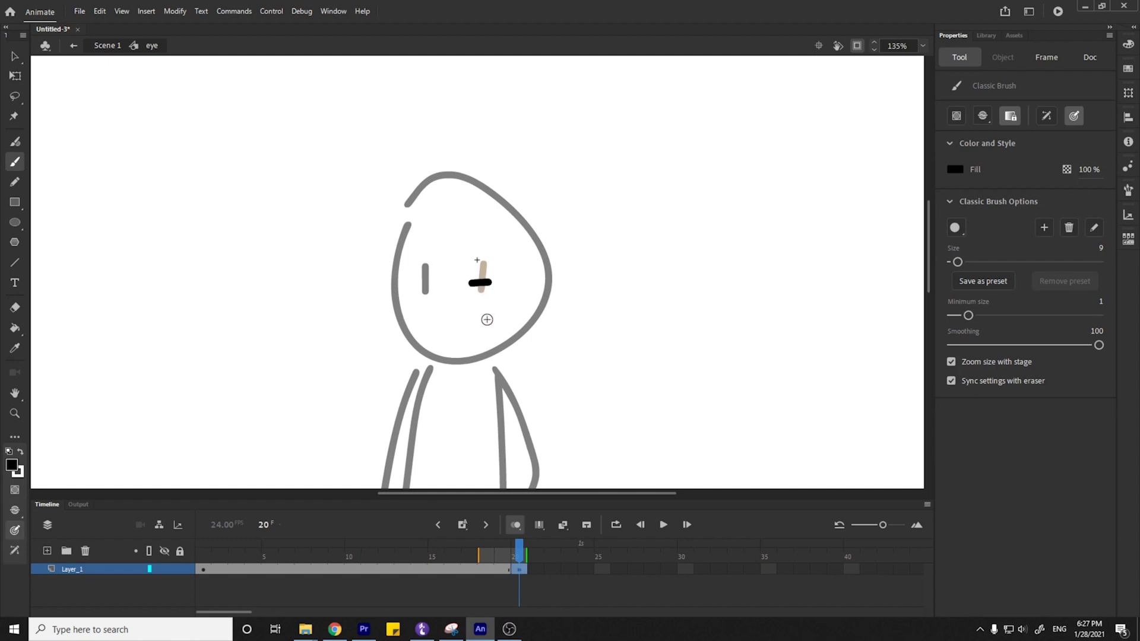
# Redraw the closed-eye stroke centred on the open eye in frame 20, switch off onion skinning and extend the layer to frame 21.
pyautogui.hotkey('ctrl', 'z')
pyautogui.moveTo(473, 278); pyautogui.dragTo(492, 281)
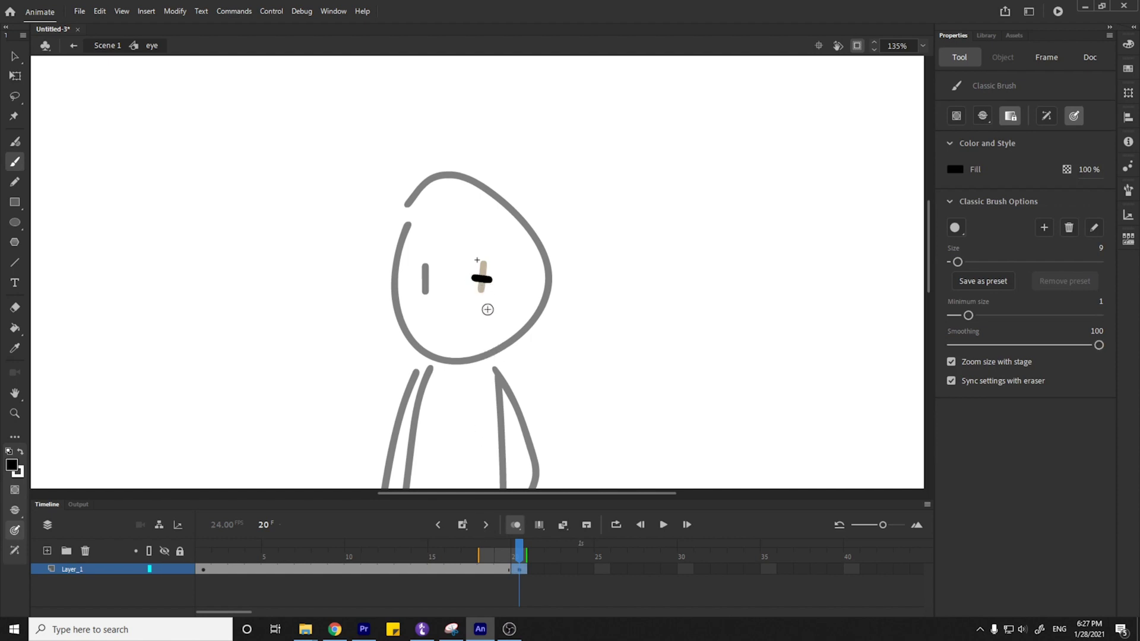
pyautogui.click(515, 524)
pyautogui.press('F5')
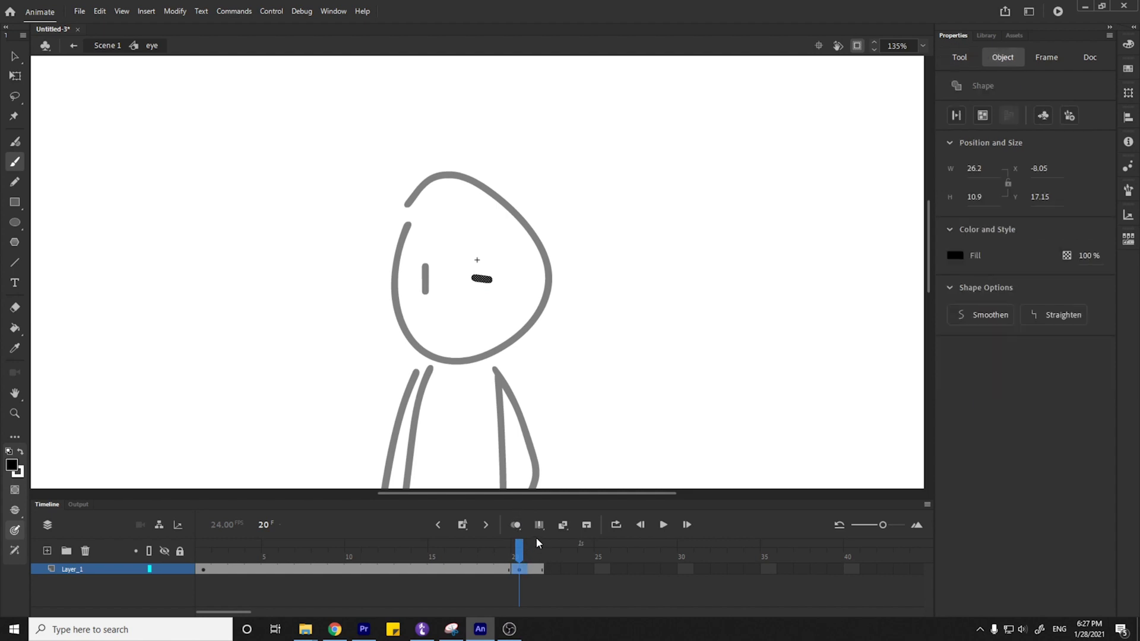
pyautogui.moveTo(521, 547)
pyautogui.mouseDown()
pyautogui.moveTo(535, 547)
pyautogui.moveTo(419, 547)
pyautogui.moveTo(536, 547)
pyautogui.mouseUp()
pyautogui.click(561, 485)
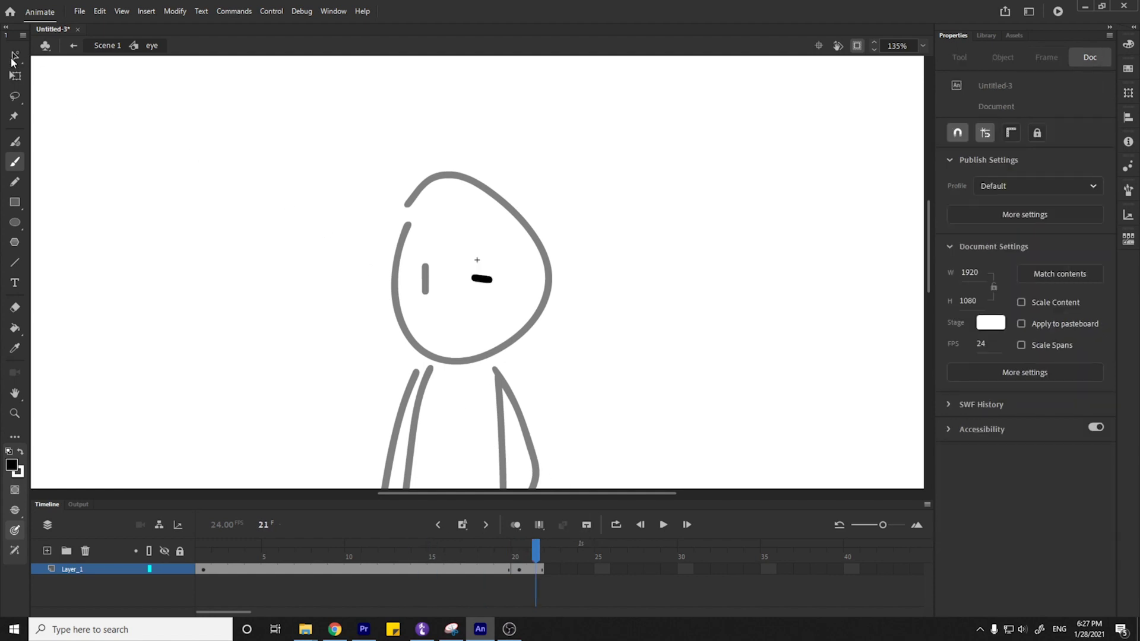
# Return to Scene 1 and extend the bg layer's frames to frame 40.
pyautogui.click(18, 57)
pyautogui.doubleClick(264, 385)
pyautogui.click(283, 439)
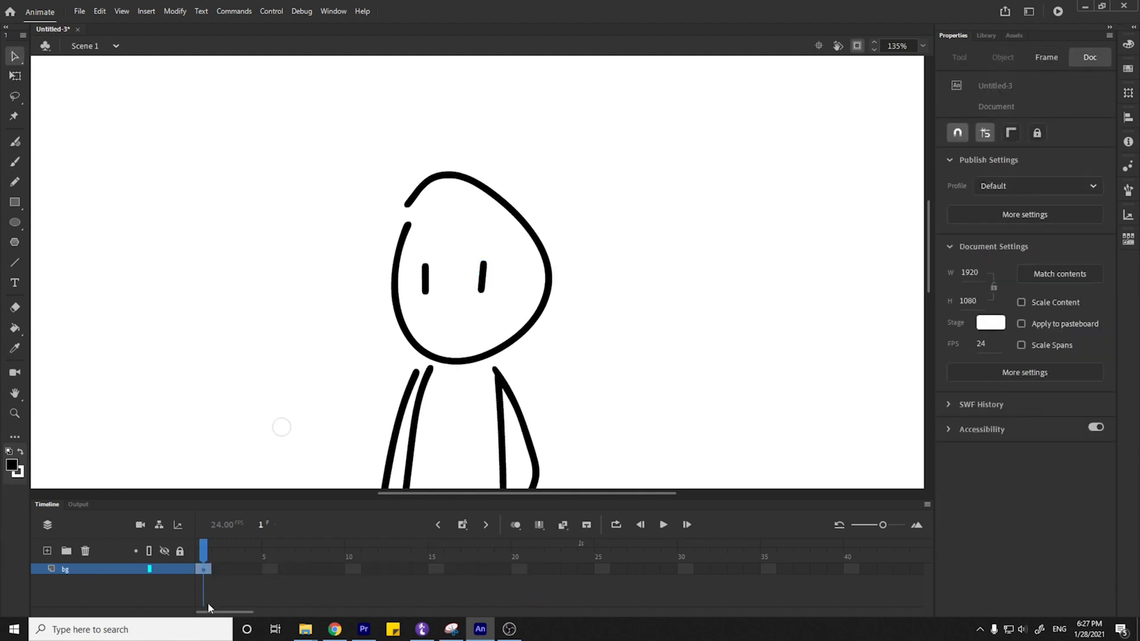
pyautogui.click(234, 586)
pyautogui.click(852, 569)
pyautogui.press('F5')
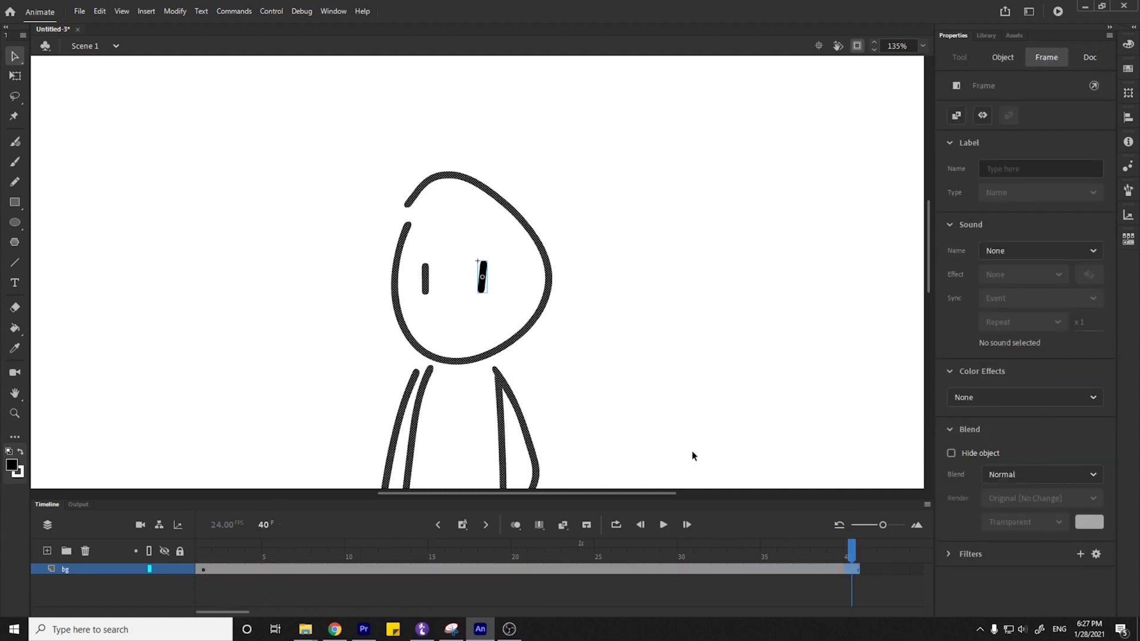
# Scrub through the scene to preview the right-hand eye's blink, and try deleting the left-hand eye stroke on frame 2.
pyautogui.moveTo(855, 552); pyautogui.dragTo(220, 534)
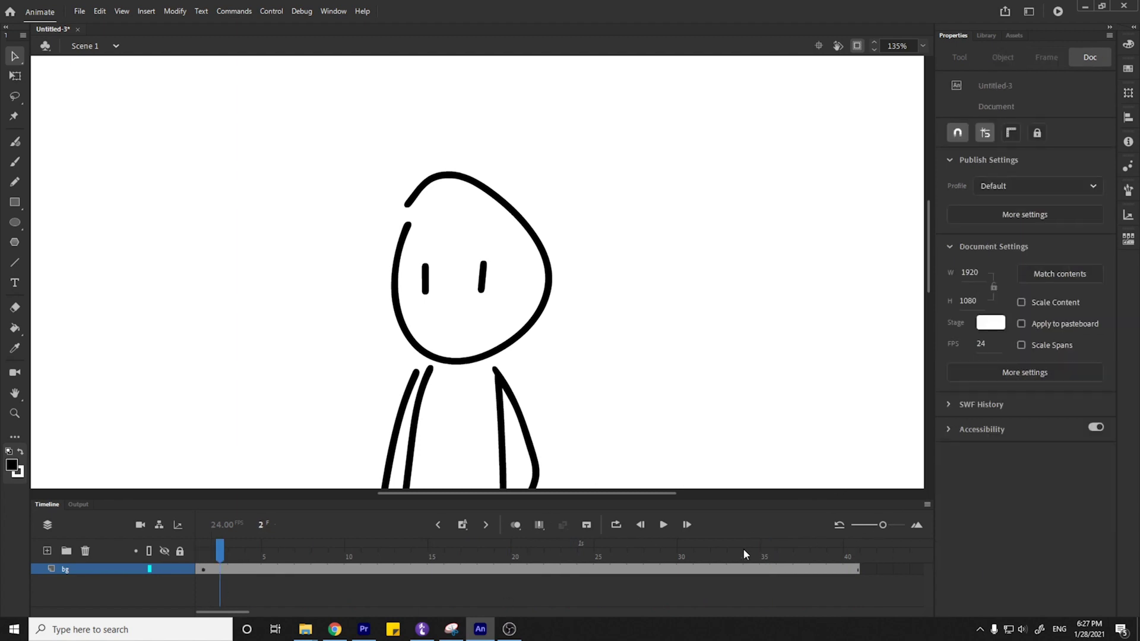
pyautogui.click(485, 281)
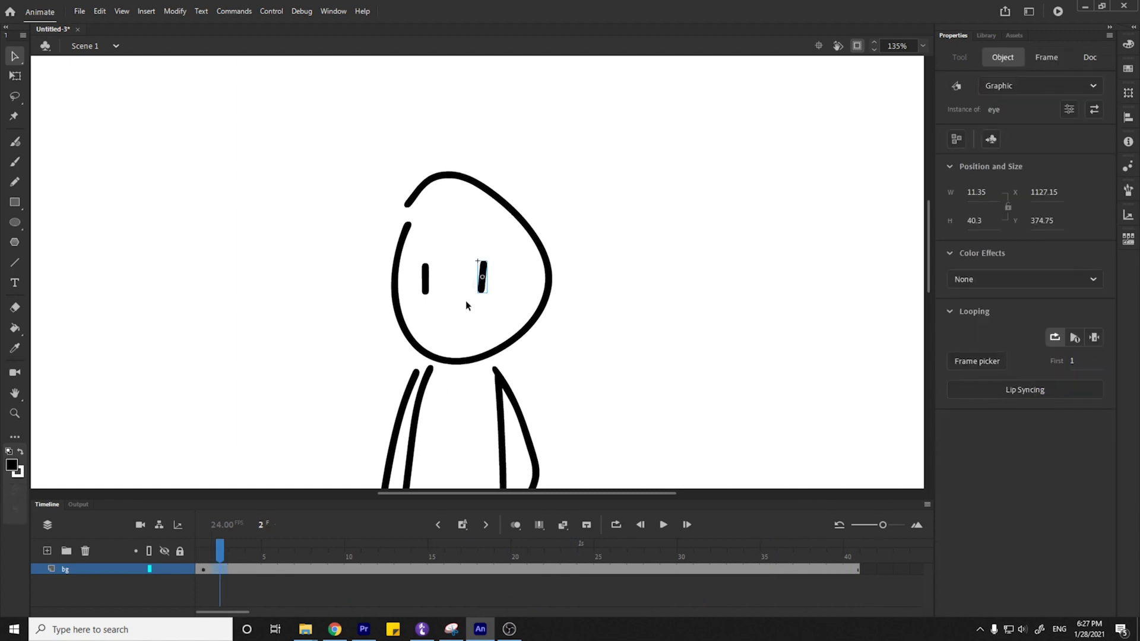
pyautogui.moveTo(417, 313); pyautogui.dragTo(418, 309)
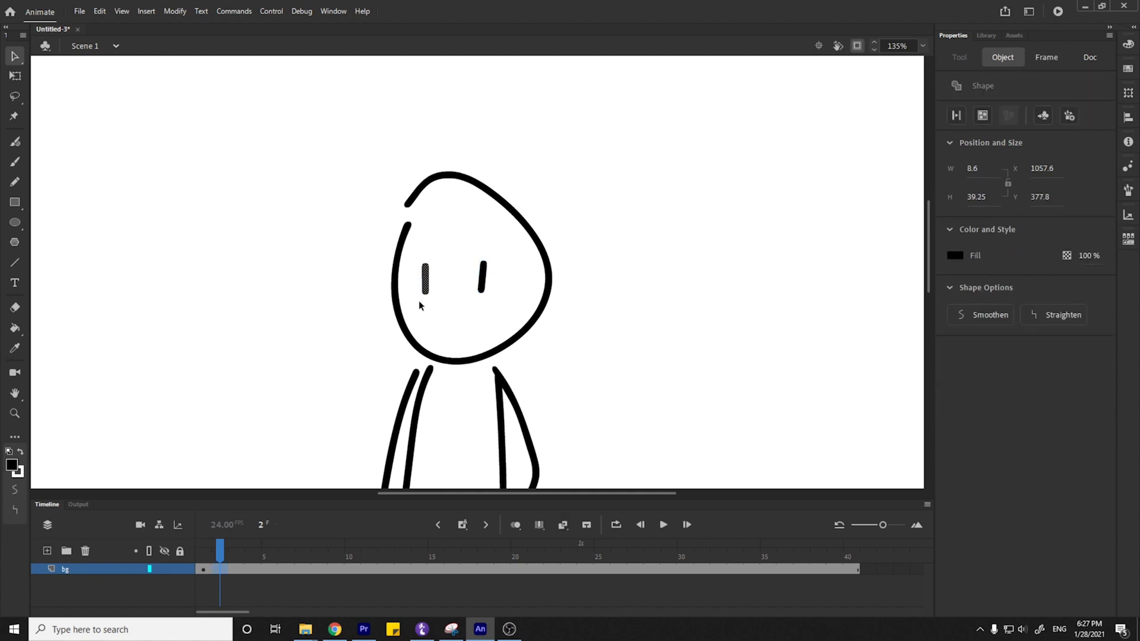
pyautogui.press('Delete')
pyautogui.hotkey('ctrl', 'z')
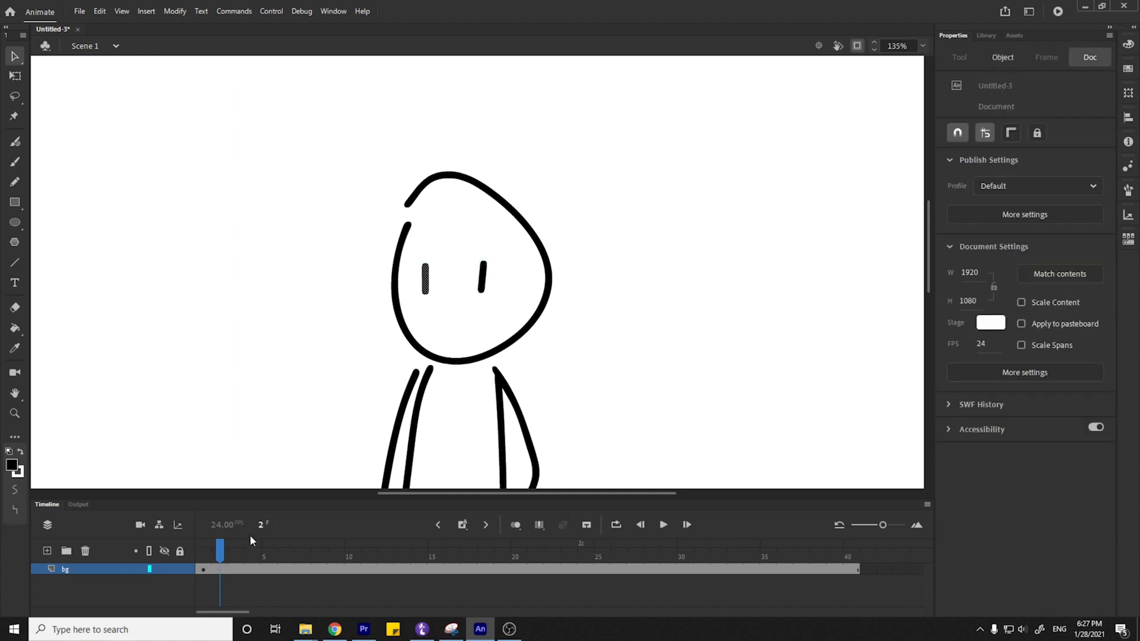
# On frame 1, delete the left-hand eye stroke and put a copy of the right-hand eye symbol instance in its place.
pyautogui.moveTo(219, 551); pyautogui.dragTo(203, 551)
pyautogui.moveTo(464, 244); pyautogui.dragTo(501, 312)
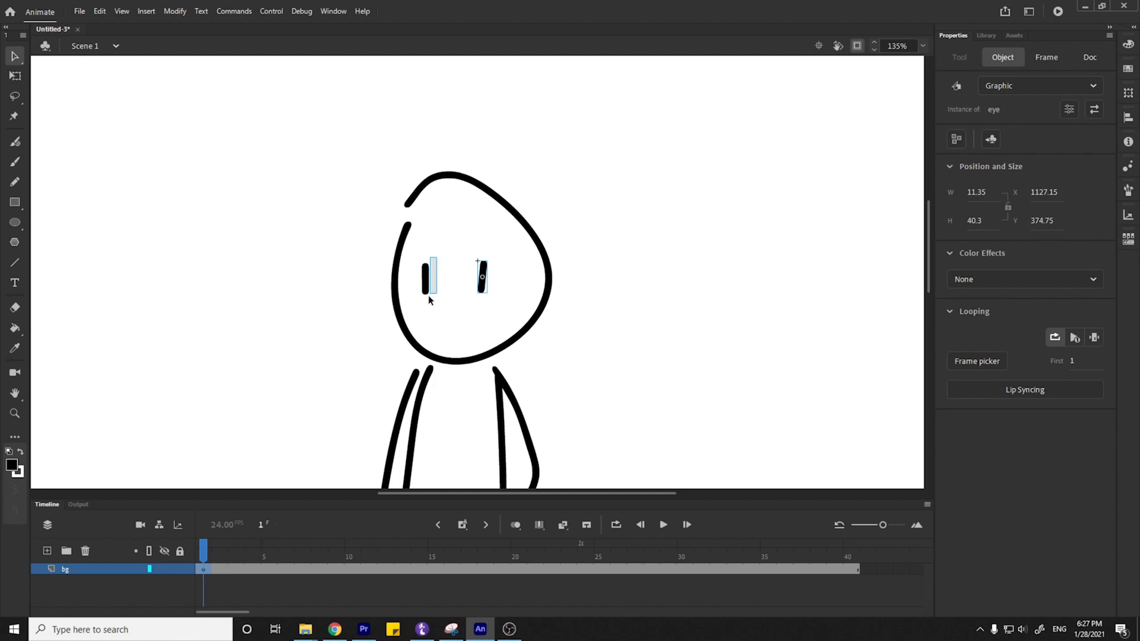
pyautogui.click(424, 284)
pyautogui.press('Delete')
pyautogui.click(482, 276)
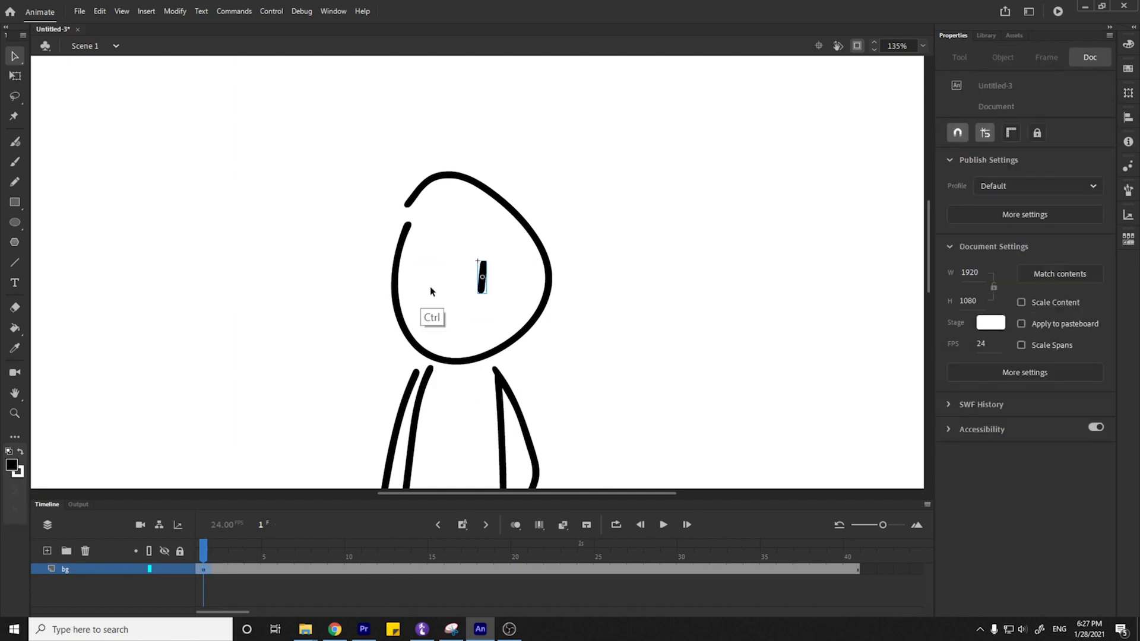
pyautogui.moveTo(486, 290); pyautogui.dragTo(425, 301)
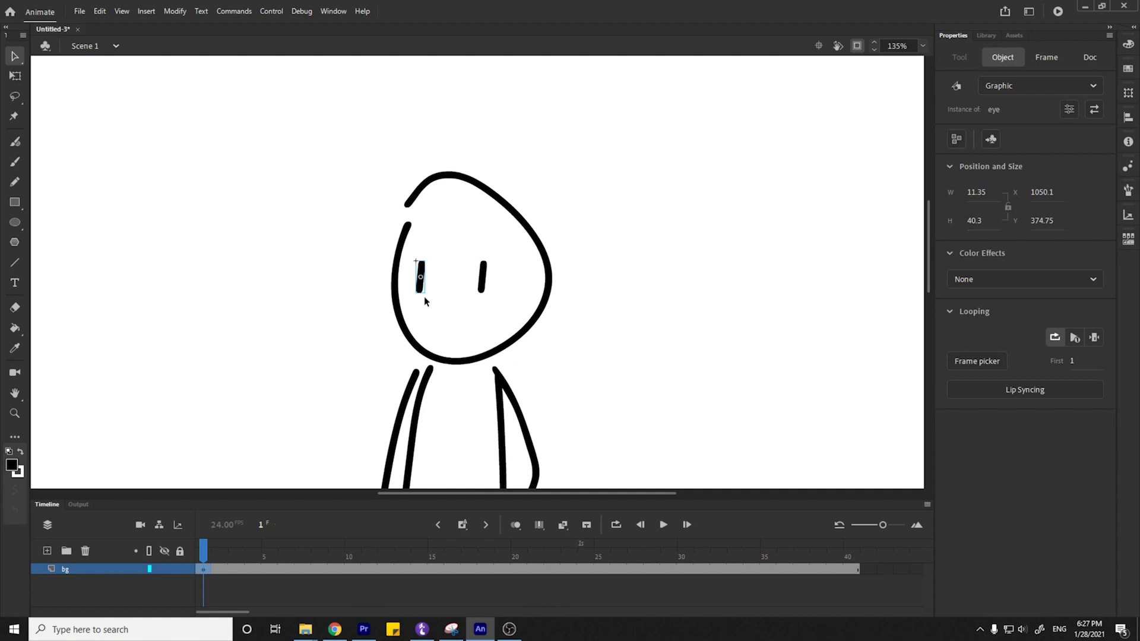
# Test the movie from frame 1 to check both eyes blinking, and close the preview window.
pyautogui.moveTo(214, 550)
pyautogui.mouseDown()
pyautogui.moveTo(682, 550)
pyautogui.moveTo(203, 551)
pyautogui.mouseUp()
pyautogui.click(231, 442)
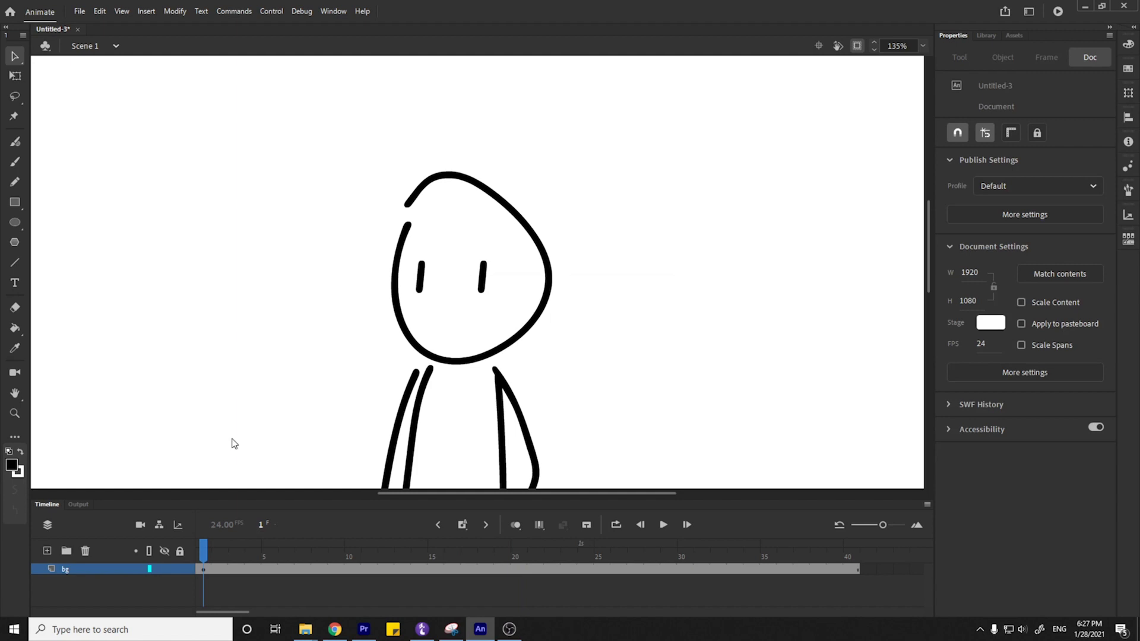
pyautogui.hotkey('ctrl', 'Return')
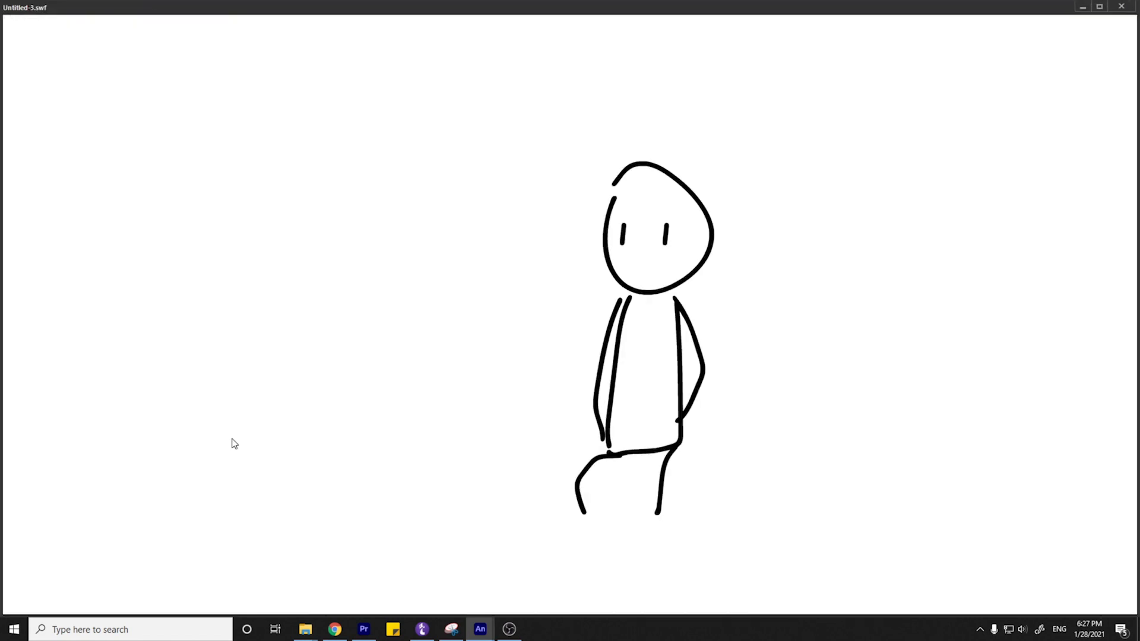
pyautogui.click(1121, 6)
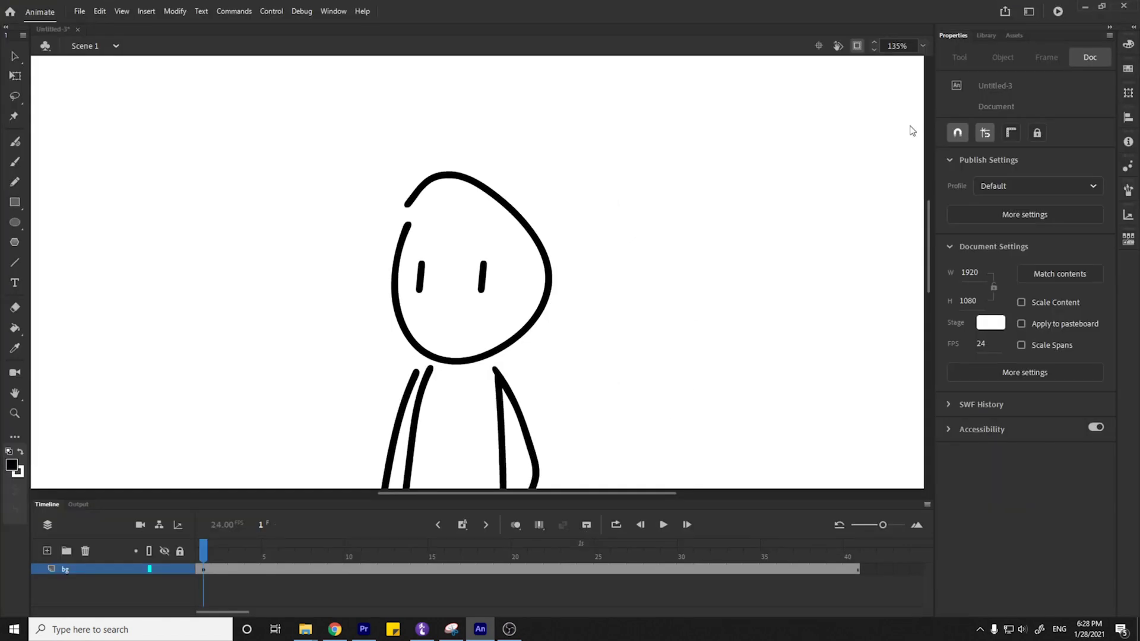
# Open the eye symbol for editing and delete the closed-eye stroke on frame 20.
pyautogui.doubleClick(484, 286)
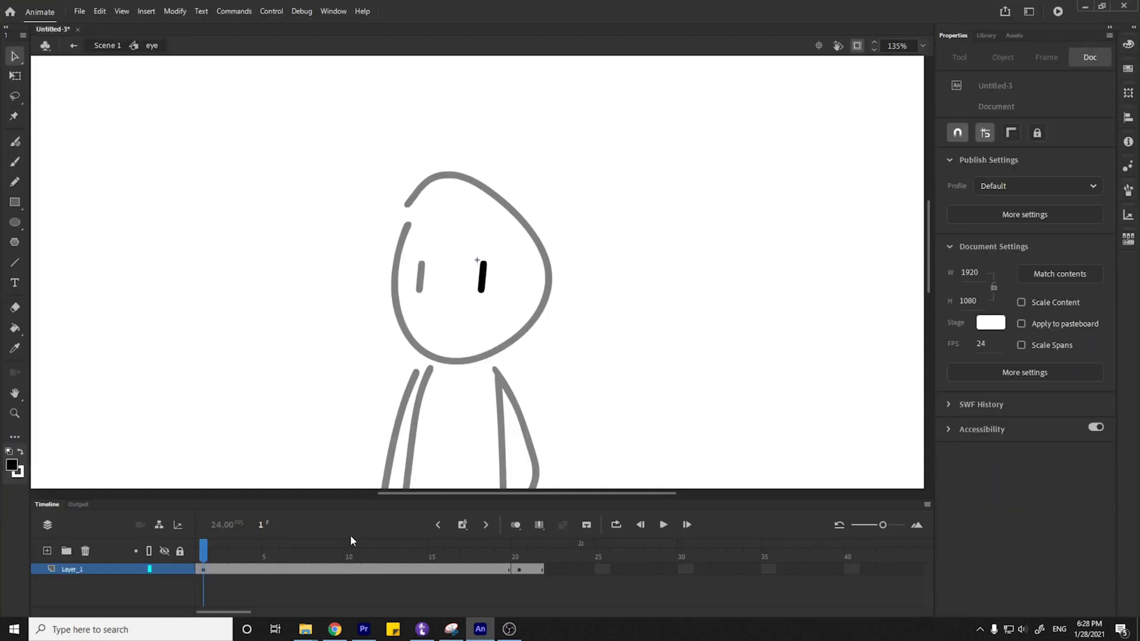
pyautogui.moveTo(289, 558); pyautogui.dragTo(519, 557)
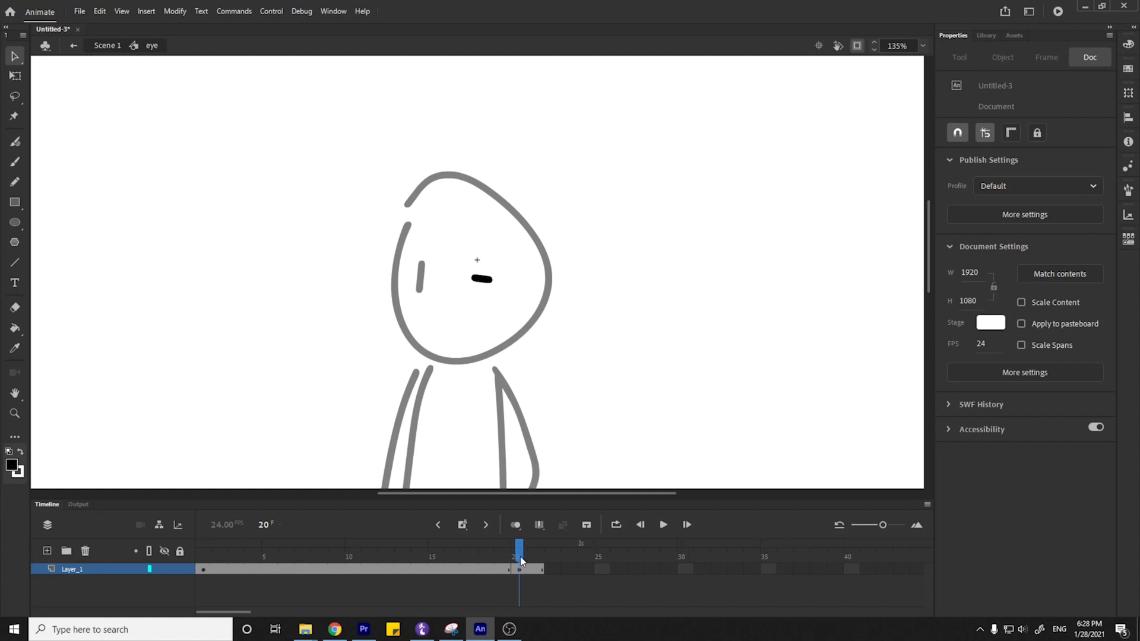
pyautogui.moveTo(463, 266); pyautogui.dragTo(514, 302)
pyautogui.press('Delete')
# Using onion skinning as a guide, brush a small V-shaped closed eye on frame 20 and shift it slightly downward.
pyautogui.click(515, 525)
pyautogui.press('b')
pyautogui.moveTo(481, 288); pyautogui.dragTo(489, 280)
pyautogui.hotkey('ctrl', 'z')
pyautogui.hotkey('ctrl', 'z')
pyautogui.hotkey('ctrl', 'z')
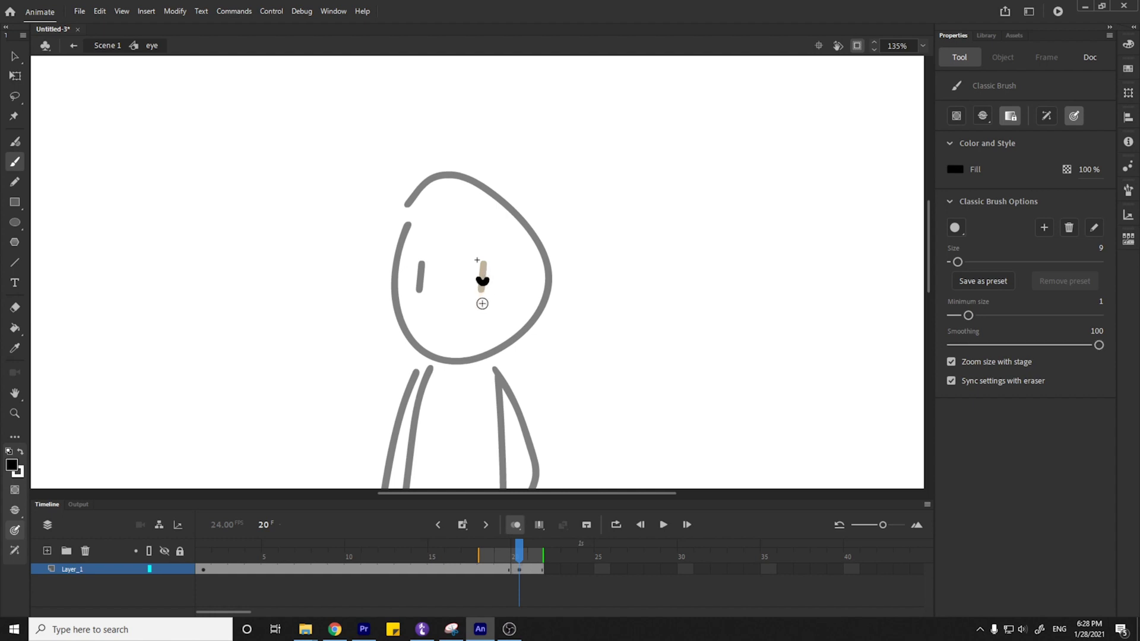
pyautogui.press('v')
pyautogui.click(483, 283)
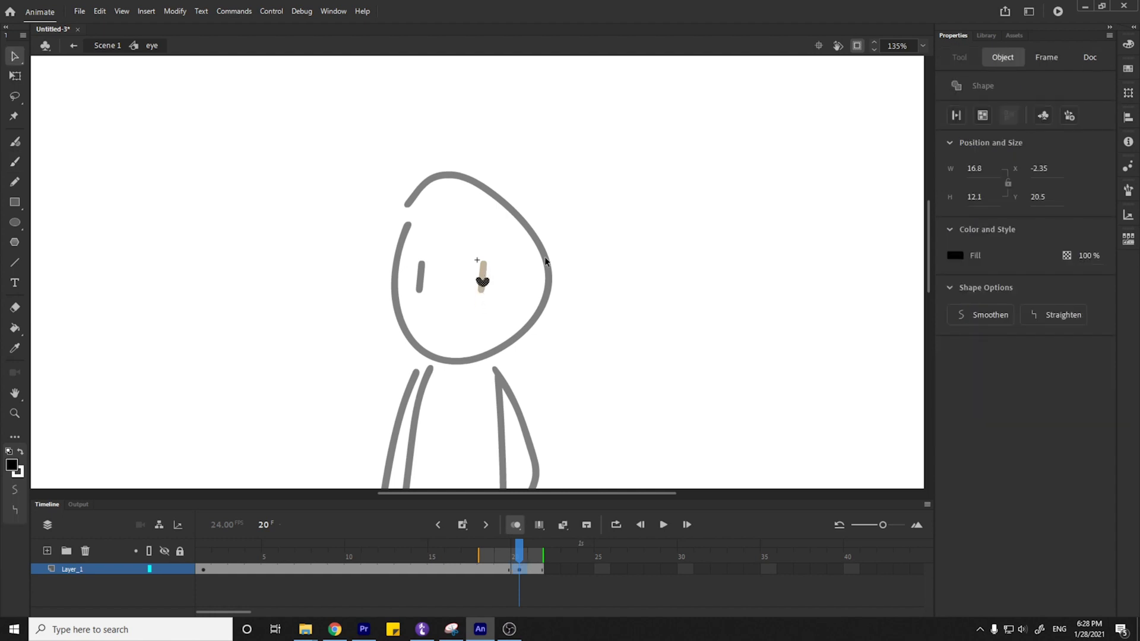
# Return to Scene 1, scrub around frame 20 and test the movie to review both eyes' new blink.
pyautogui.doubleClick(603, 245)
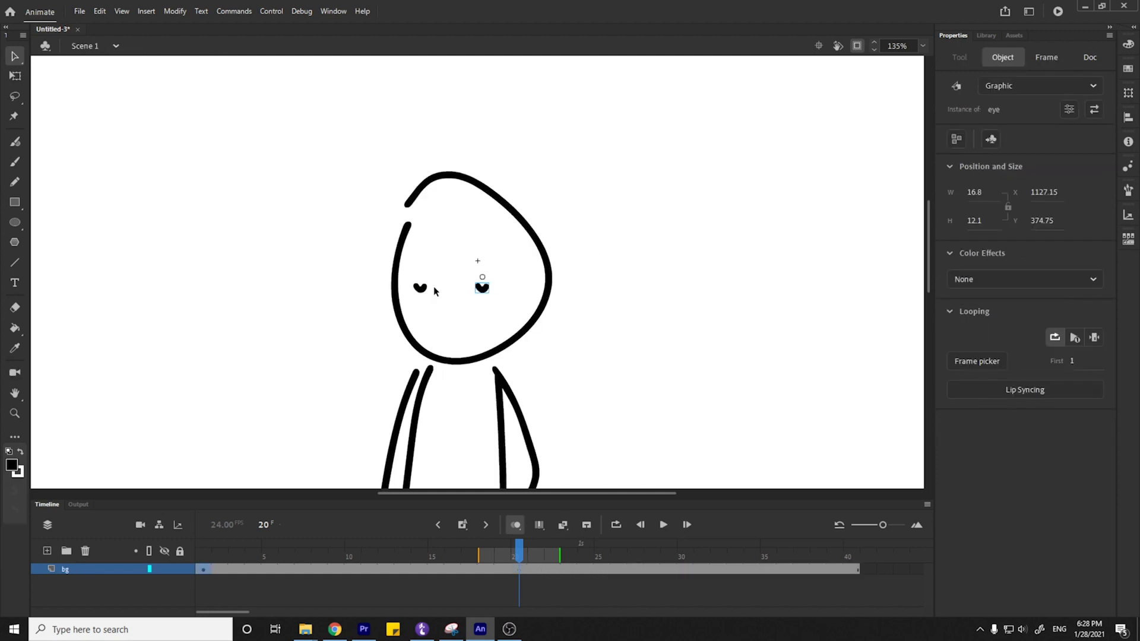
pyautogui.moveTo(520, 552); pyautogui.dragTo(452, 546)
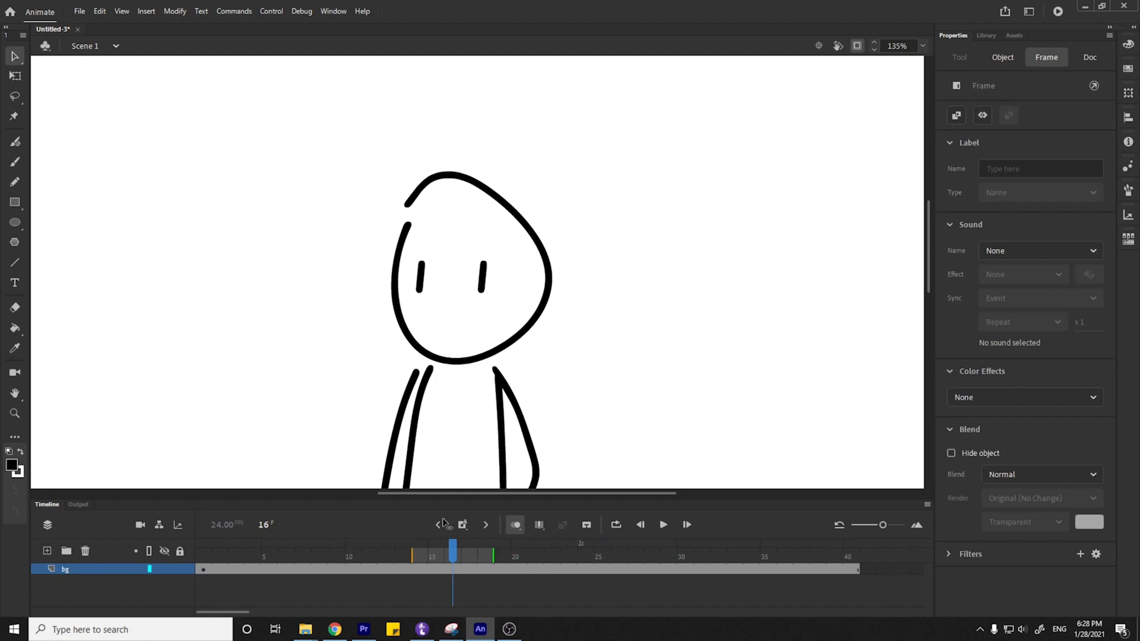
pyautogui.click(443, 524)
pyautogui.hotkey('ctrl', 'Return')
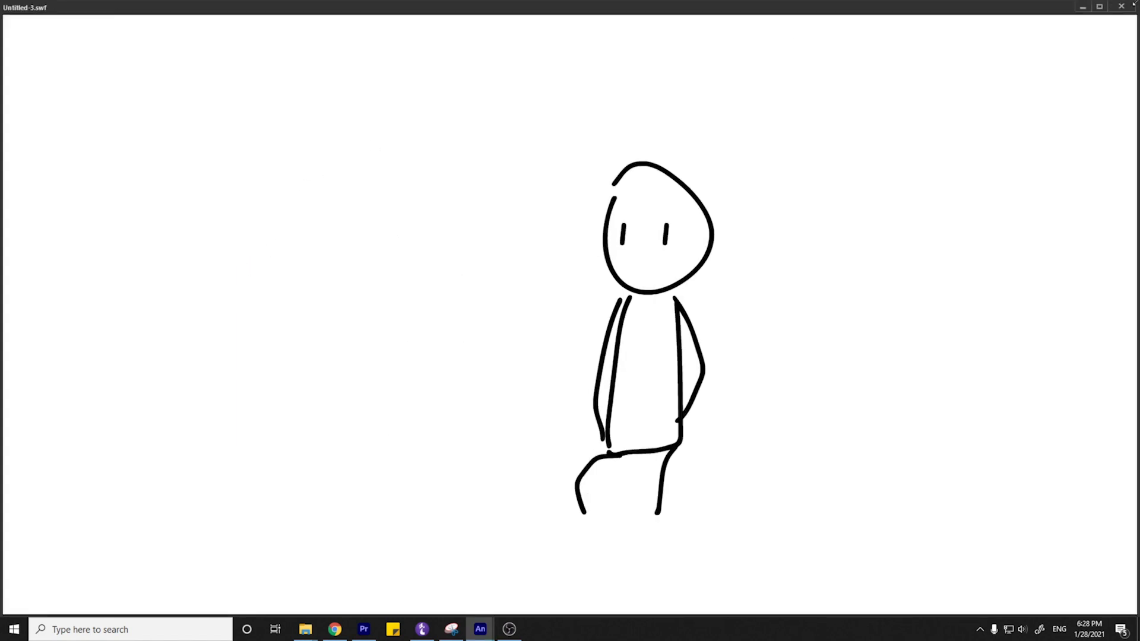
pyautogui.click(1125, 5)
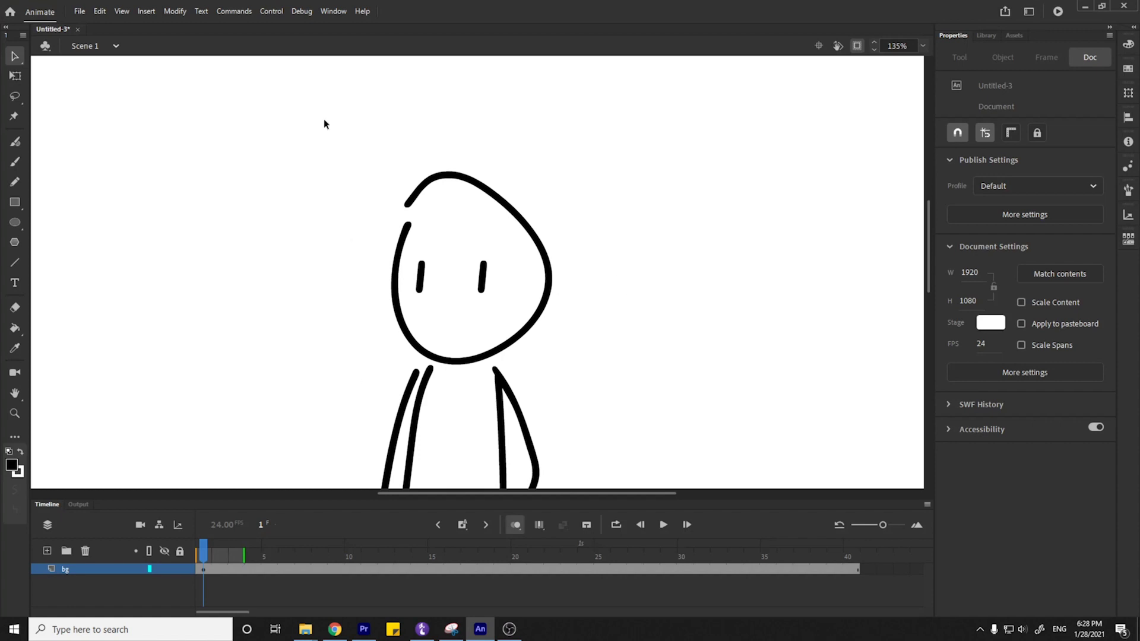
pyautogui.moveTo(496, 290); pyautogui.dragTo(500, 293)
pyautogui.click(501, 293)
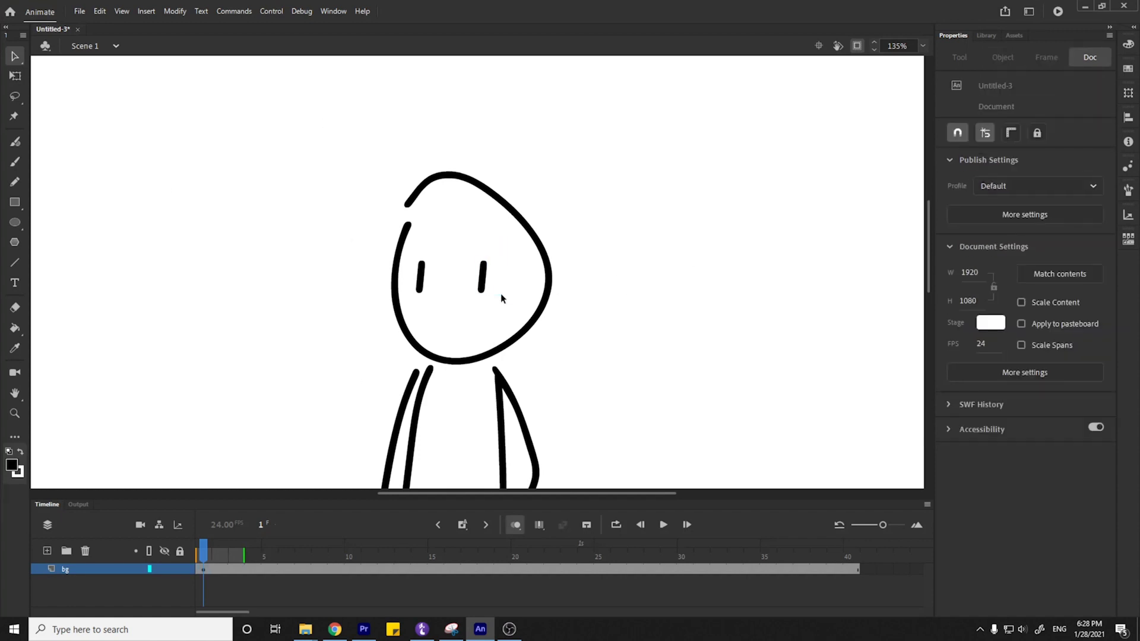
pyautogui.hotkey('ctrl', '-')
pyautogui.hotkey('ctrl', '-')
pyautogui.hotkey('ctrl', '=')
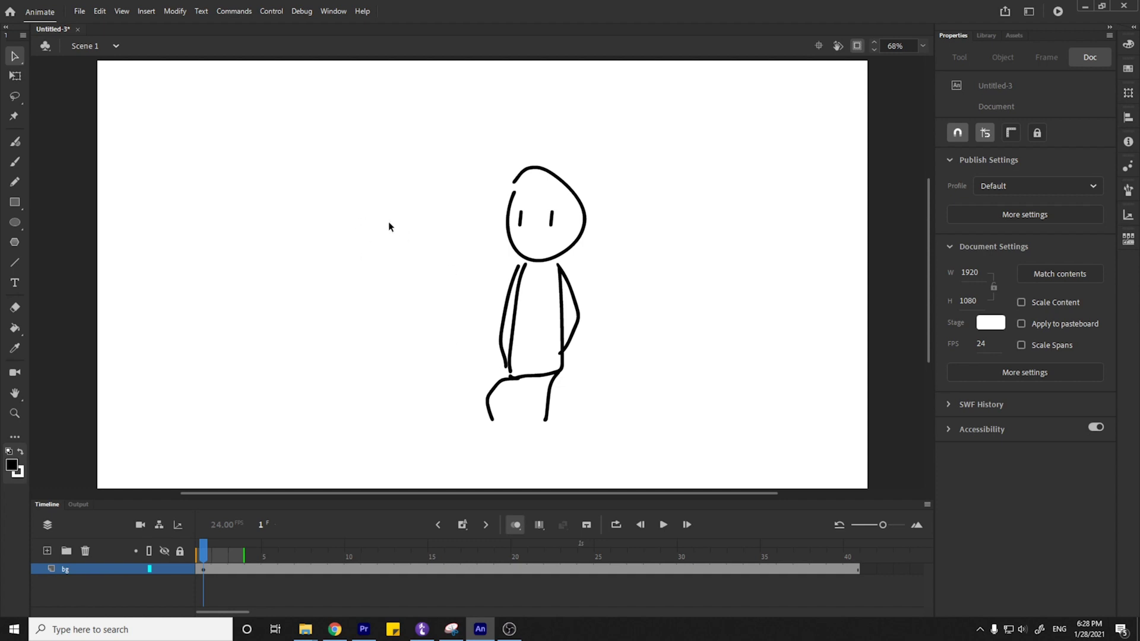
pyautogui.click(550, 219)
pyautogui.click(641, 444)
pyautogui.click(219, 568)
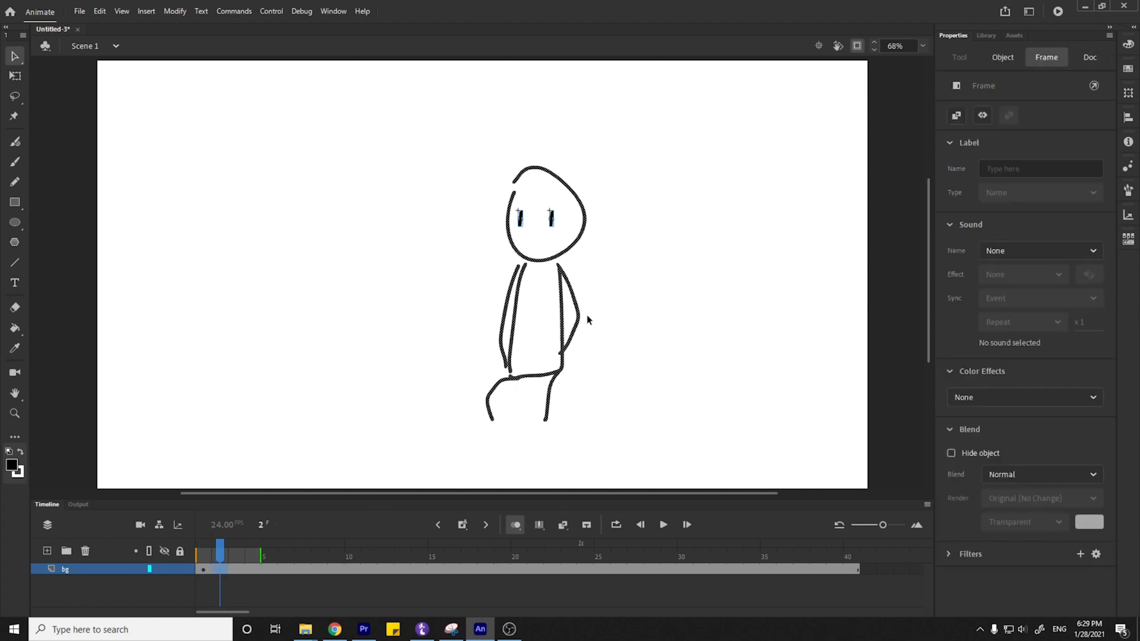
pyautogui.click(479, 383)
# On frame 1, brush a slanted handwritten "subscribe" scribble and a ringing bell with motion lines beside the character.
pyautogui.moveTo(220, 561)
pyautogui.mouseDown()
pyautogui.moveTo(202, 557)
pyautogui.moveTo(839, 561)
pyautogui.moveTo(203, 558)
pyautogui.mouseUp()
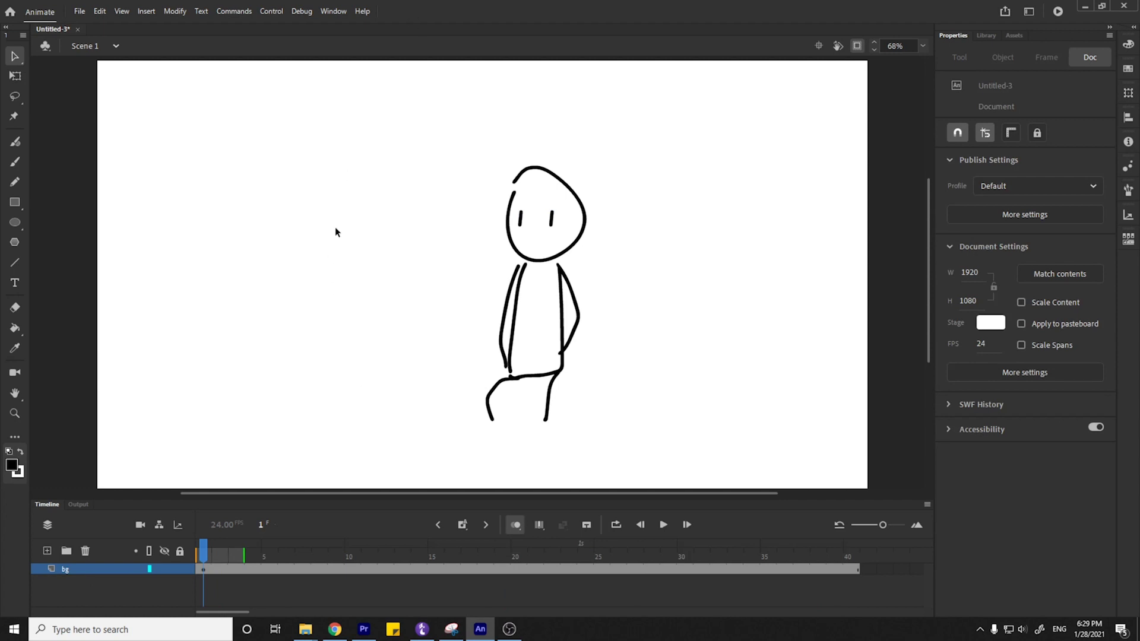
pyautogui.press('b')
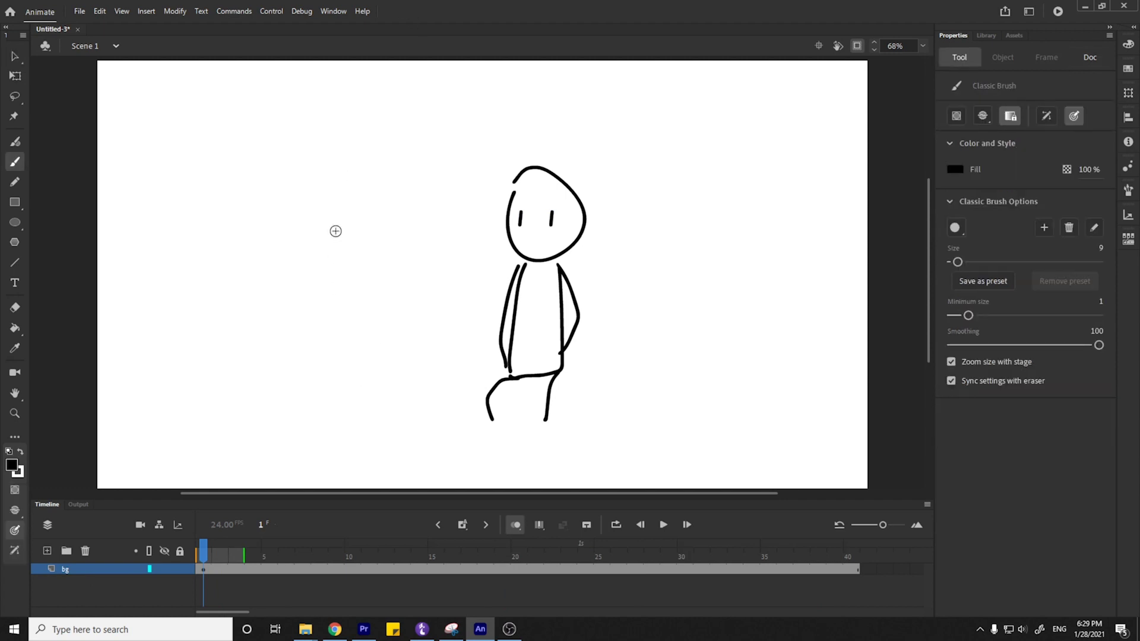
pyautogui.moveTo(218, 237)
pyautogui.mouseDown()
pyautogui.moveTo(218, 253)
pyautogui.moveTo(266, 229)
pyautogui.moveTo(288, 196)
pyautogui.moveTo(343, 162)
pyautogui.mouseUp()
pyautogui.moveTo(302, 331)
pyautogui.mouseDown()
pyautogui.moveTo(319, 341)
pyautogui.moveTo(348, 327)
pyautogui.mouseUp()
pyautogui.moveTo(284, 279); pyautogui.dragTo(294, 273)
pyautogui.moveTo(340, 244); pyautogui.dragTo(337, 261)
pyautogui.moveTo(353, 268); pyautogui.dragTo(377, 277)
pyautogui.moveTo(249, 327); pyautogui.dragTo(263, 323)
pyautogui.moveTo(264, 347); pyautogui.dragTo(276, 338)
pyautogui.moveTo(289, 348); pyautogui.dragTo(289, 355)
pyautogui.moveTo(280, 405); pyautogui.dragTo(279, 409)
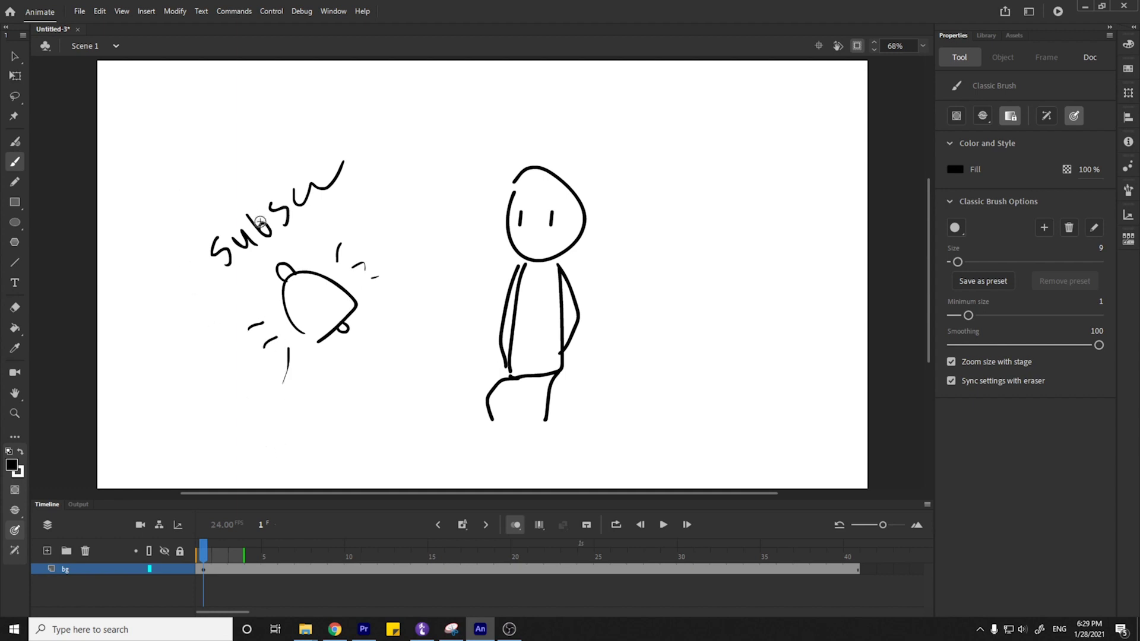